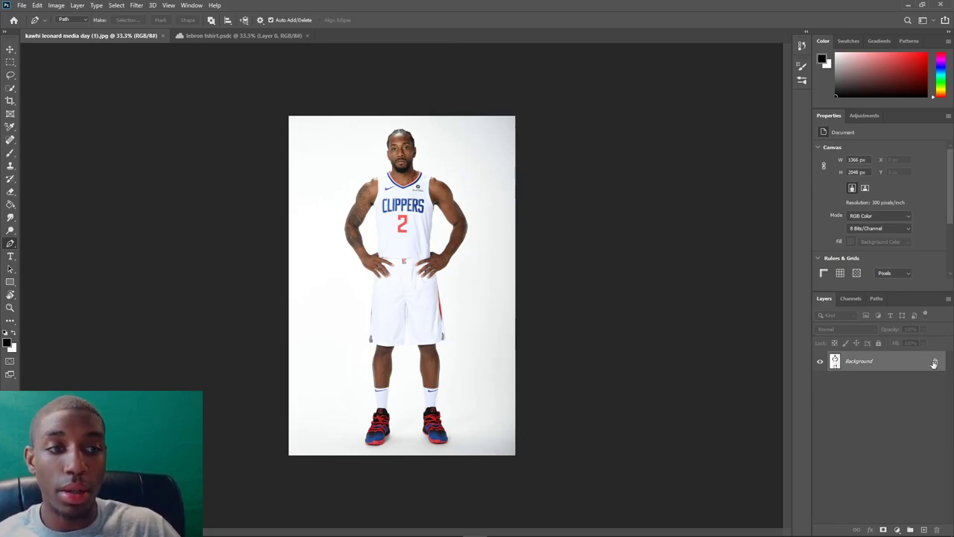
Unlock the Background layer and select the full-length player with the Object Selection tool in Rectangle mode.
click(933, 362)
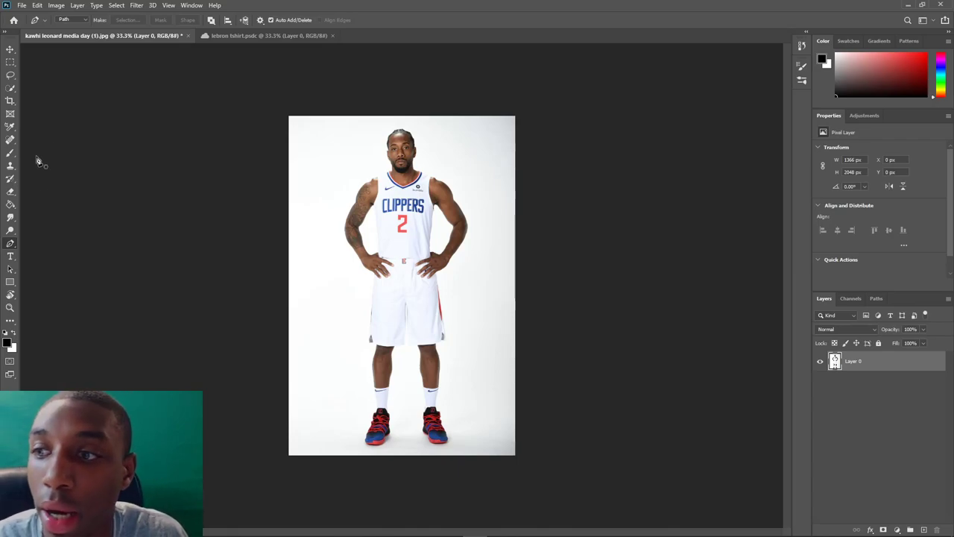
click(9, 91)
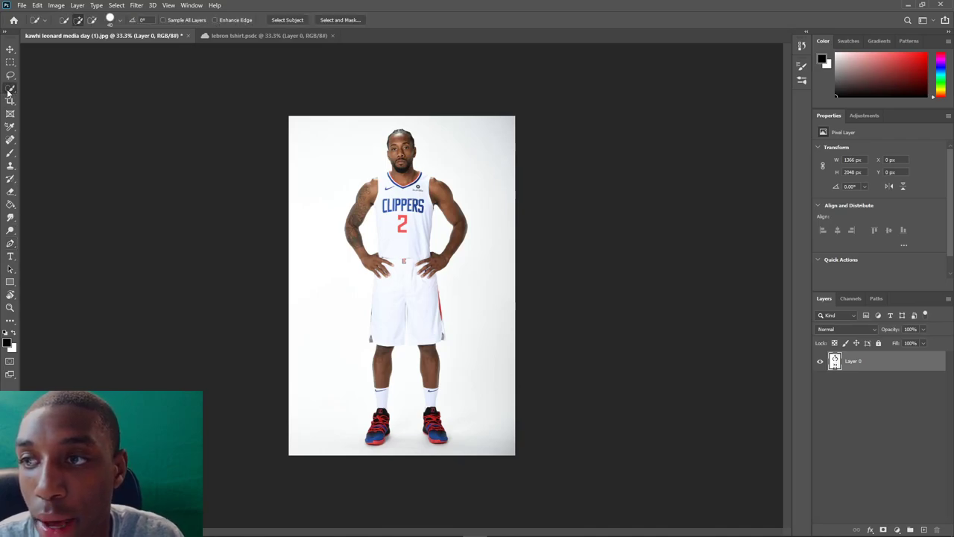
right_click(9, 90)
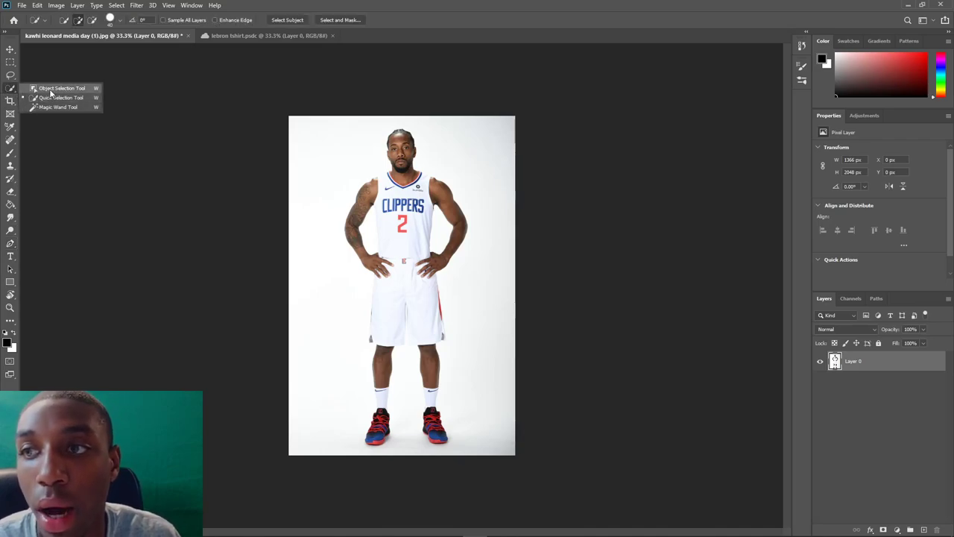
click(59, 89)
right_click(11, 89)
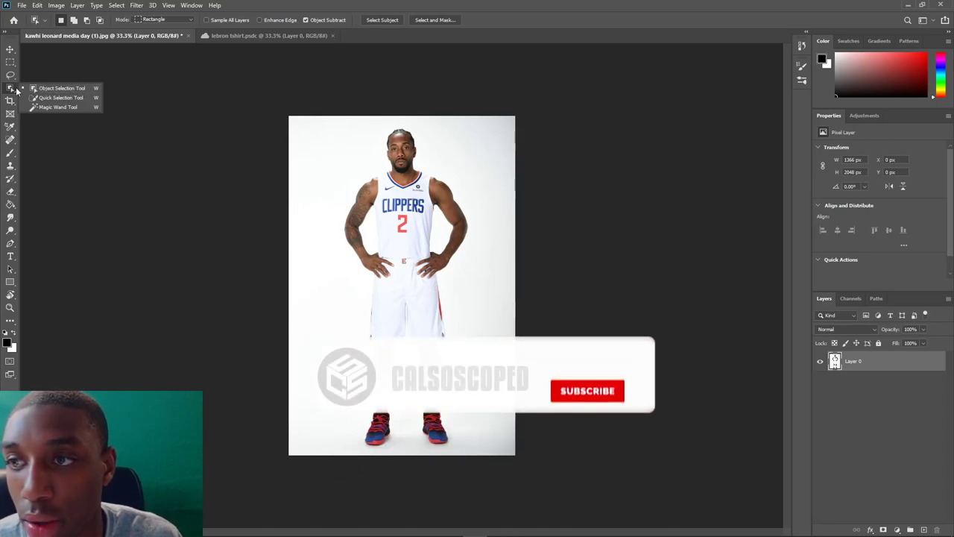
click(35, 89)
drag(321, 123, 489, 448)
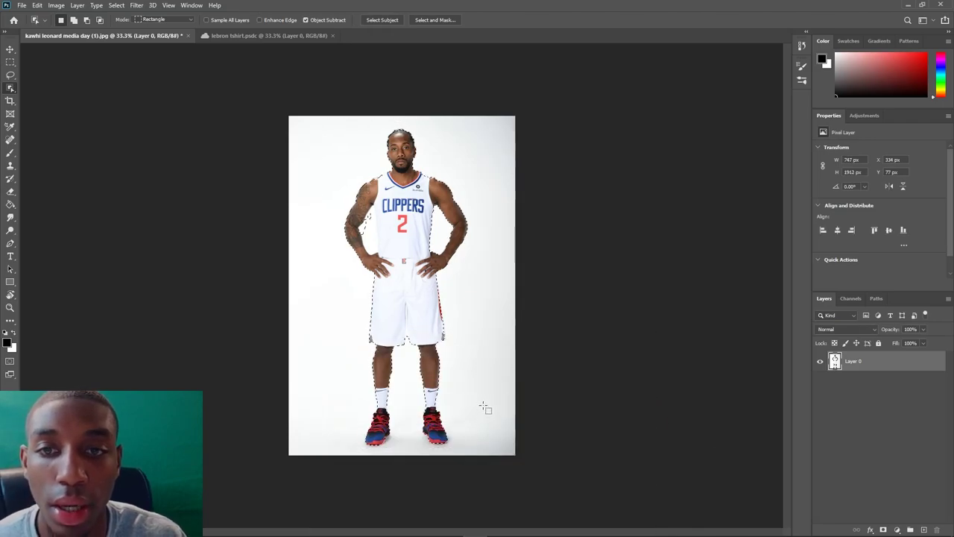
Subtract the white gap between the tattooed arm and the jersey from the selection with the Lasso tool.
scroll(412, 154, up, 3)
click(11, 75)
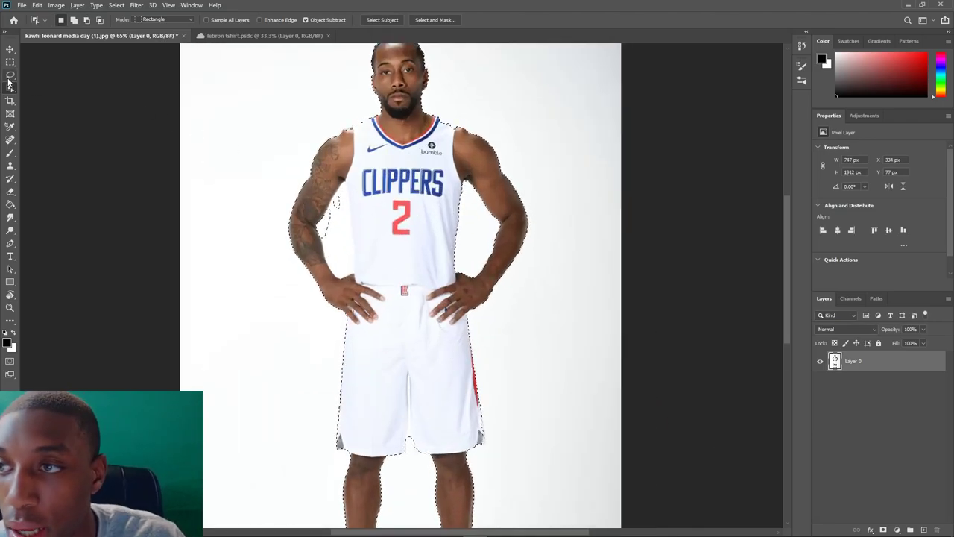
scroll(358, 223, up, 3)
scroll(365, 229, down, 5)
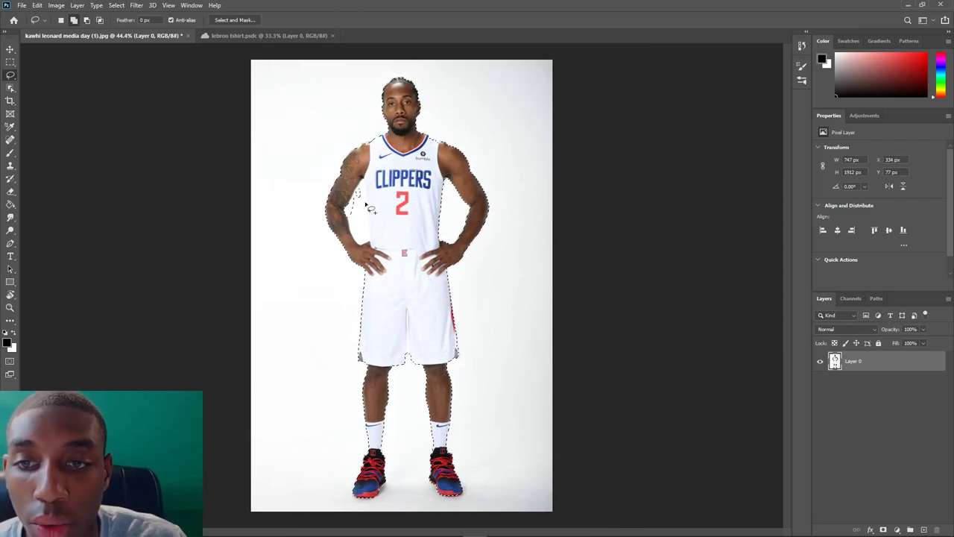
scroll(363, 155, up, 2)
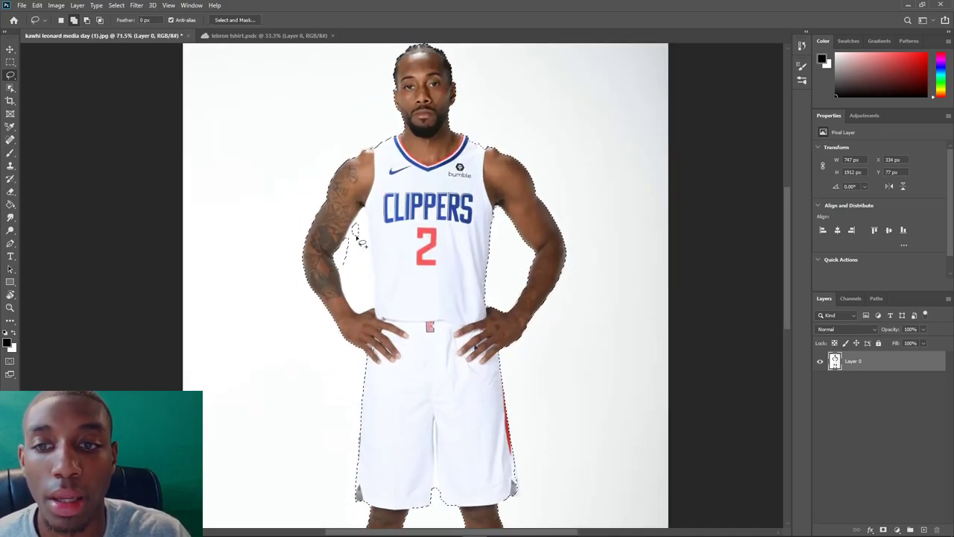
scroll(351, 235, up, 4)
drag(345, 233, 351, 216)
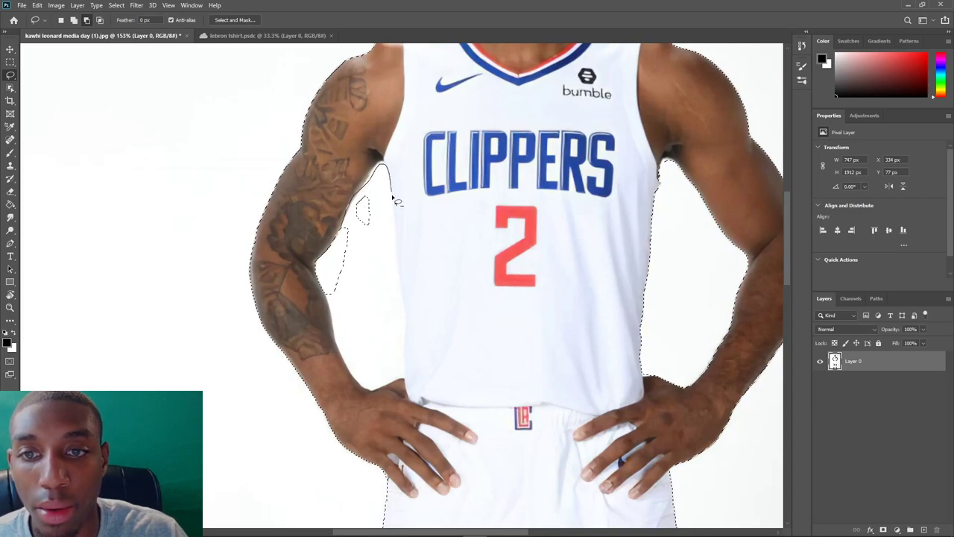
mouse_move(403, 358)
mouse_down()
mouse_move(406, 377)
mouse_move(375, 383)
mouse_move(329, 306)
mouse_move(341, 236)
mouse_up()
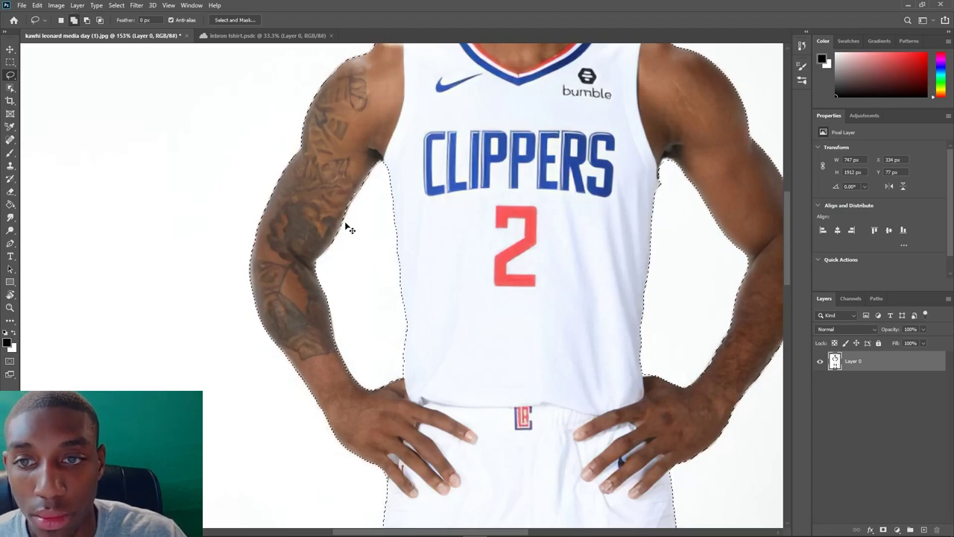
Trace the narrow white gap between the two legs of the shorts as a closed Pen tool path.
scroll(365, 227, down, 4)
scroll(436, 492, up, 5)
click(10, 243)
click(470, 311)
click(474, 270)
click(476, 226)
click(476, 215)
click(476, 198)
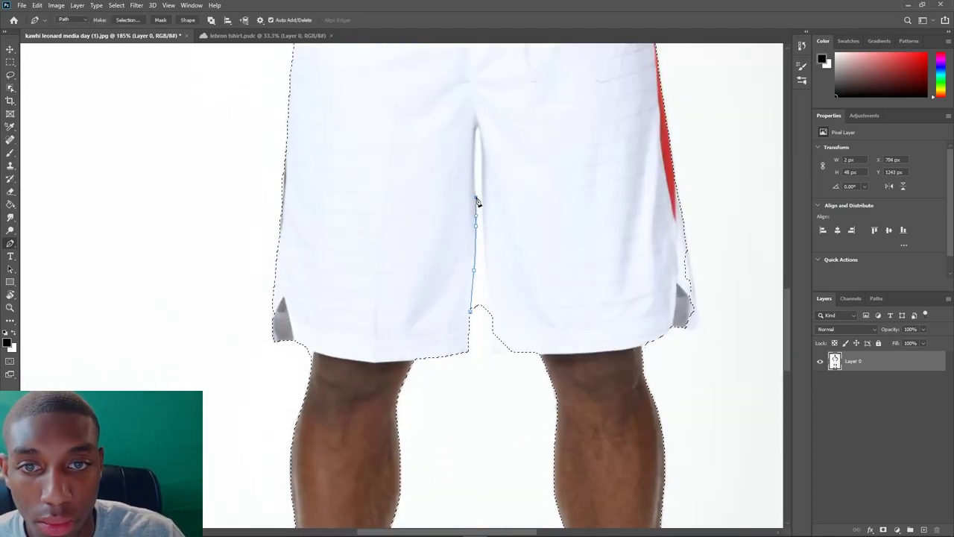
click(477, 126)
click(482, 201)
click(488, 280)
click(490, 311)
click(489, 337)
click(475, 324)
click(470, 311)
Convert the path between the shorts' legs into a selection that cuts the gap out of the player selection.
scroll(474, 319, down, 2)
right_click(474, 317)
click(509, 132)
click(528, 148)
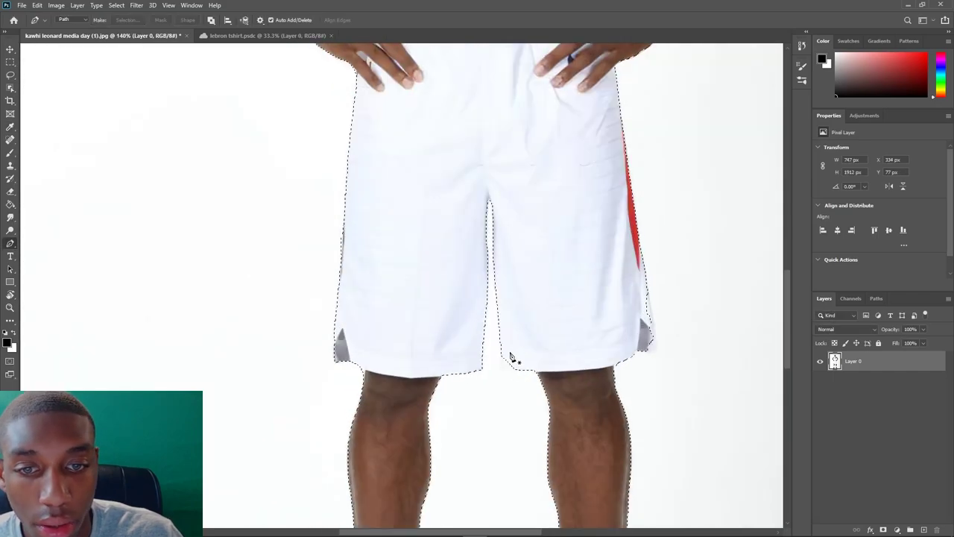
Trace the missing inner hem corner of the shorts with the Pen tool and add it to the selection.
click(515, 369)
click(502, 369)
click(502, 358)
click(503, 347)
click(502, 330)
right_click(526, 129)
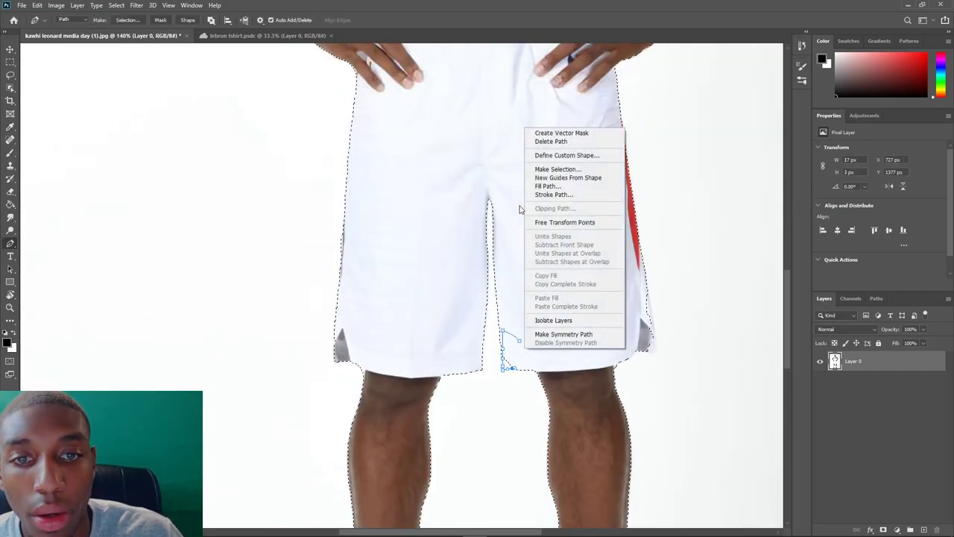
click(558, 169)
click(426, 212)
click(527, 148)
Trace a small stray area at the edge of the player's outline with the Pen tool and subtract it from the selection.
scroll(505, 260, down, 2)
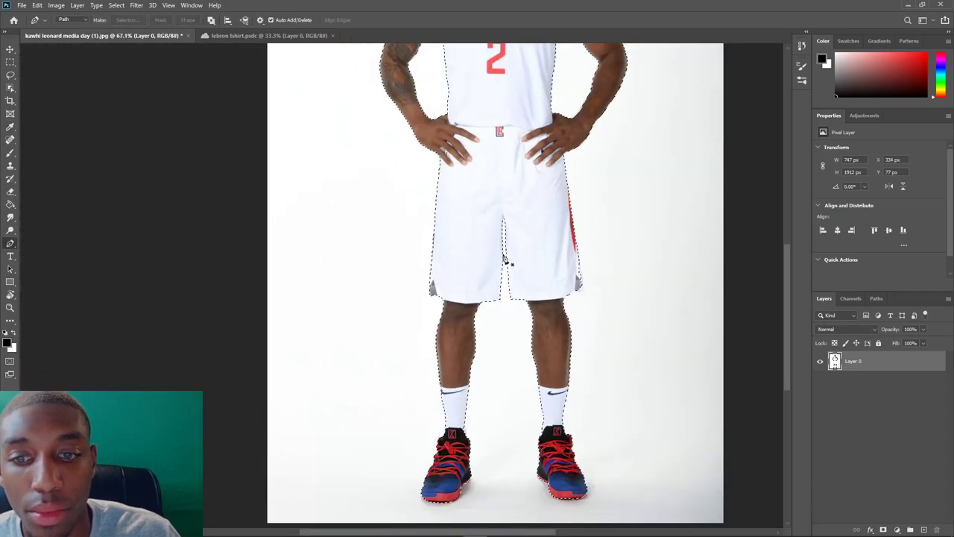
scroll(504, 259, down, 1)
scroll(440, 293, up, 4)
click(435, 264)
click(413, 277)
click(439, 291)
right_click(427, 280)
click(466, 309)
click(426, 223)
click(527, 148)
Correct the selection where the socks meet the shoes by converting small Pen tool paths along the edge into selections.
scroll(485, 261, down, 3)
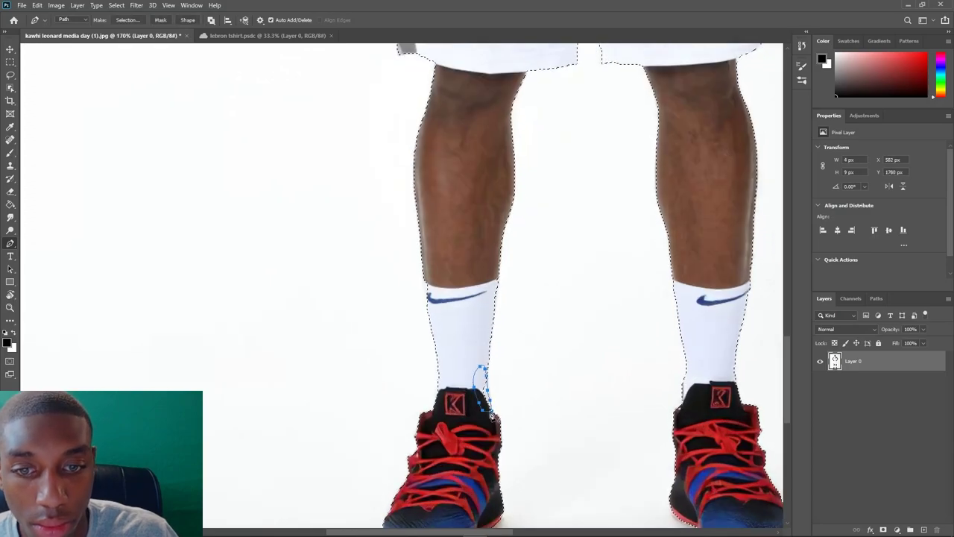
right_click(484, 393)
click(507, 214)
key(Return)
scroll(563, 233, down, 3)
scroll(572, 165, up, 4)
click(574, 356)
click(582, 345)
click(560, 259)
click(542, 301)
right_click(567, 344)
click(588, 163)
key(Return)
Refine the selection along the jersey's shoulders and neckline with the Lasso tool.
scroll(442, 217, down, 2)
scroll(443, 217, up, 4)
scroll(472, 284, up, 2)
key(l)
mouse_move(192, 192)
mouse_down()
mouse_move(258, 155)
mouse_move(516, 182)
mouse_move(421, 140)
mouse_up()
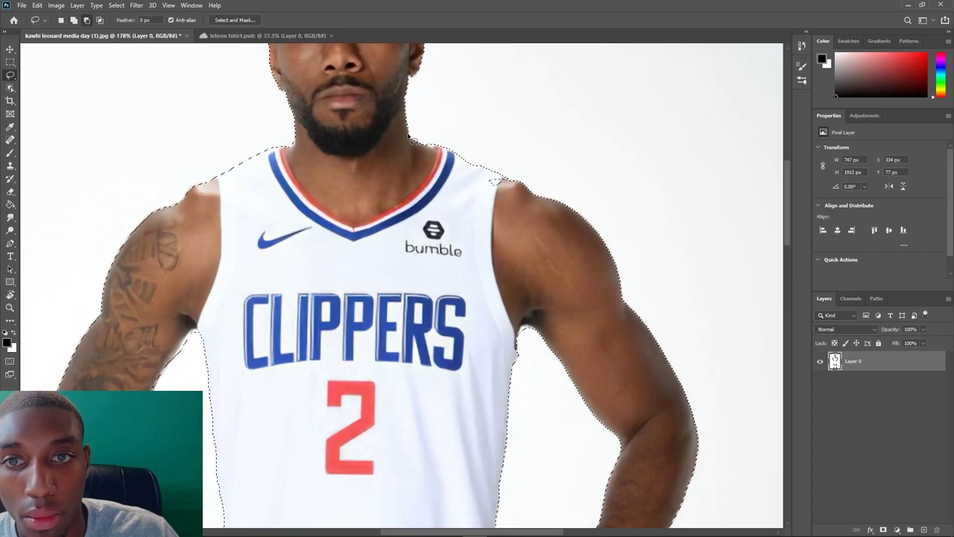
Add a layer mask from the finished player selection to hide the white background.
scroll(421, 140, down, 4)
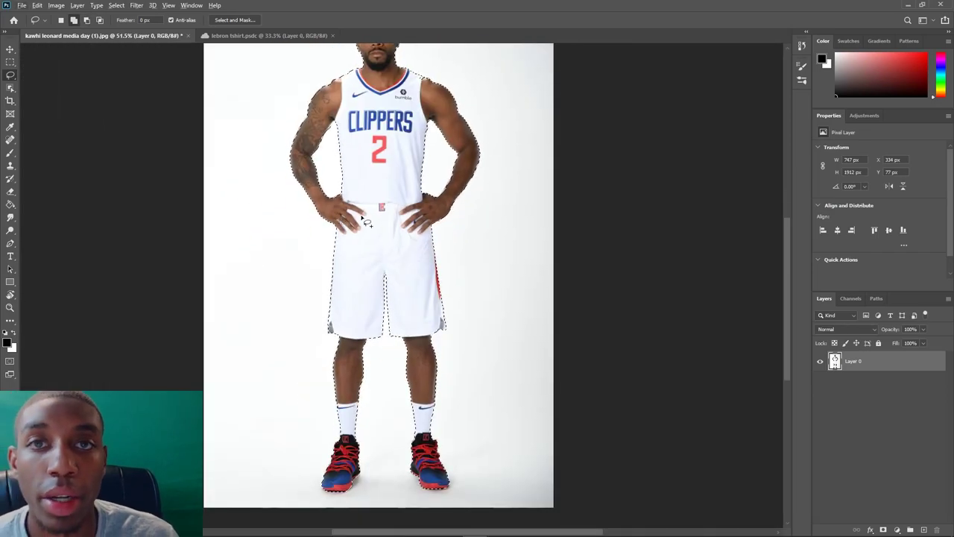
scroll(366, 222, down, 2)
scroll(392, 205, up, 3)
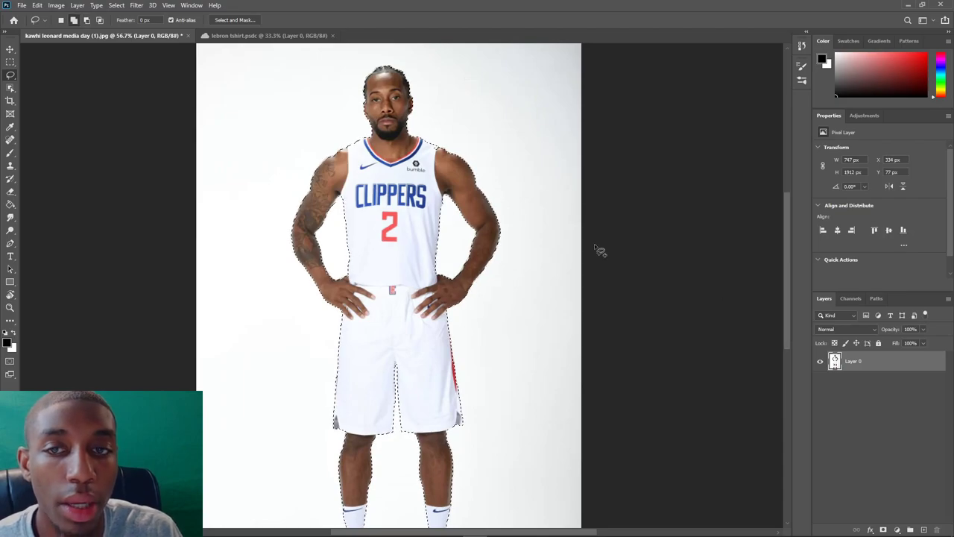
click(883, 529)
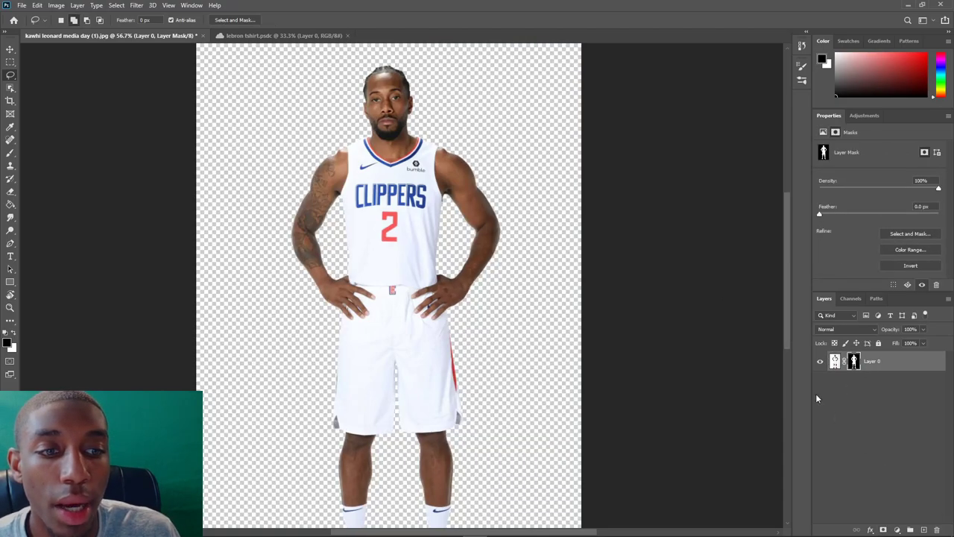
scroll(395, 215, down, 2)
scroll(459, 167, up, 2)
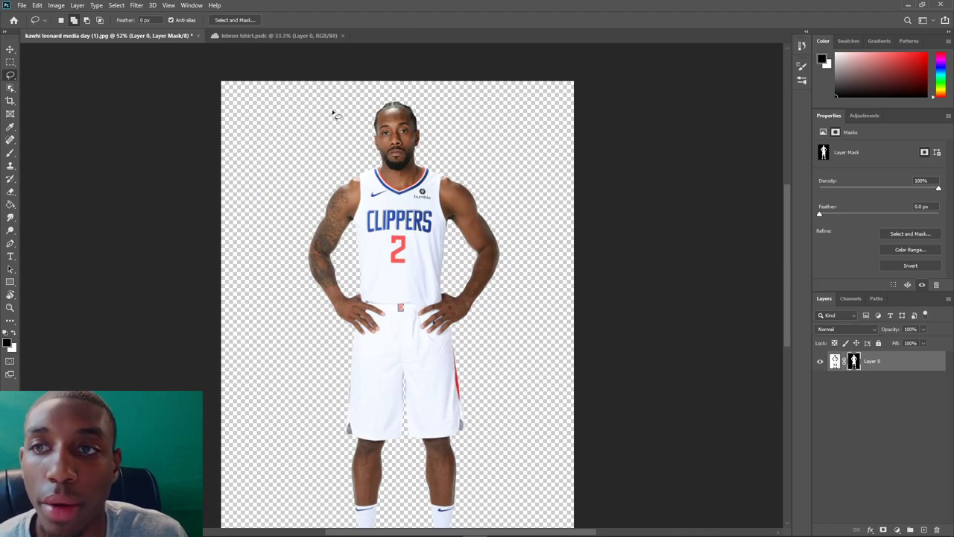
Switch to the lebron tshirt.psdc document.
click(260, 35)
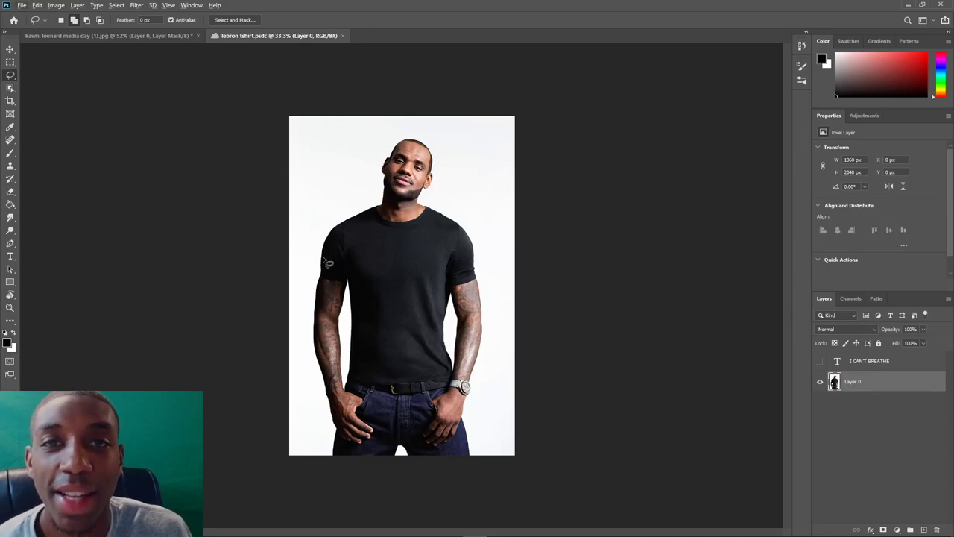
scroll(405, 330, up, 1)
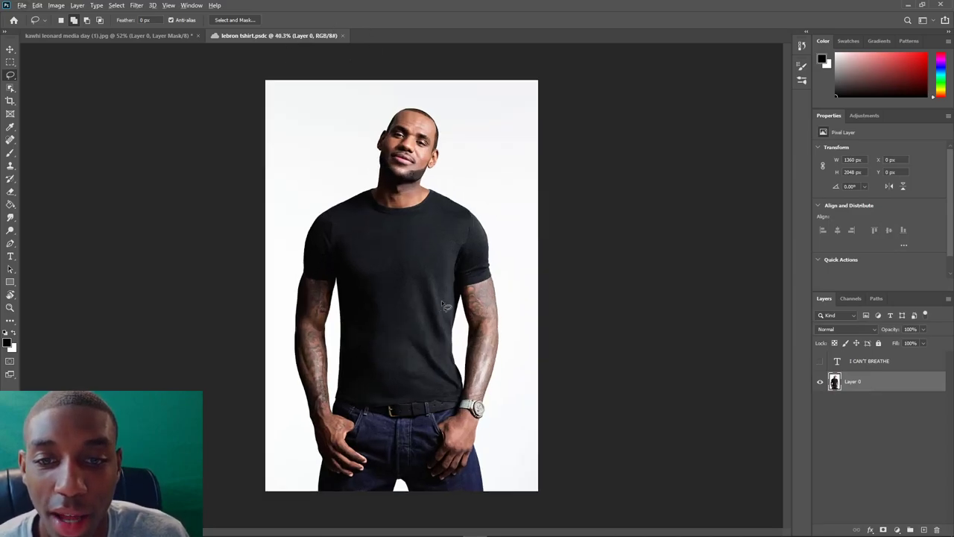
scroll(445, 299, up, 1)
scroll(433, 297, down, 2)
scroll(465, 276, up, 1)
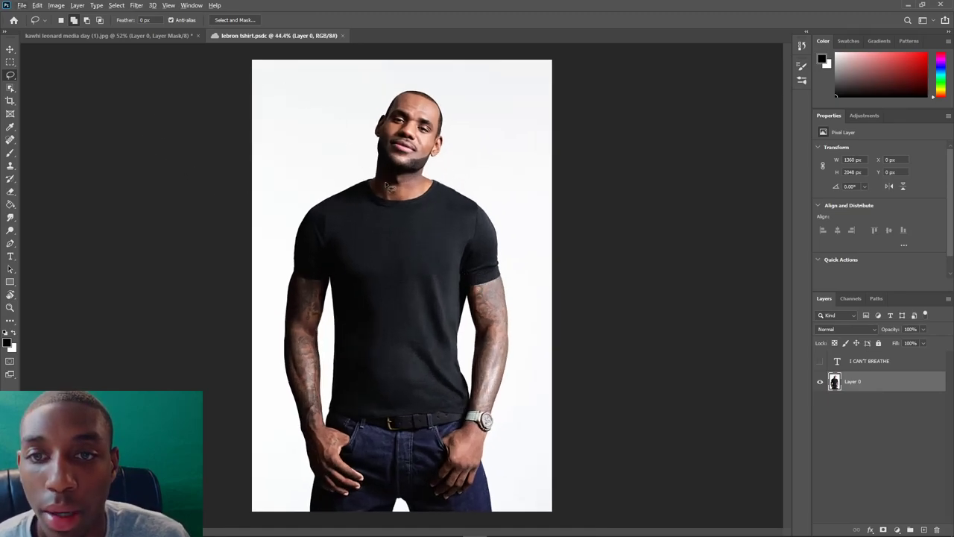
click(139, 36)
click(275, 36)
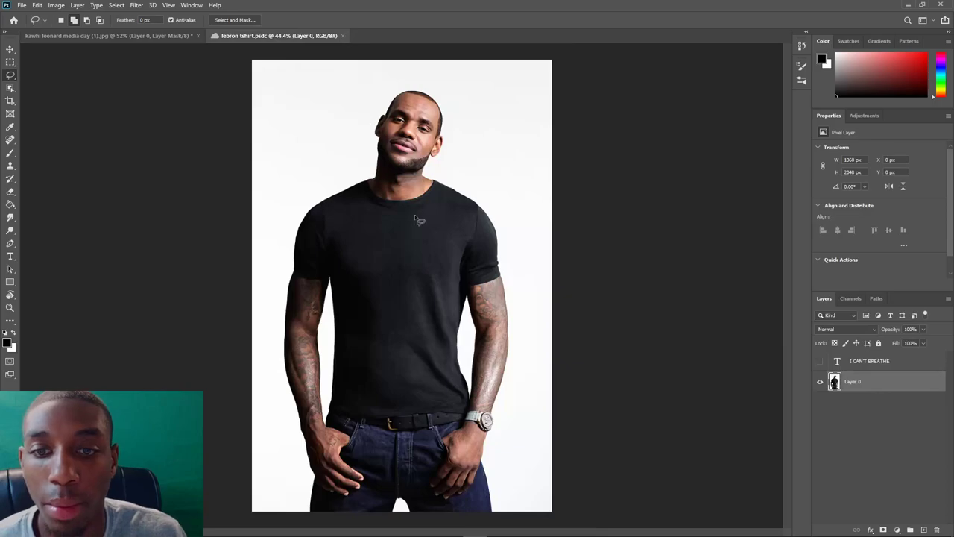
Start a Pen tool path at the T-shirt's lower corner and trace the hem as far as the belt buckle.
click(10, 243)
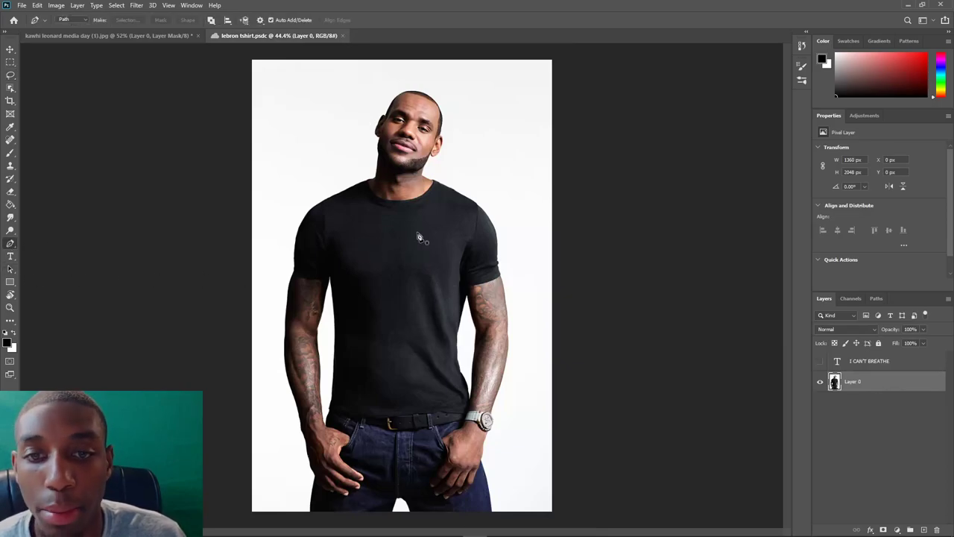
scroll(380, 406, up, 2)
scroll(372, 400, down, 1)
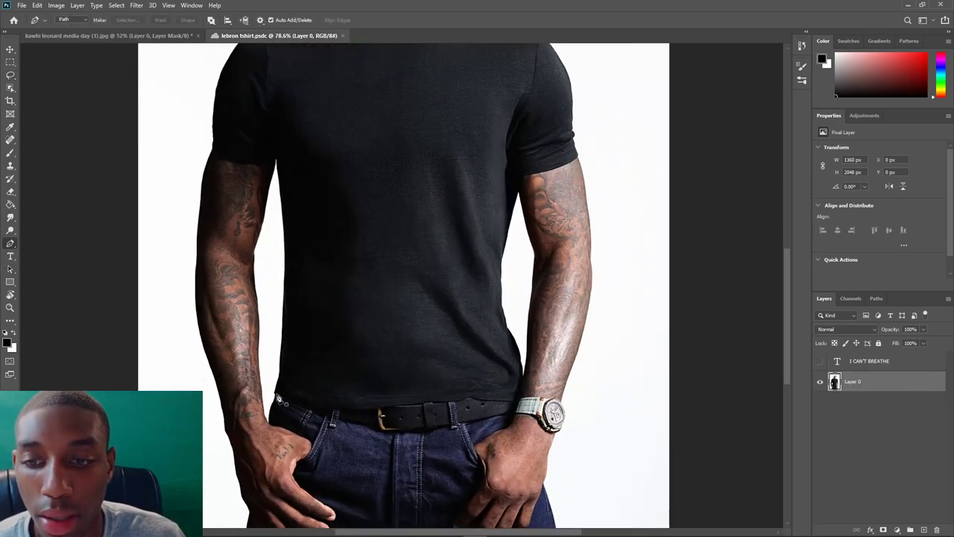
click(276, 393)
drag(300, 402, 321, 404)
drag(330, 406, 374, 408)
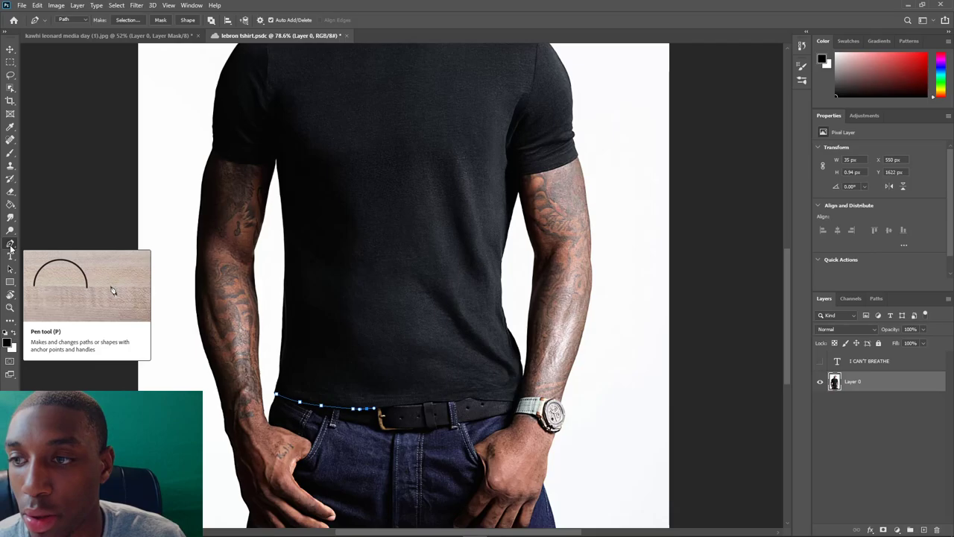
Resume the Pen path at the buckle and trace the rest of the T-shirt hem towards the wrist with the watch.
click(8, 245)
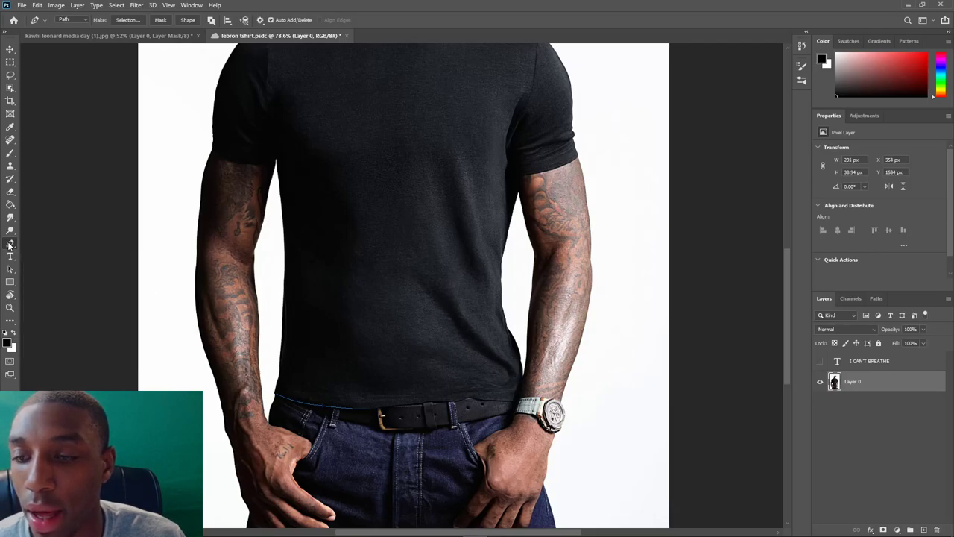
click(375, 408)
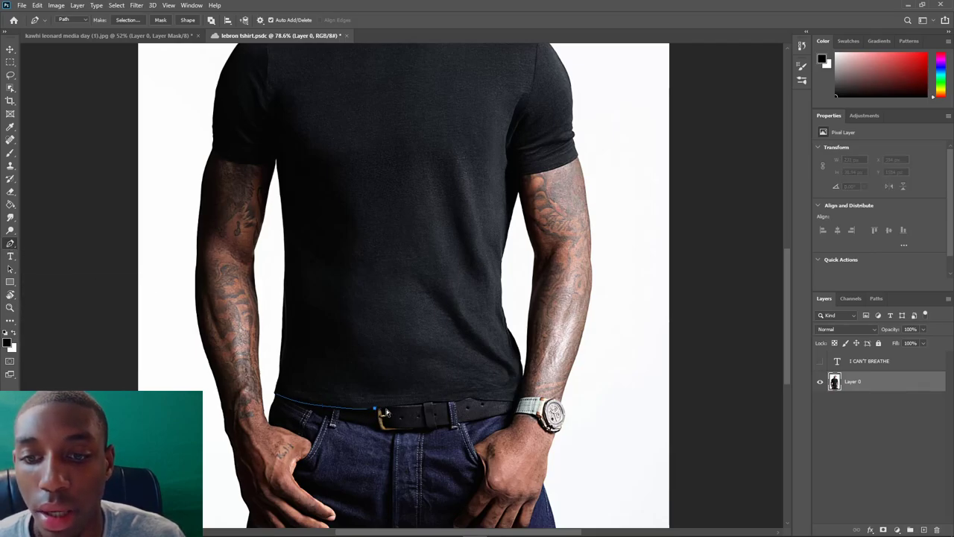
key(ctrl+z)
click(353, 408)
click(360, 409)
click(379, 408)
click(393, 406)
click(407, 404)
click(418, 403)
click(425, 402)
click(432, 401)
click(440, 402)
click(450, 406)
click(461, 402)
click(471, 400)
click(481, 402)
click(491, 402)
click(501, 402)
click(511, 401)
Extend the path up the T-shirt's watch-arm side, around that sleeve and shoulder, and along the collar.
click(502, 298)
click(547, 170)
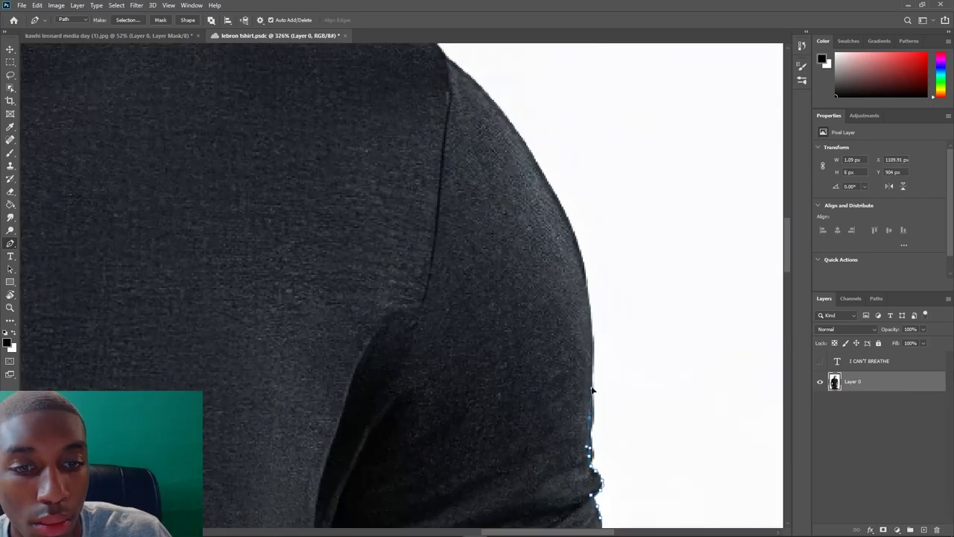
scroll(93, 103, down, 3)
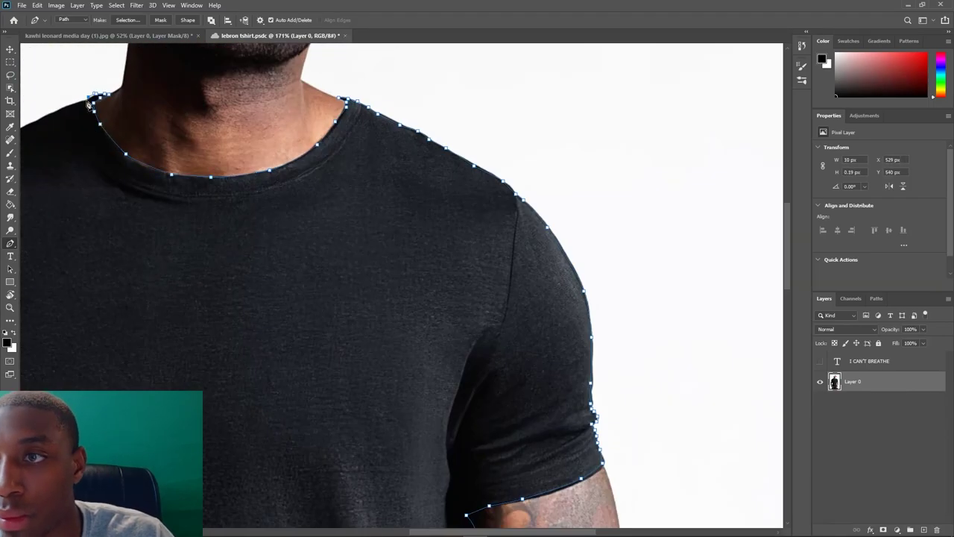
Continue the path over the opposite shoulder, around the sleeve and down the side to close the T-shirt outline.
drag(93, 102, 600, 104)
click(498, 149)
click(407, 191)
click(357, 240)
click(317, 341)
click(360, 479)
scroll(360, 479, down, 6)
Convert the T-shirt path into a new anti-aliased selection with a 0-pixel feather radius and add a layer mask from it.
key(ctrl+0)
right_click(412, 210)
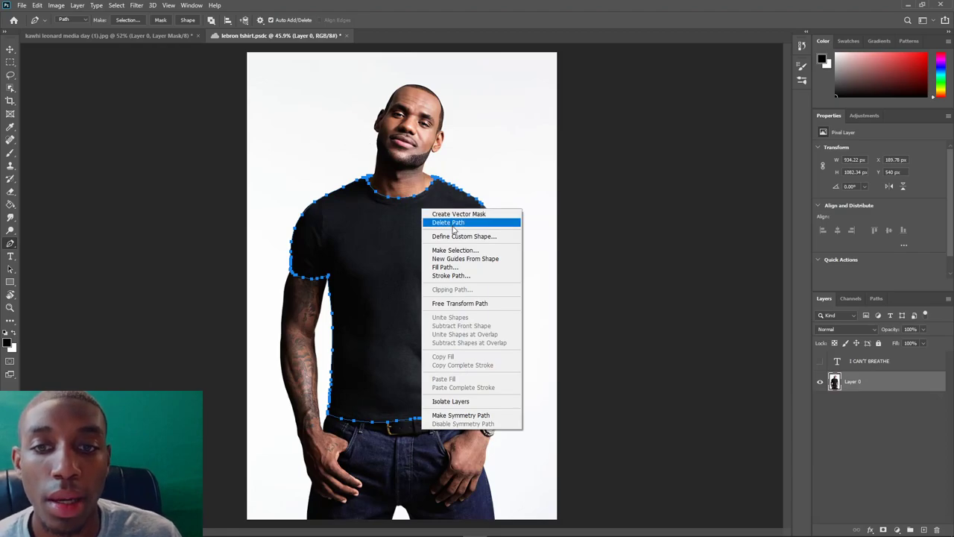
click(456, 249)
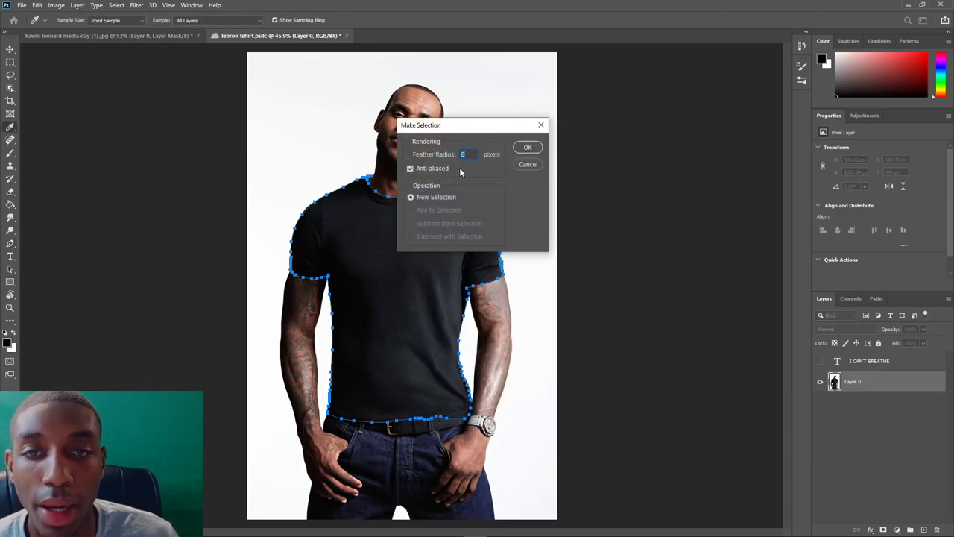
click(529, 148)
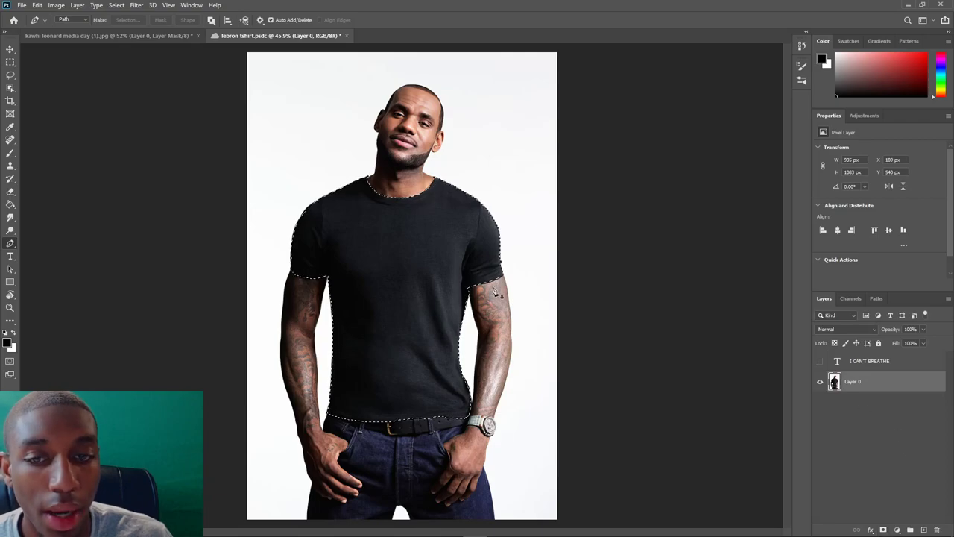
click(884, 529)
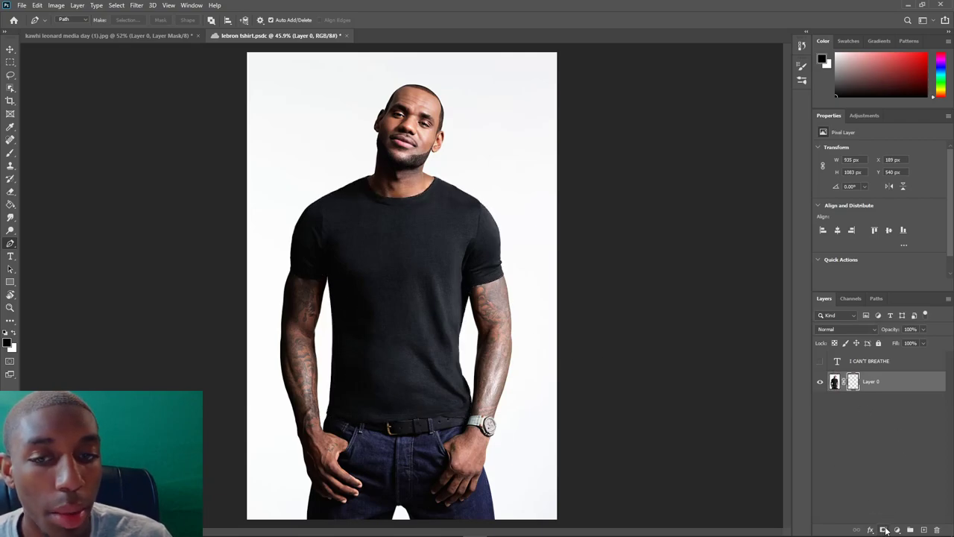
Copy the masked T-shirt layer into the player cutout document and move it up over the player's torso.
scroll(439, 263, up, 3)
click(834, 382)
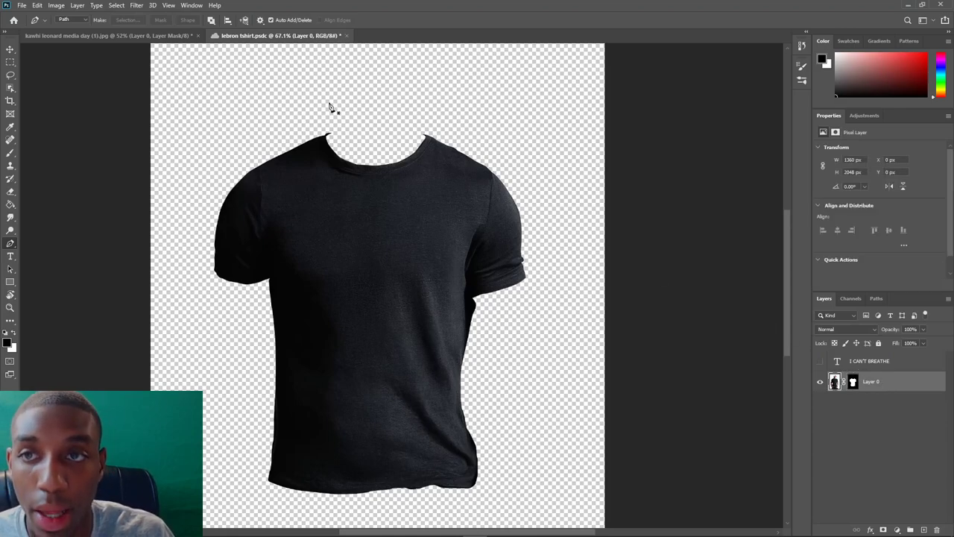
click(108, 35)
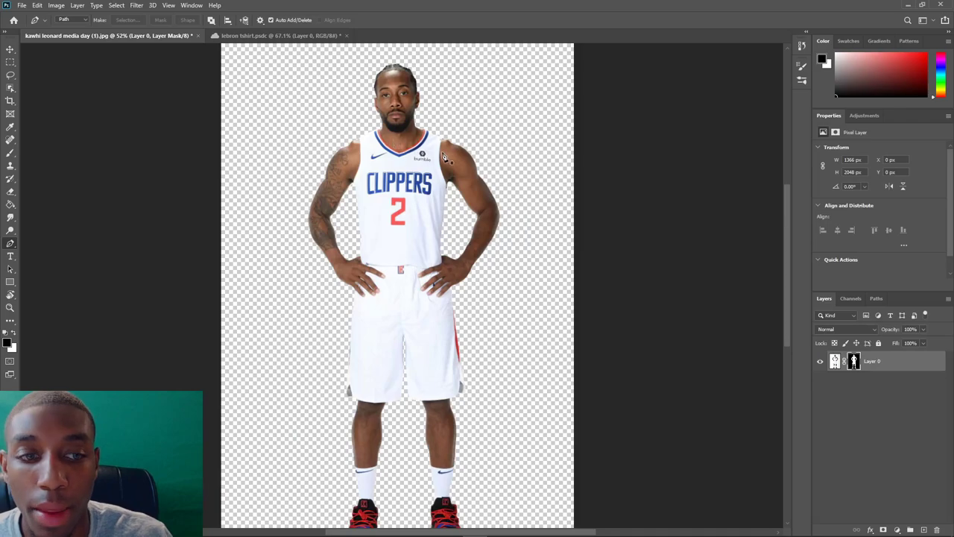
scroll(440, 156, down, 2)
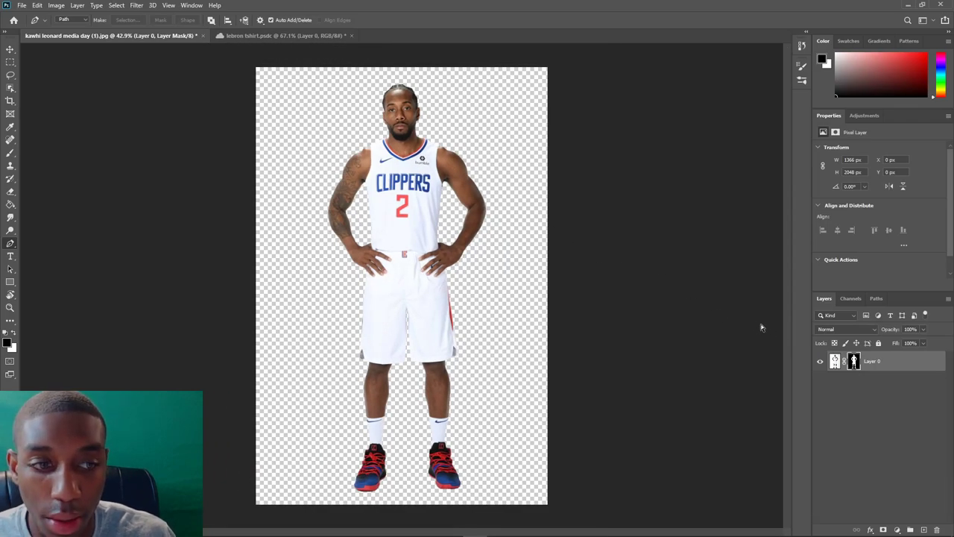
key(ctrl+v)
key(v)
drag(426, 249, 431, 217)
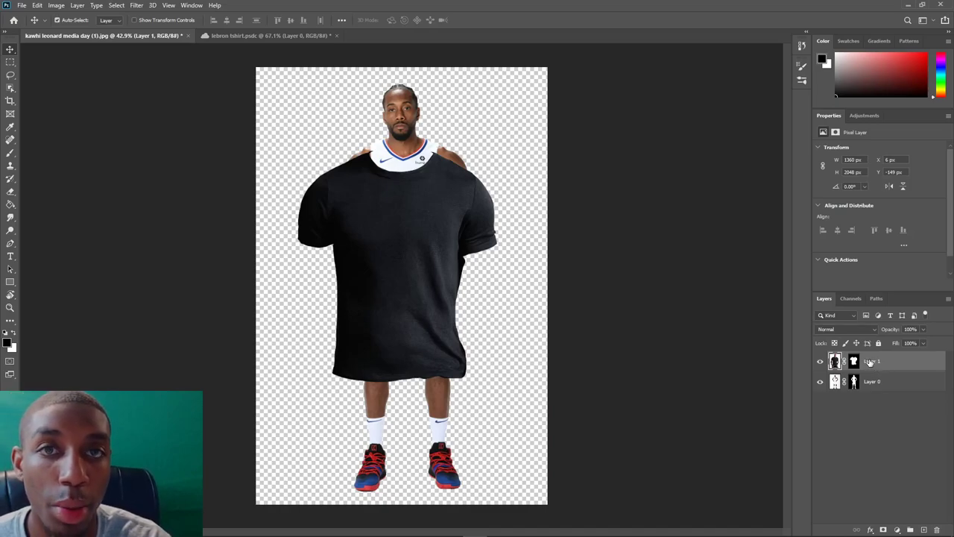
Duplicate the pasted T-shirt layer and hide the original, Layer 1.
key(ctrl+j)
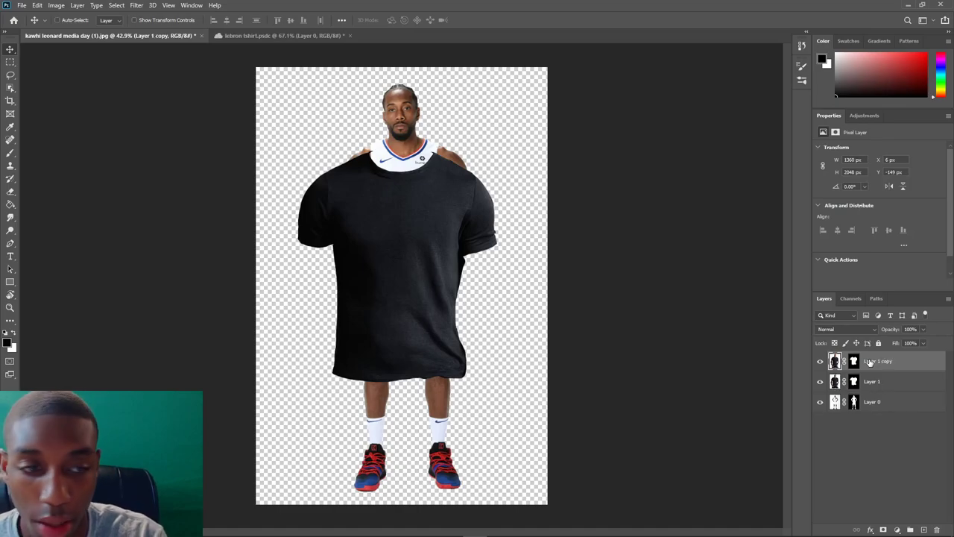
click(828, 382)
click(822, 382)
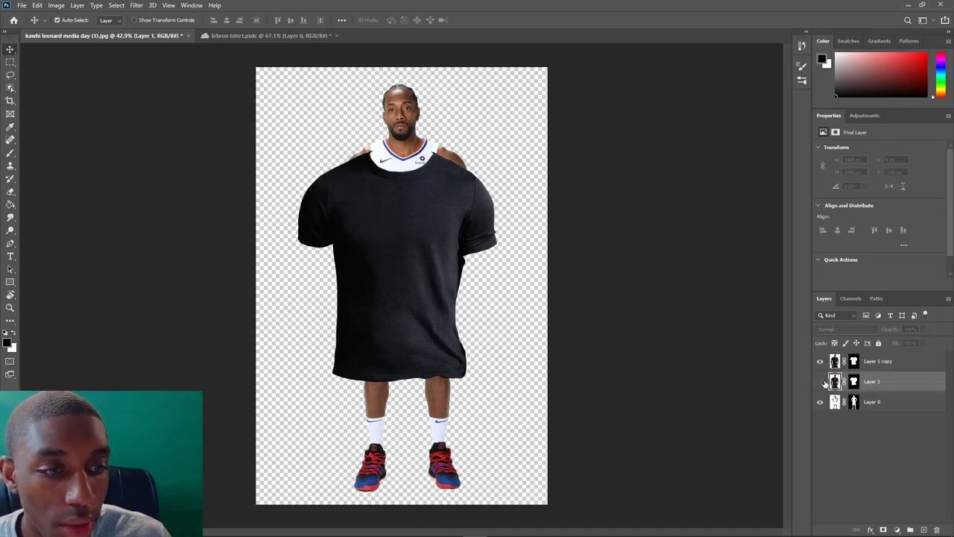
Convert the duplicated T-shirt layer to a smart object.
click(885, 367)
right_click(881, 365)
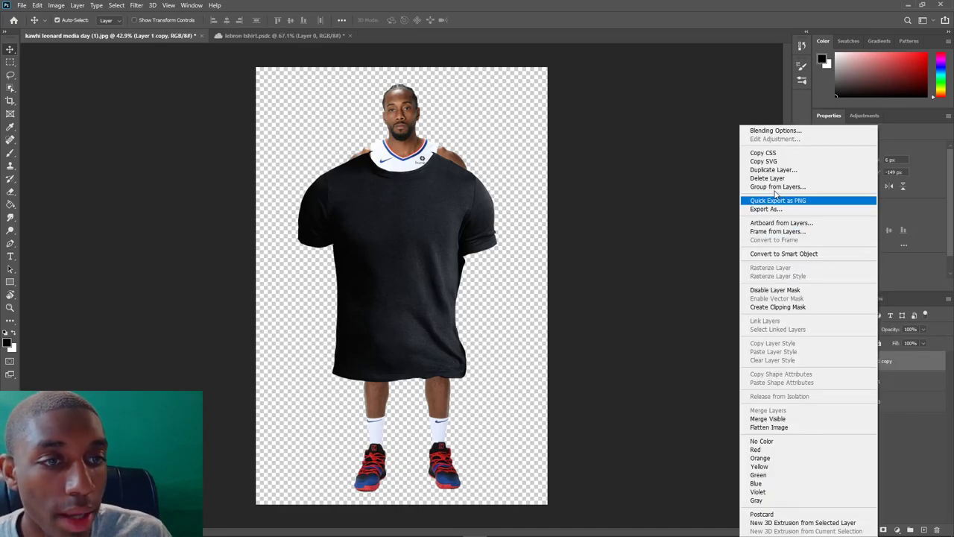
click(769, 254)
Scale the T-shirt smart object to about 59.68% and fit it over the player's jersey from neckline to waistband.
key(ctrl+t)
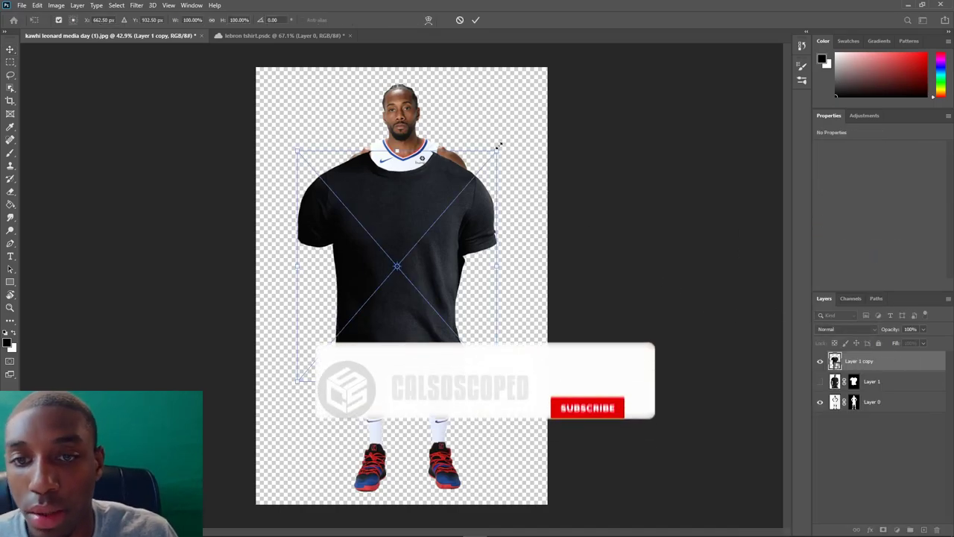
drag(497, 150, 415, 244)
drag(407, 279, 451, 172)
scroll(452, 169, up, 7)
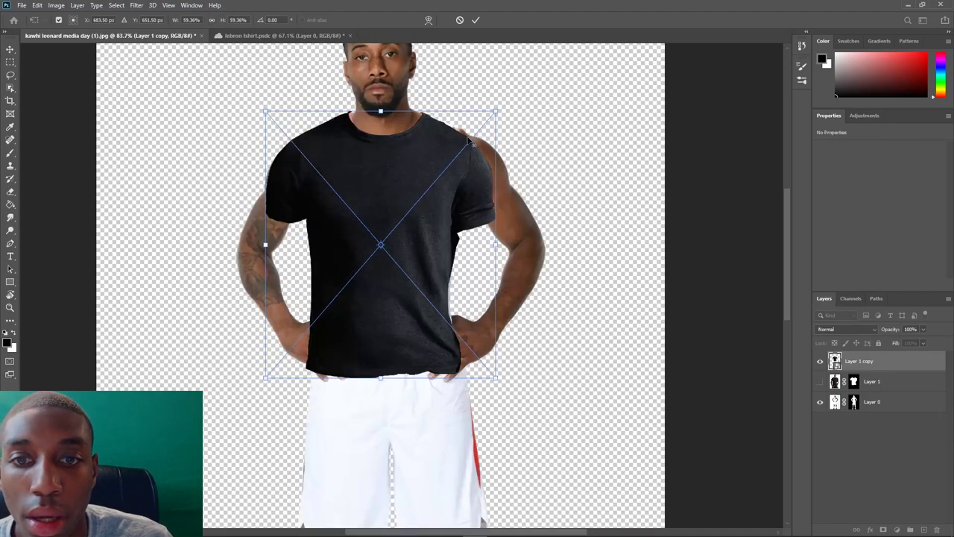
mouse_move(496, 111)
mouse_down()
mouse_move(489, 117)
mouse_move(498, 111)
mouse_up()
scroll(467, 163, down, 2)
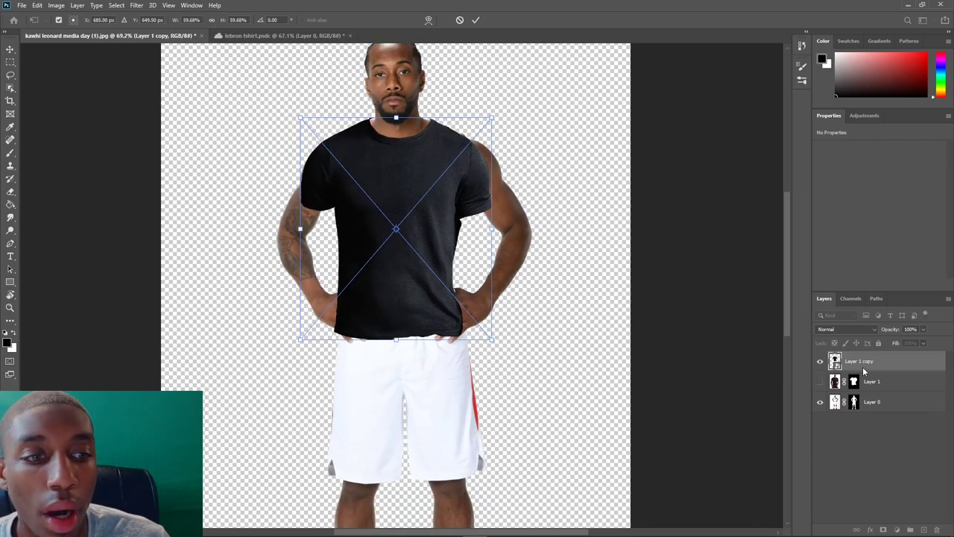
key(Return)
Try shifting the T-shirt sideways over the torso, towards each arm in turn.
scroll(373, 132, down, 4)
scroll(422, 176, up, 3)
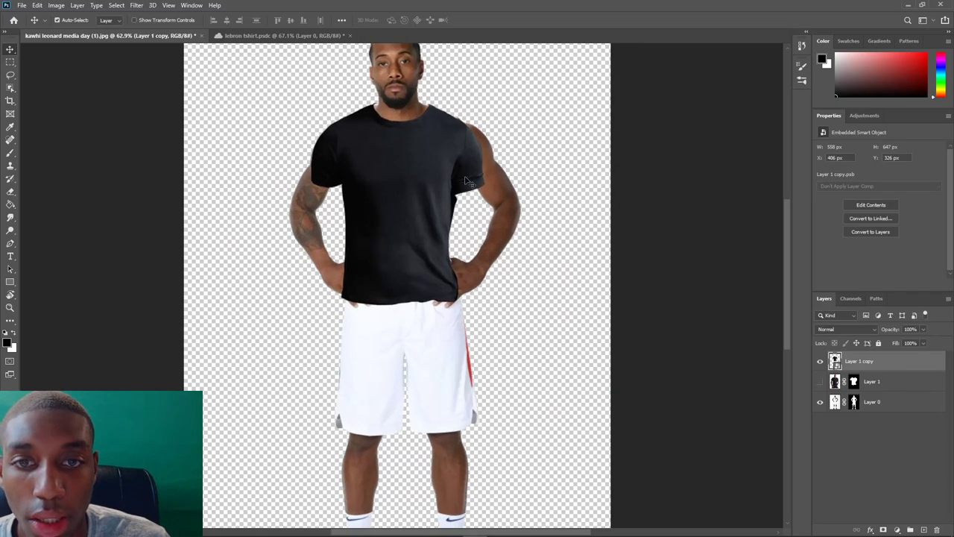
drag(468, 172, 489, 172)
key(ctrl+z)
drag(356, 163, 325, 161)
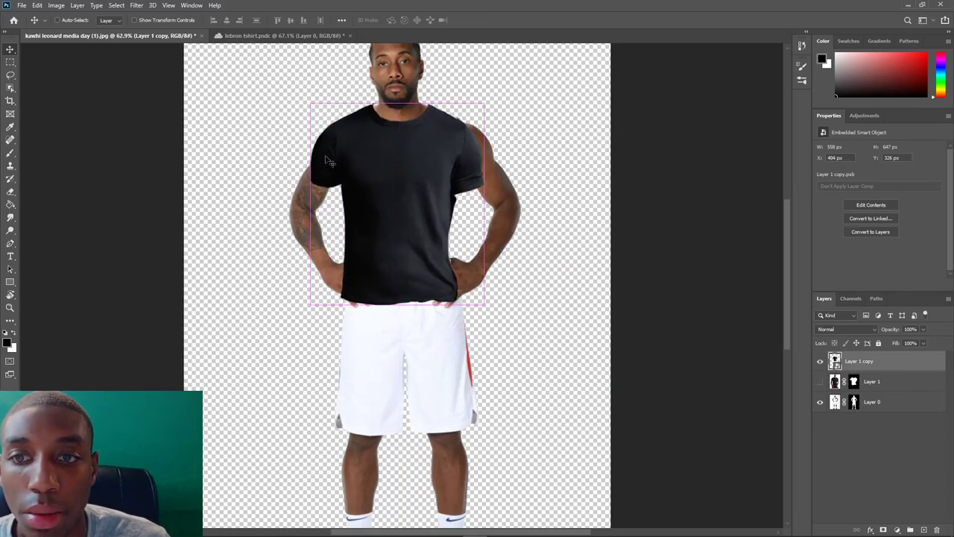
scroll(429, 143, up, 2)
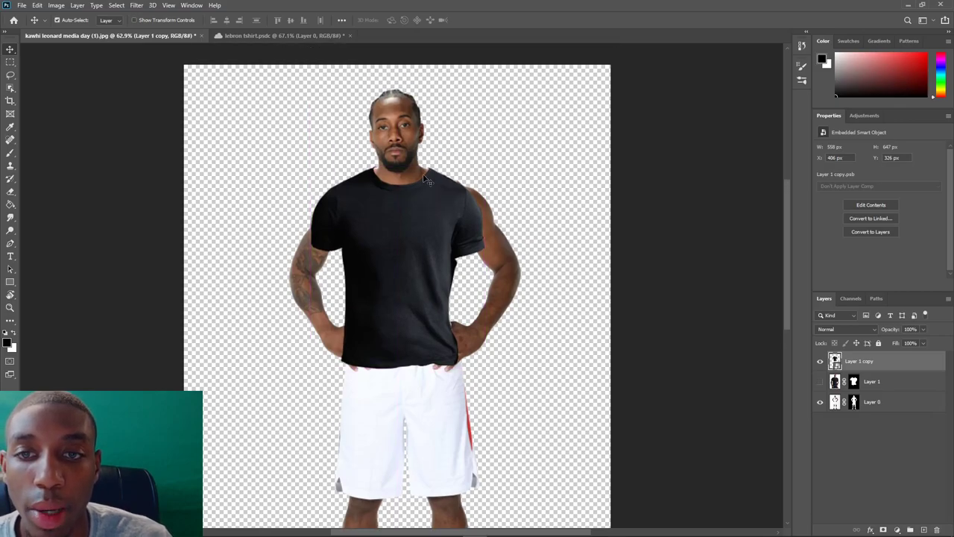
Warp the T-shirt so its shoulder and sleeve stretch outward over the player's untattooed arm.
key(ctrl+t)
right_click(422, 177)
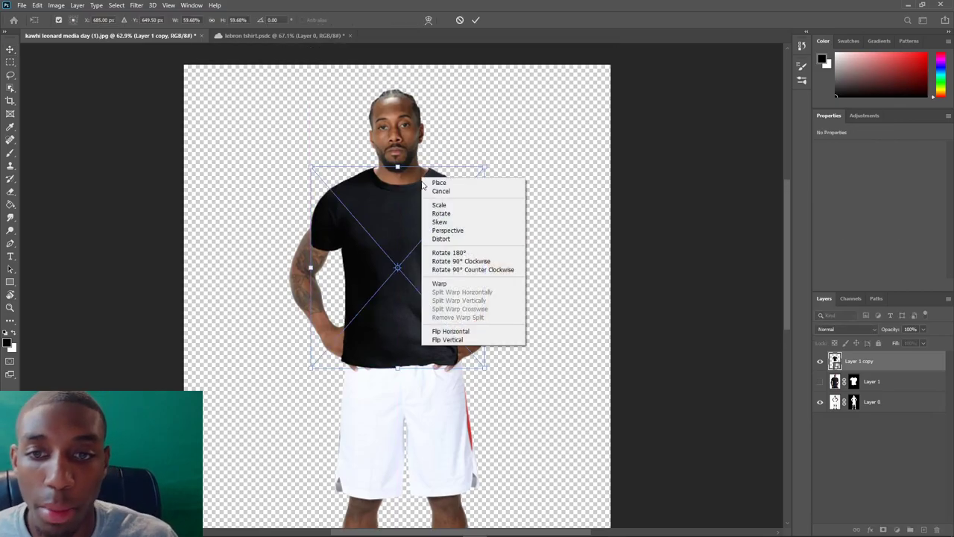
click(453, 283)
drag(482, 252, 492, 241)
drag(485, 167, 427, 182)
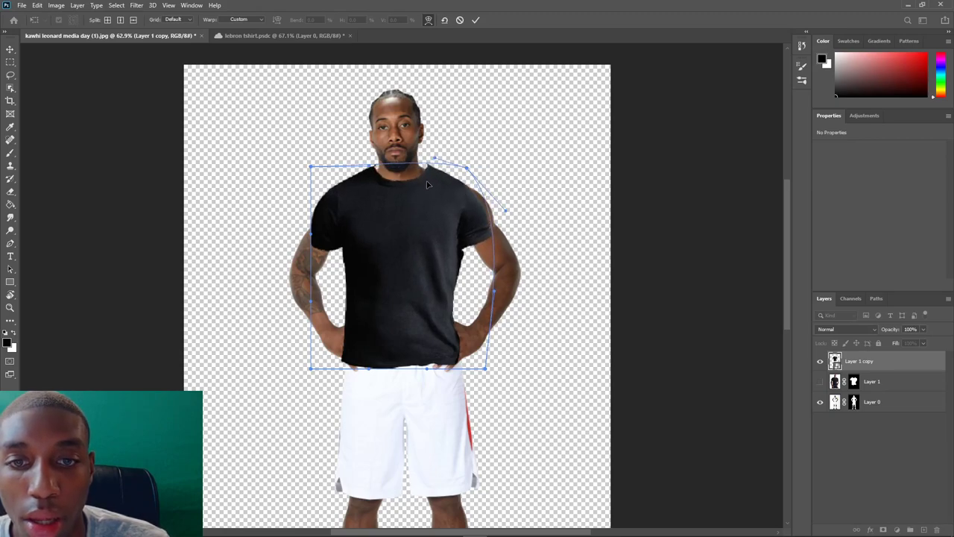
drag(489, 262, 497, 252)
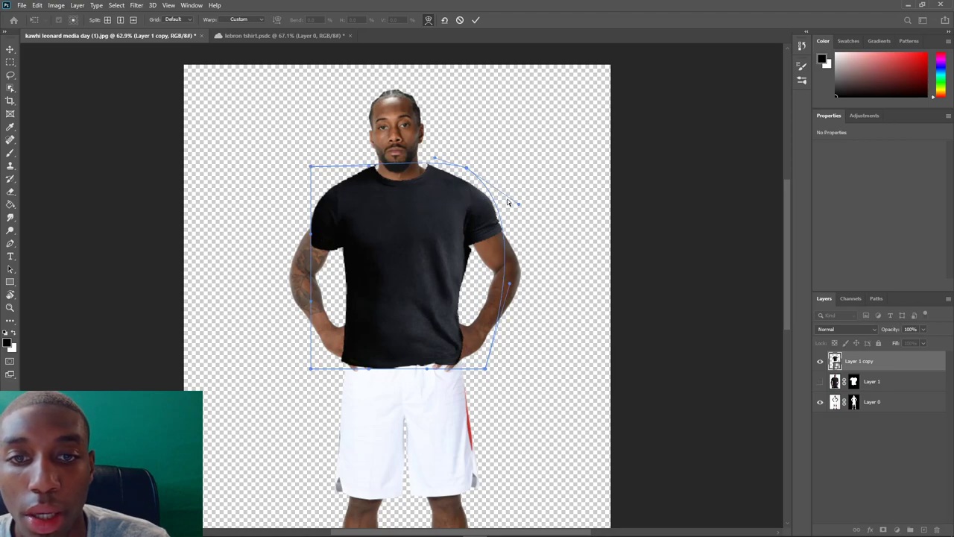
Split the warp across chest and sleeves, pull the tattooed-arm sleeve outward, adjust the opposite shoulder and apply the warp.
click(488, 201)
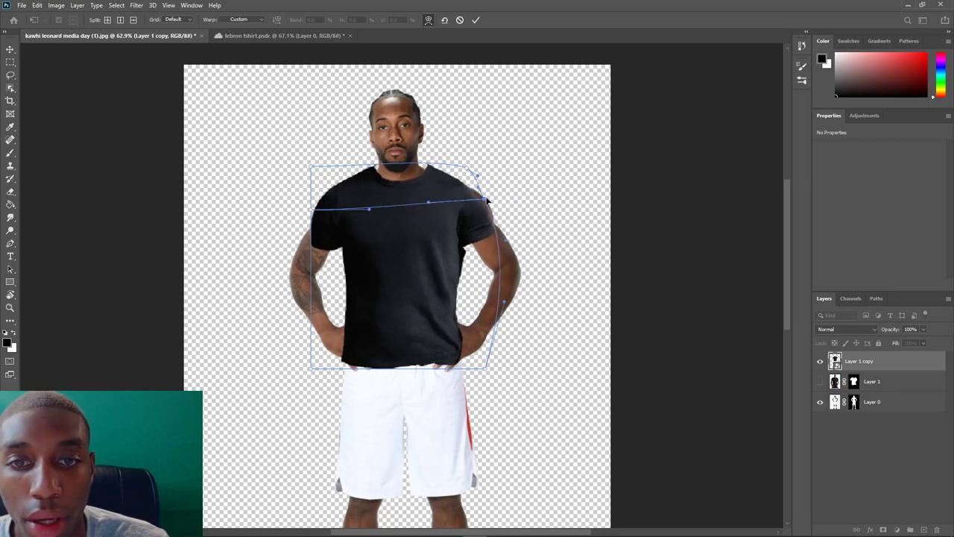
alt+click(311, 244)
drag(312, 245, 303, 244)
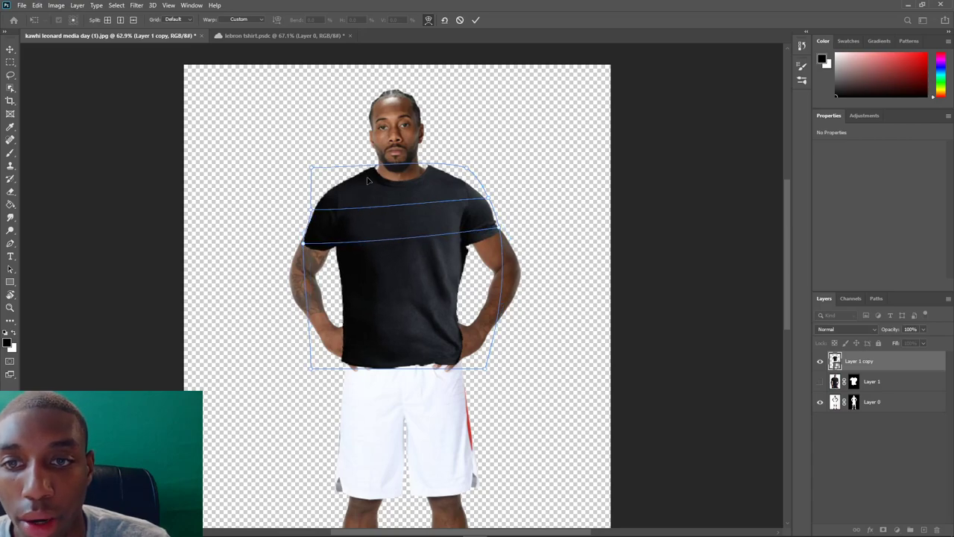
drag(466, 169, 459, 170)
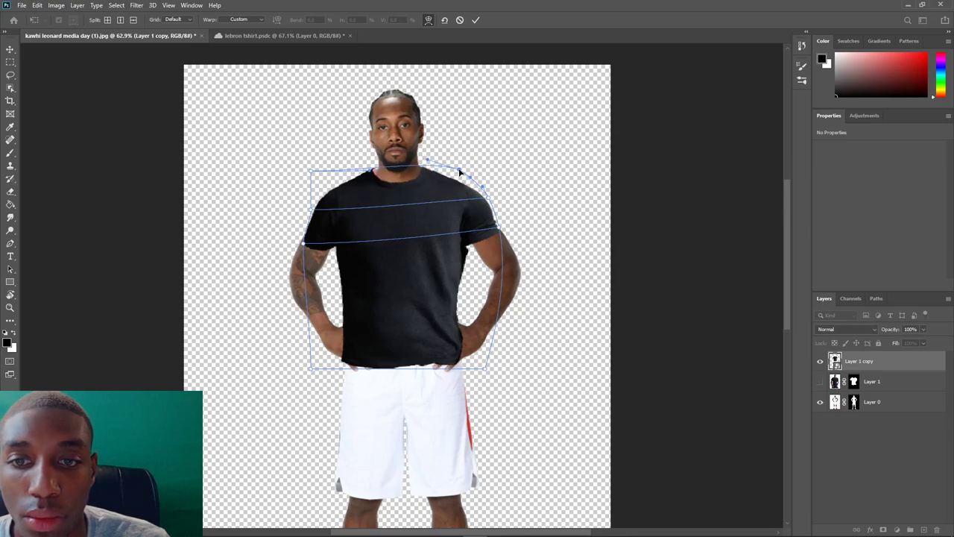
key(Return)
Test a sideways move of the warped T-shirt, and undo both the move and the warp.
scroll(425, 260, down, 3)
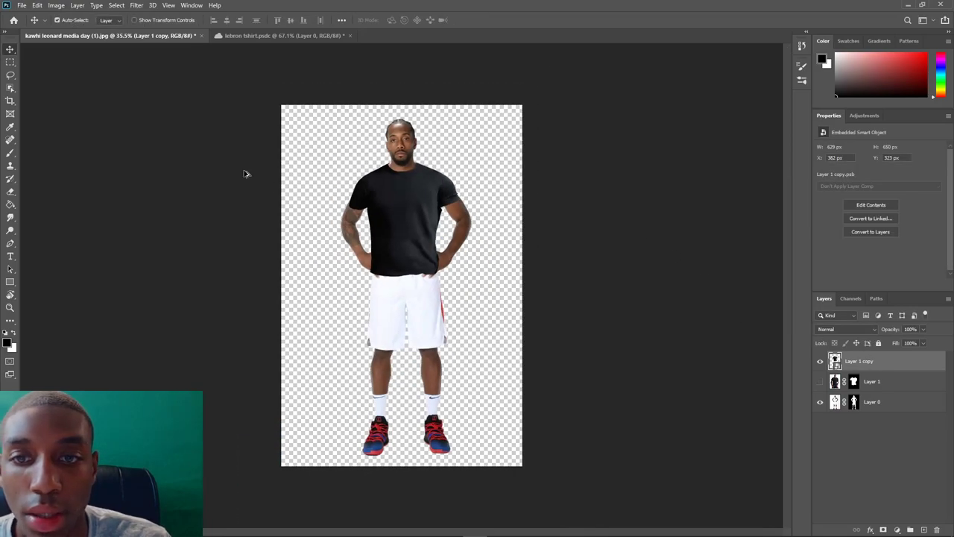
scroll(397, 163, up, 4)
drag(425, 217, 385, 218)
key(ctrl+z)
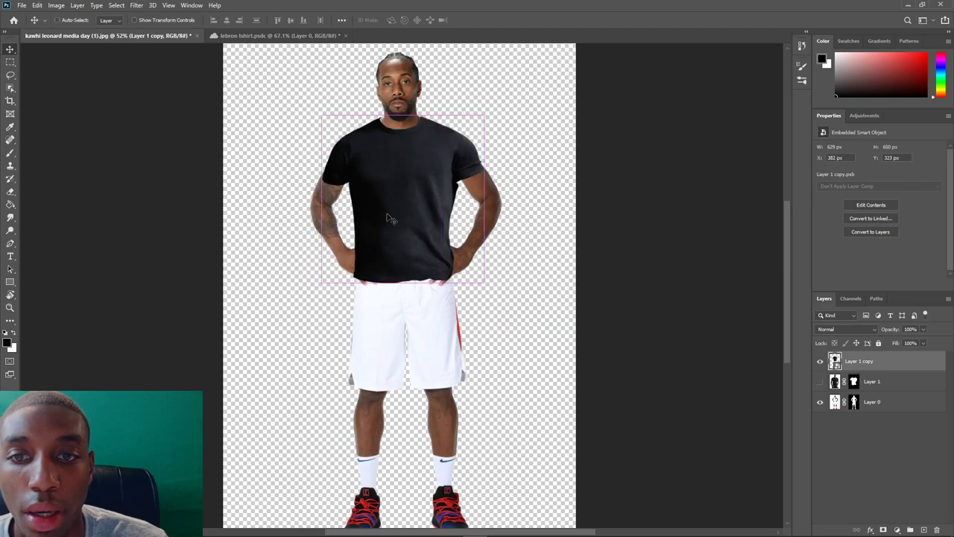
key(ctrl)
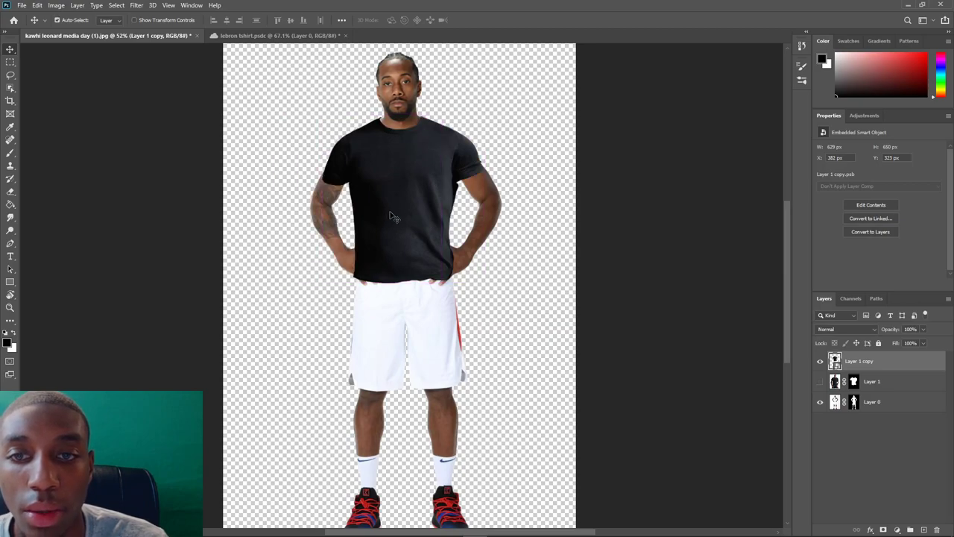
key(ctrl+z)
key(ctrl)
scroll(402, 149, up, 1)
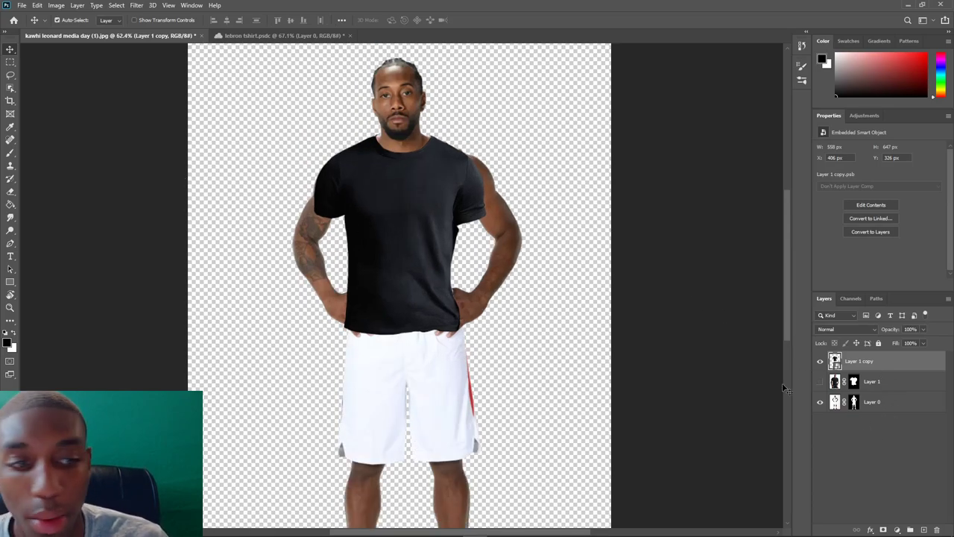
Rasterize the T-shirt copy and cut its sleeve on the untattooed arm onto a new layer with the Lasso tool.
right_click(873, 363)
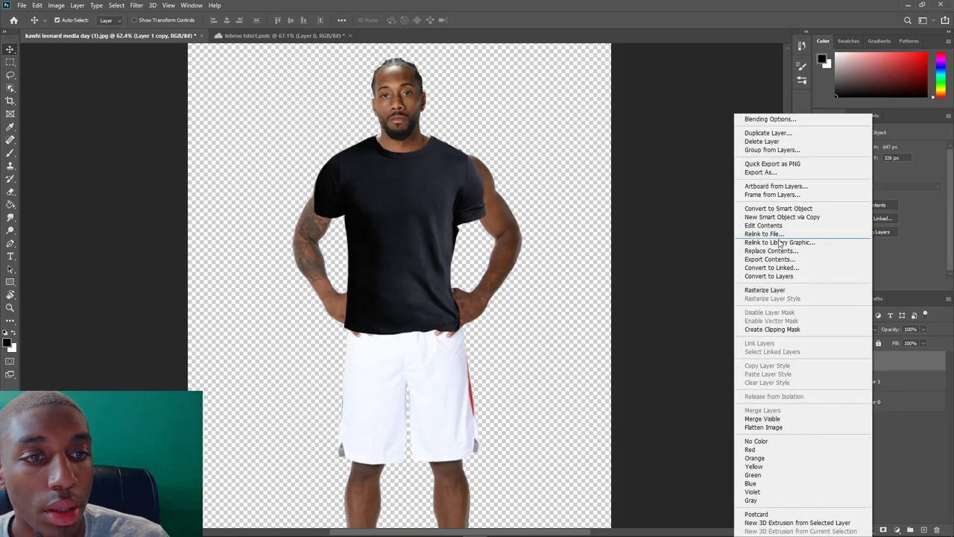
click(782, 291)
click(11, 74)
scroll(472, 189, up, 3)
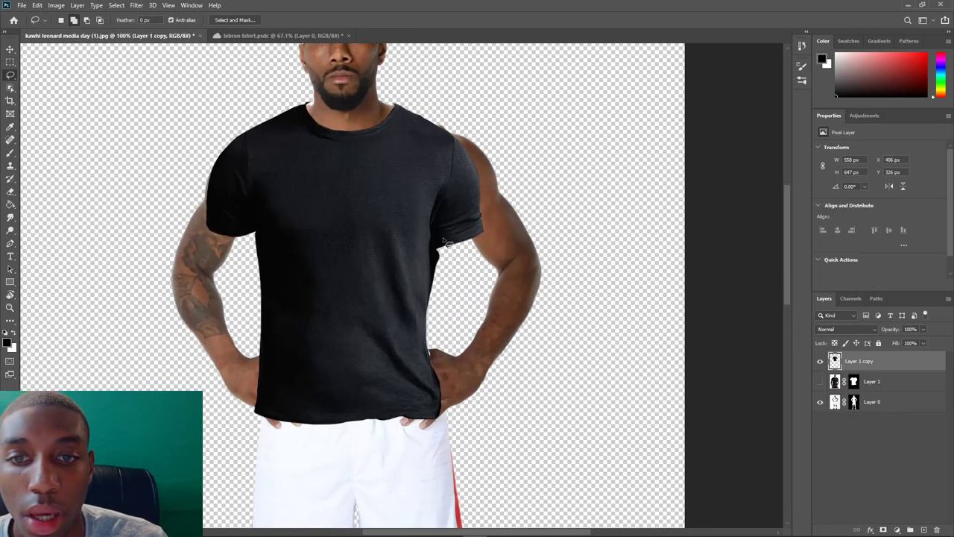
mouse_move(440, 261)
mouse_down()
mouse_move(453, 146)
mouse_move(473, 128)
mouse_move(444, 279)
mouse_move(491, 195)
mouse_up()
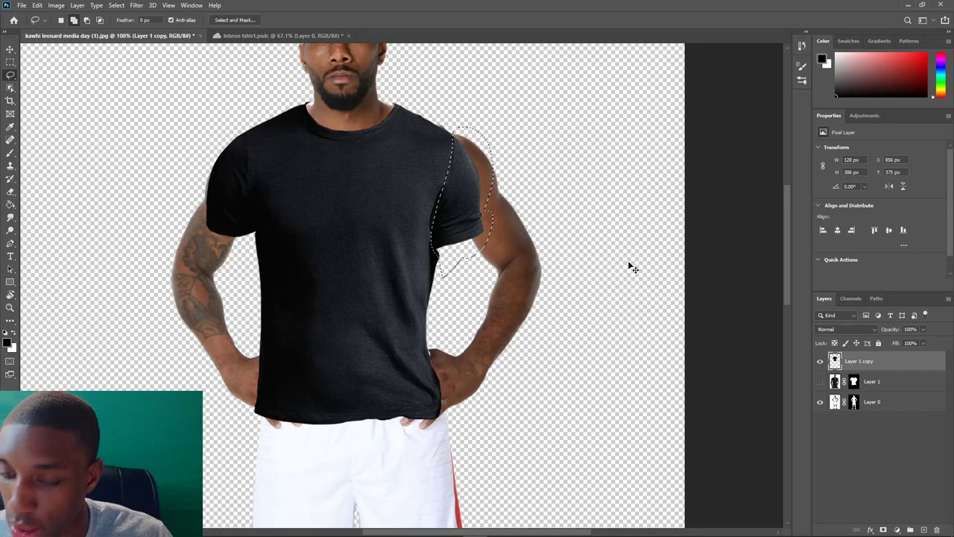
key(Delete)
key(ctrl+d)
key(ctrl+v)
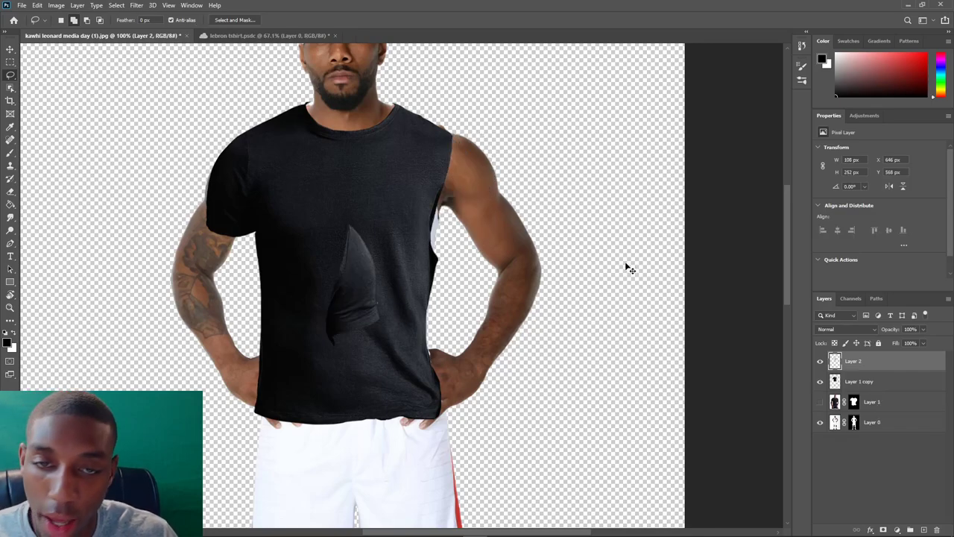
Move the cut-out sleeve to the empty canvas area beside the player's untattooed arm.
key(ctrl+t)
drag(362, 244, 657, 240)
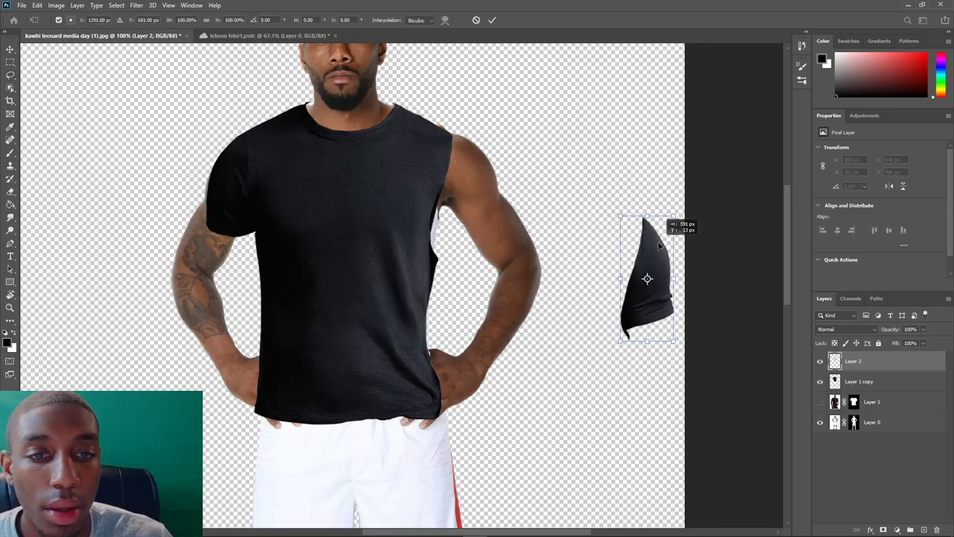
key(Return)
Cut the tattooed-arm sleeve onto its own layer and place it beside the first detached sleeve.
key(l)
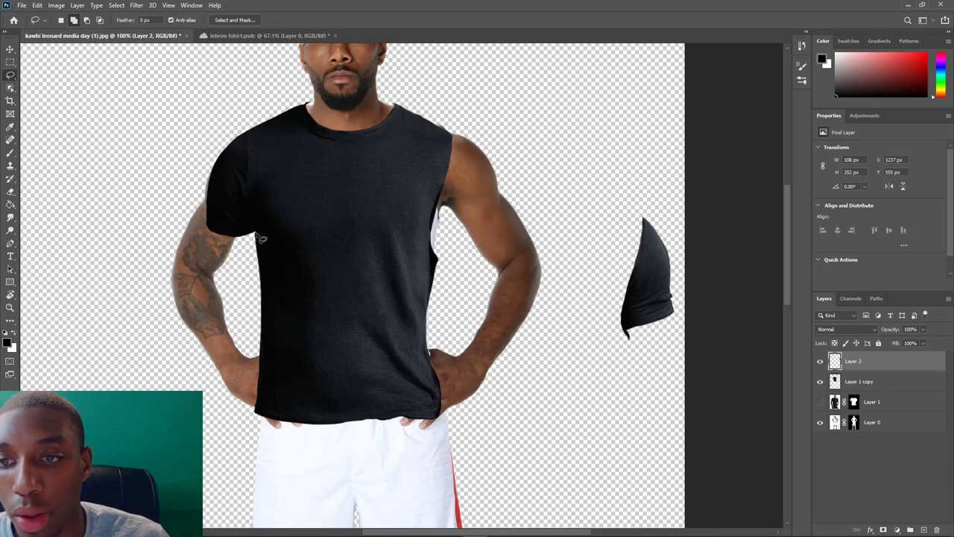
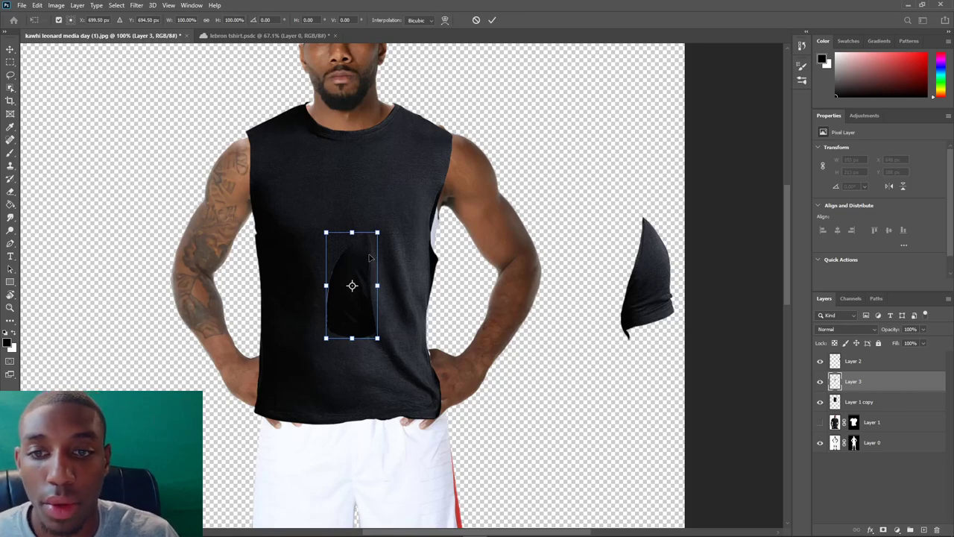
click(887, 361)
key(l)
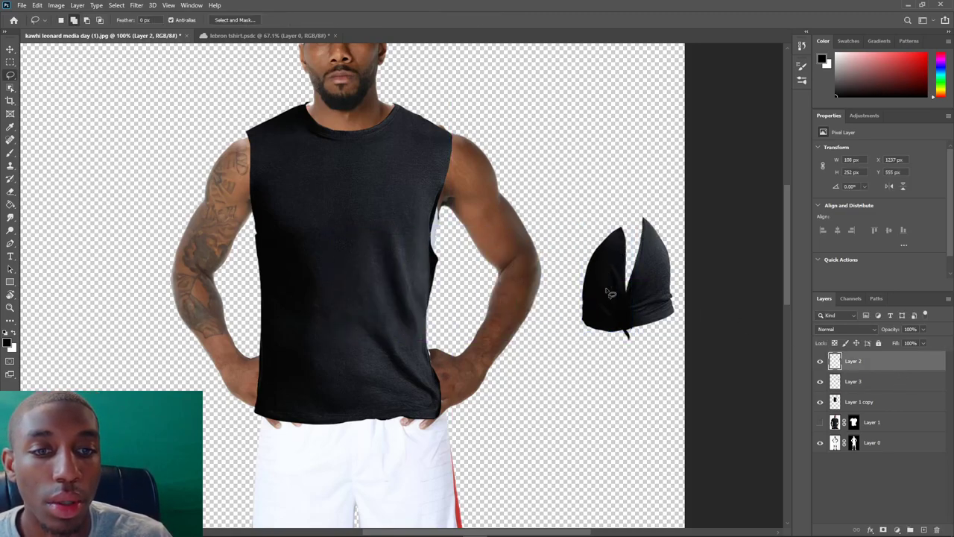
Select the sleeveless T-shirt body layer and convert it to a smart object.
key(b)
key(v)
ctrl+click(389, 253)
drag(386, 253, 357, 250)
key(ctrl+z)
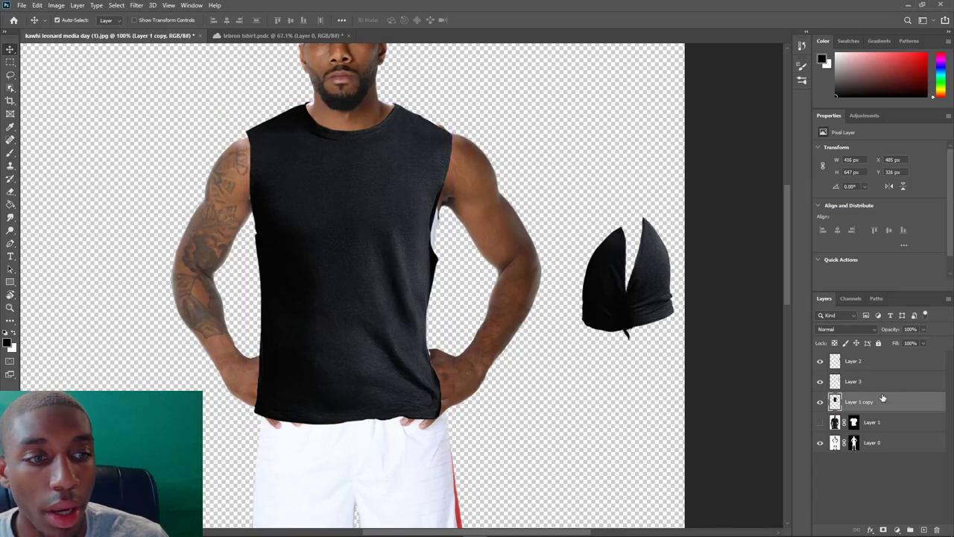
right_click(880, 409)
click(787, 253)
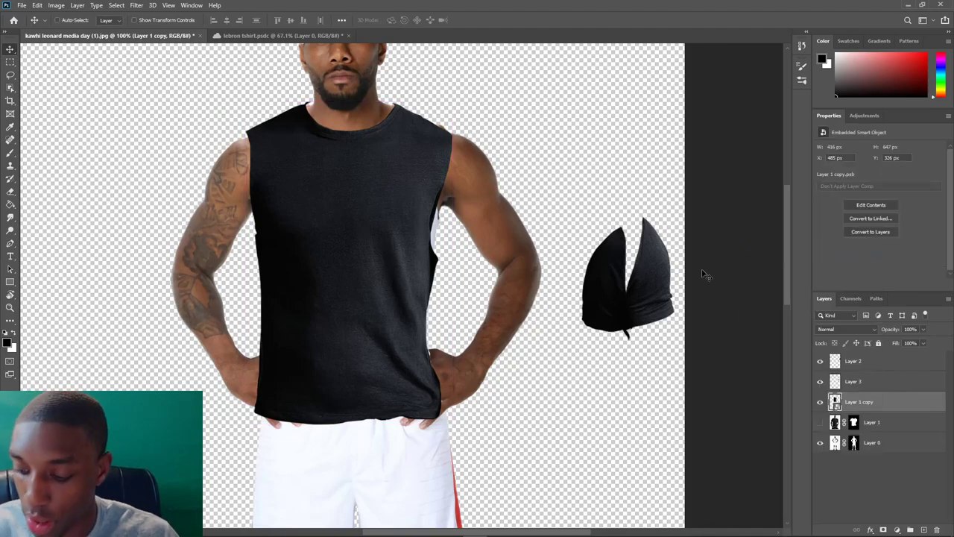
Warp the sleeveless T-shirt body so both lower hem corners line up with the player's waist.
key(ctrl+t)
right_click(421, 303)
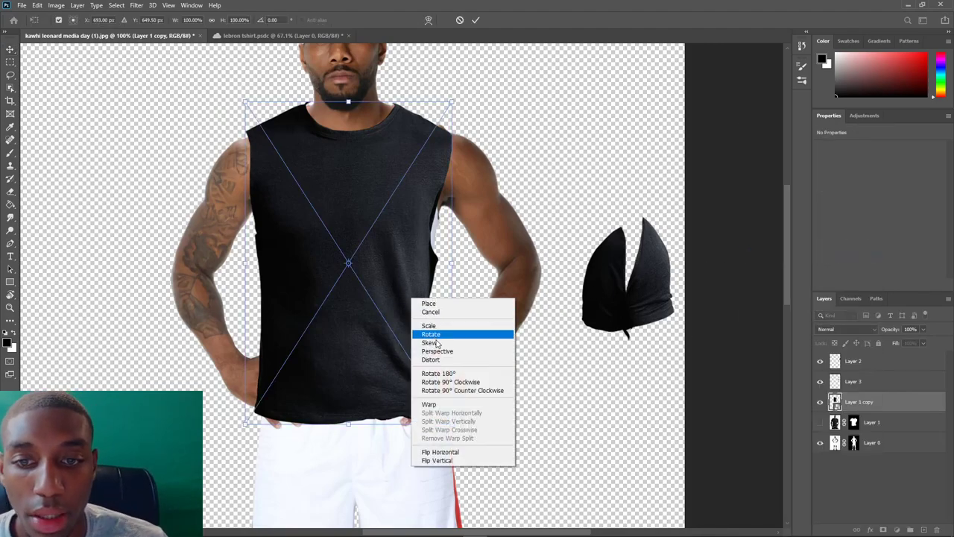
click(431, 405)
drag(443, 406, 420, 389)
mouse_move(246, 427)
mouse_down()
mouse_move(262, 437)
mouse_move(253, 435)
mouse_up()
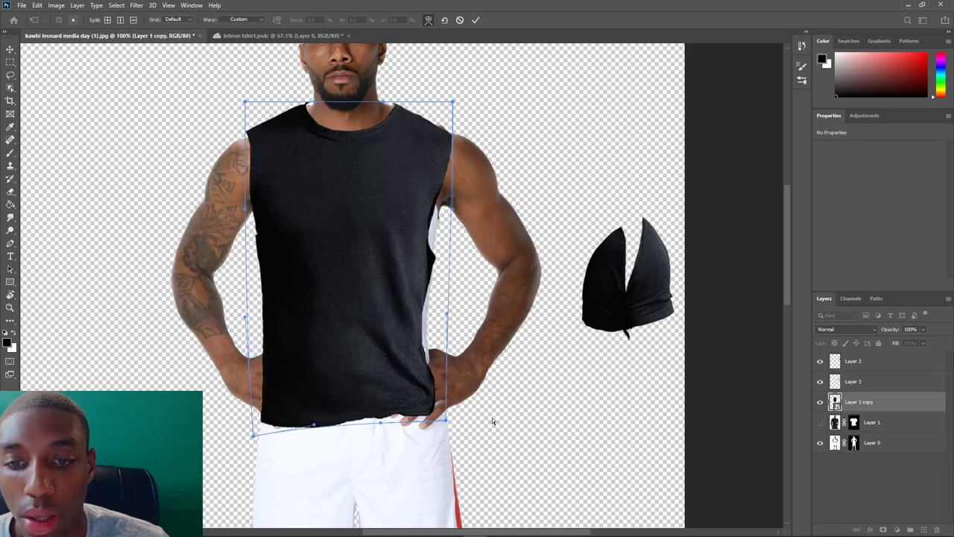
drag(447, 423, 460, 429)
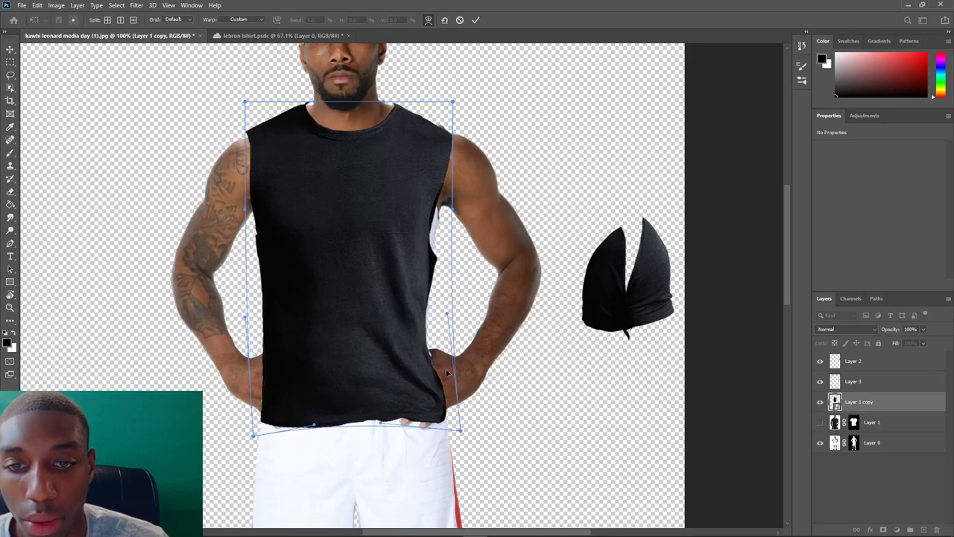
Split the warp crosswise at the shirt's side below the untattooed arm and pull the side and both shoulder edges slightly inward.
click(440, 265)
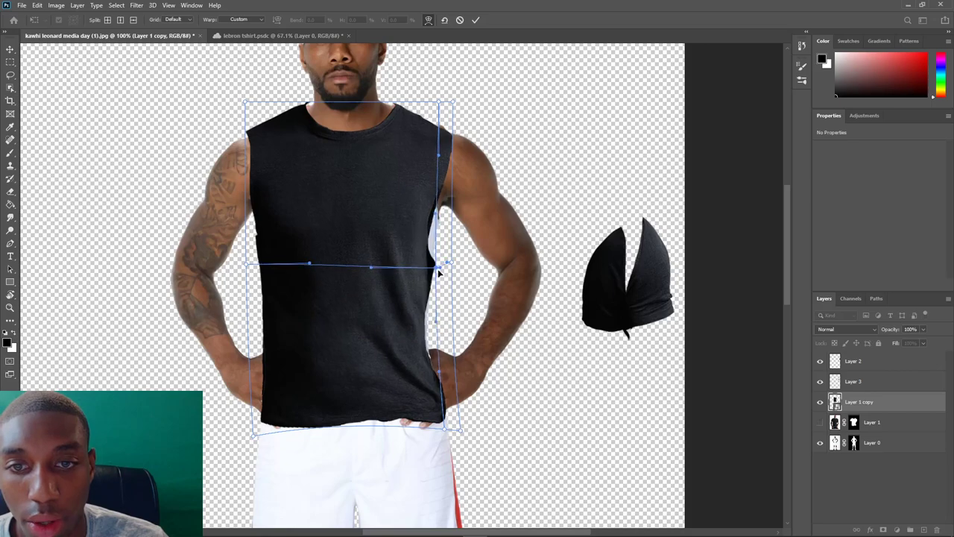
drag(439, 266, 437, 264)
drag(258, 123, 264, 125)
drag(439, 102, 433, 102)
Nudge the collar's warp at both sides of the neck, undo the last collar lift, and apply the warp.
scroll(298, 84, up, 6)
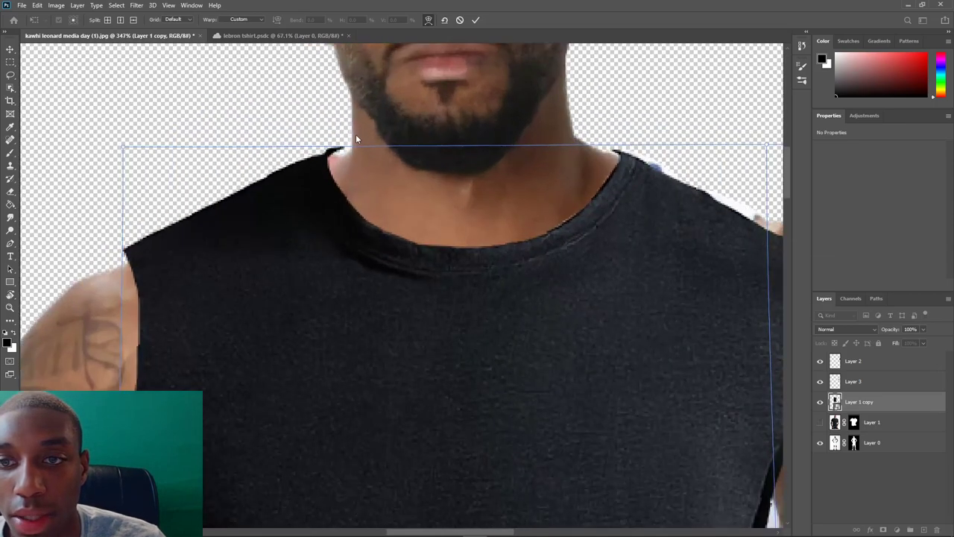
drag(346, 152, 347, 153)
mouse_move(630, 159)
mouse_down()
mouse_move(624, 167)
mouse_move(632, 158)
mouse_up()
drag(347, 153, 346, 136)
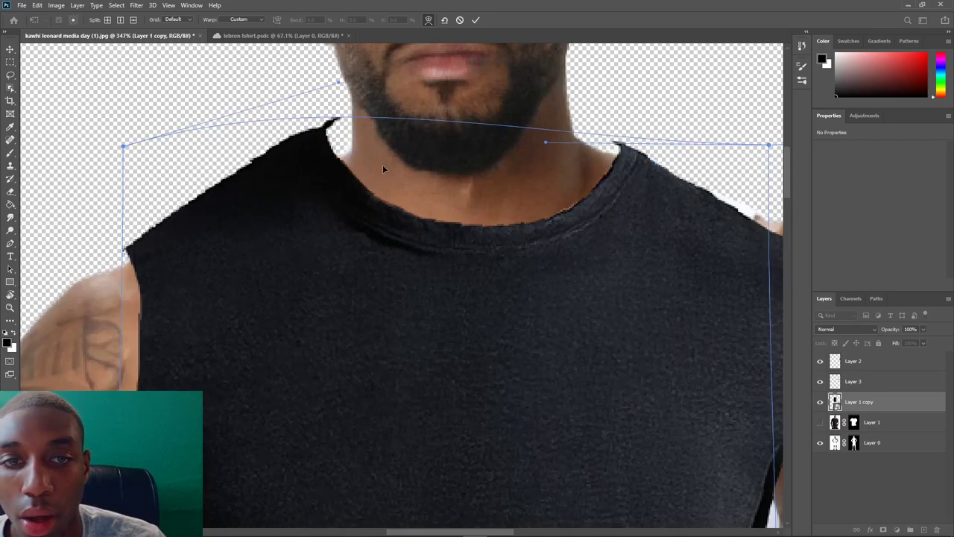
key(ctrl+z)
scroll(383, 163, down, 7)
scroll(379, 144, down, 2)
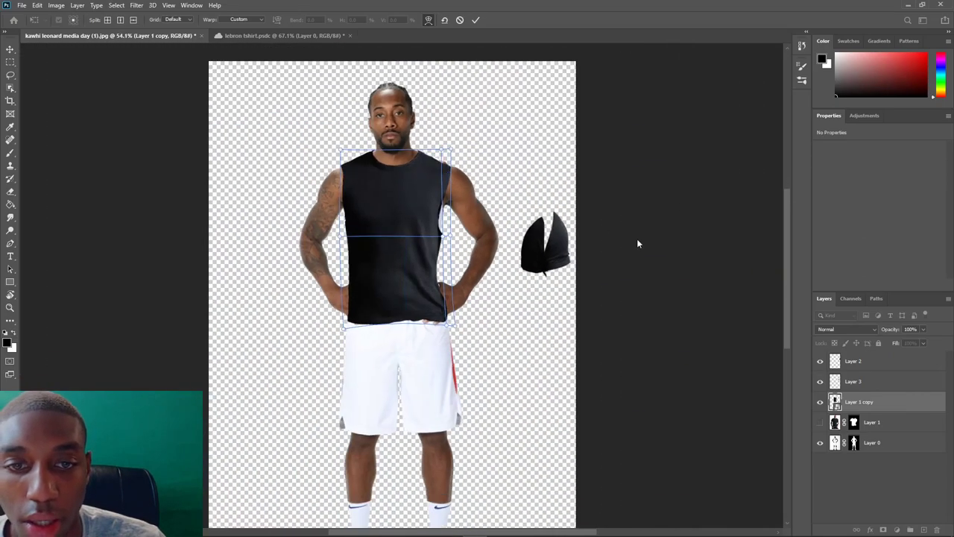
key(Return)
Place the tattooed-arm sleeve on its shoulder and rotate it about 15.8° clockwise to meet the shirt body.
scroll(492, 223, up, 2)
drag(559, 257, 244, 161)
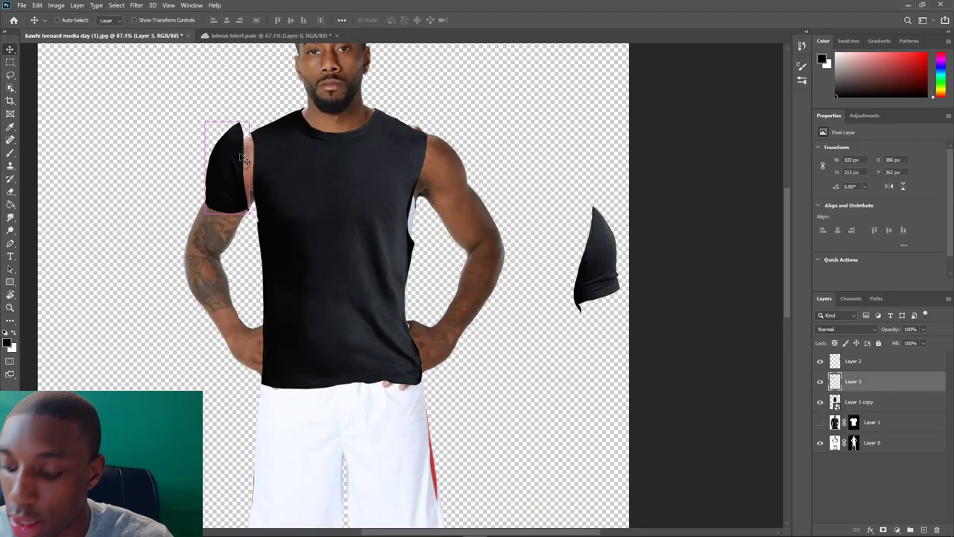
key(ctrl+t)
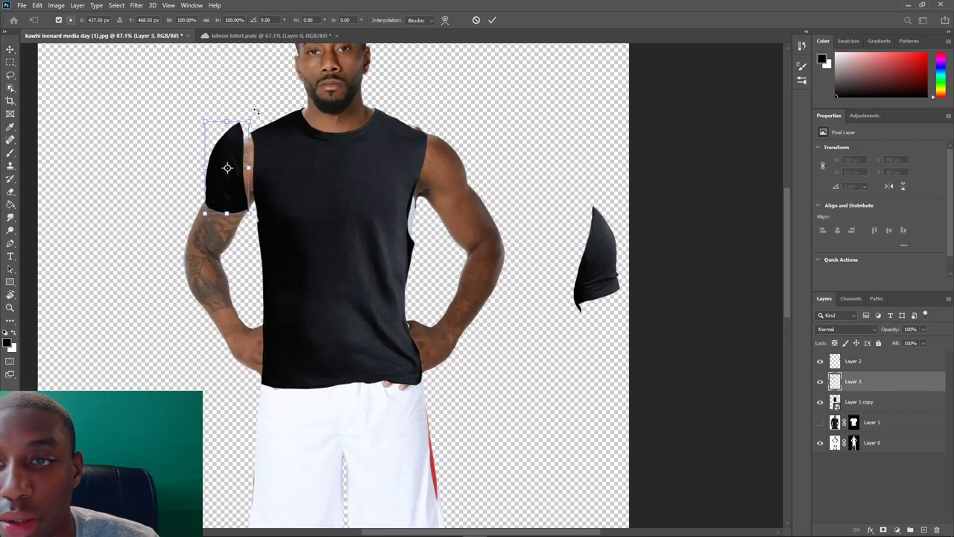
mouse_move(260, 115)
mouse_down()
mouse_move(281, 132)
mouse_move(273, 126)
mouse_up()
drag(250, 161, 264, 152)
Warp the tattooed-arm sleeve so its inner edge, shoulder curve and cuff blend with the shirt and arm, and apply it.
right_click(235, 174)
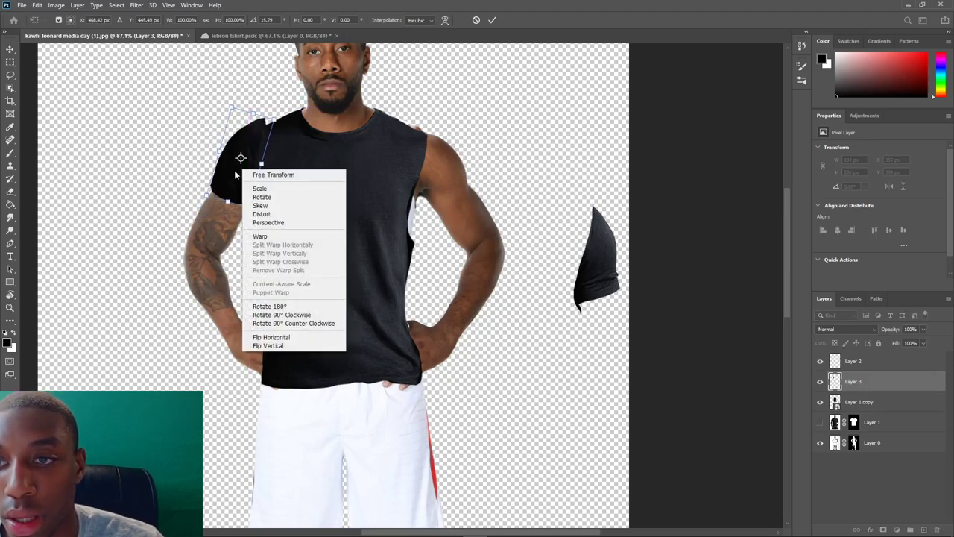
click(261, 236)
scroll(261, 216, up, 3)
drag(268, 187, 275, 222)
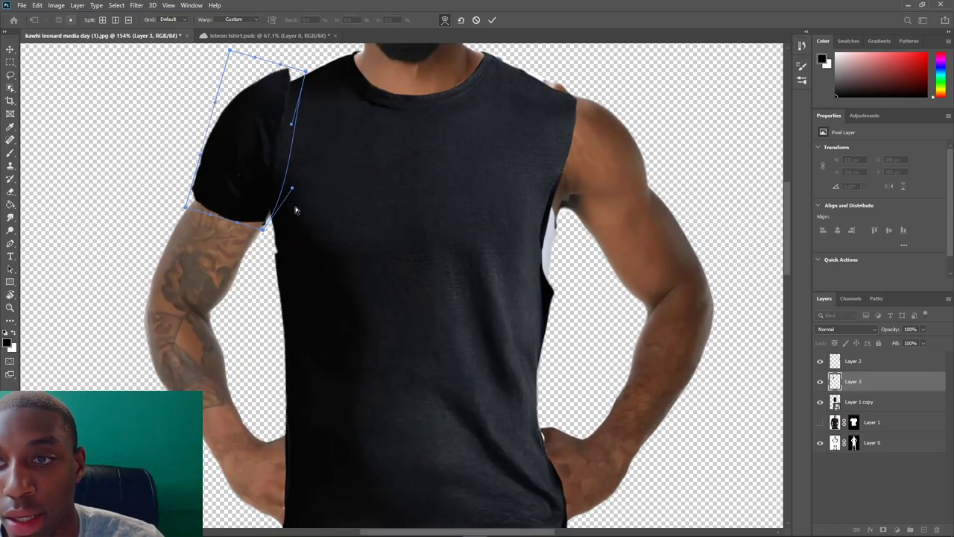
drag(295, 191, 305, 206)
mouse_move(269, 85)
mouse_down()
mouse_move(275, 100)
mouse_move(275, 88)
mouse_up()
drag(214, 137, 216, 152)
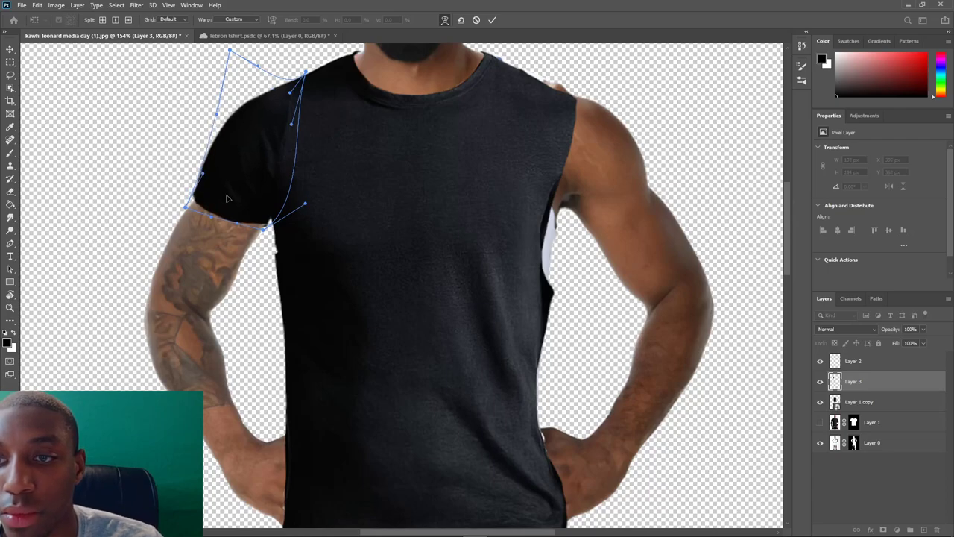
drag(271, 213, 273, 221)
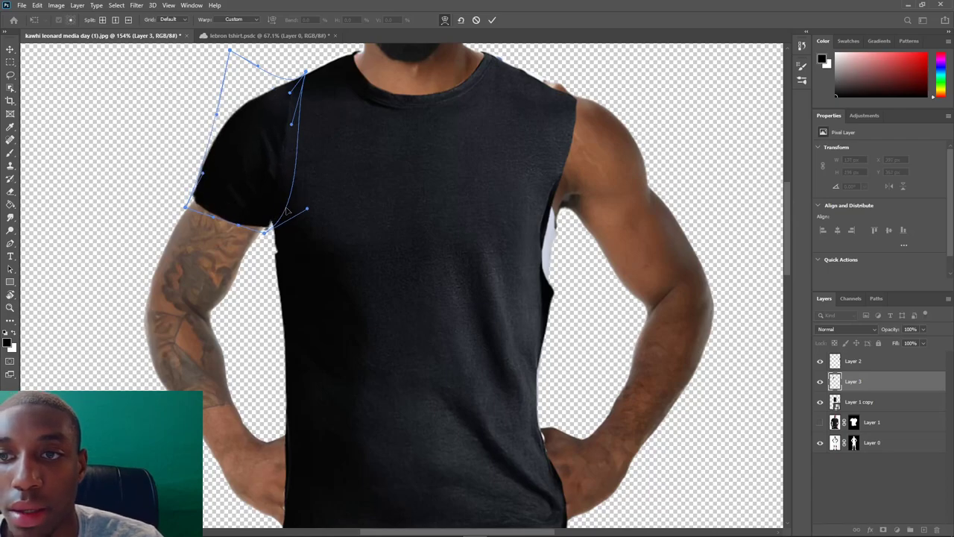
key(Return)
scroll(532, 245, down, 5)
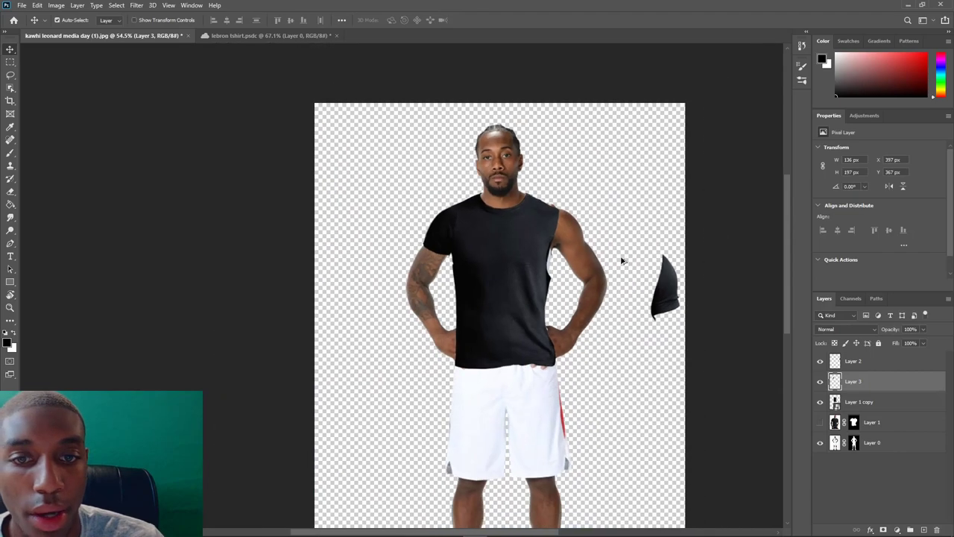
Place the remaining sleeve on the untattooed arm and rotate it counter-clockwise to follow the shoulder.
scroll(615, 258, up, 3)
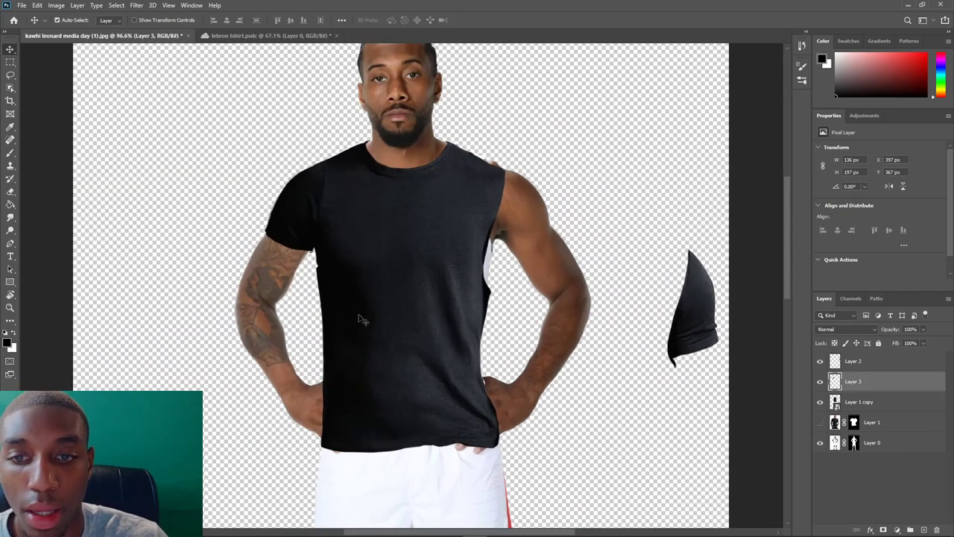
drag(682, 317, 514, 224)
key(ctrl+t)
drag(570, 216, 545, 207)
drag(563, 192, 567, 197)
drag(532, 224, 535, 214)
drag(578, 194, 527, 195)
Warp the untattooed-arm sleeve outward to cover the upper arm, tuck in its lower inner corner, and apply the warp.
scroll(527, 196, up, 5)
right_click(524, 196)
click(544, 261)
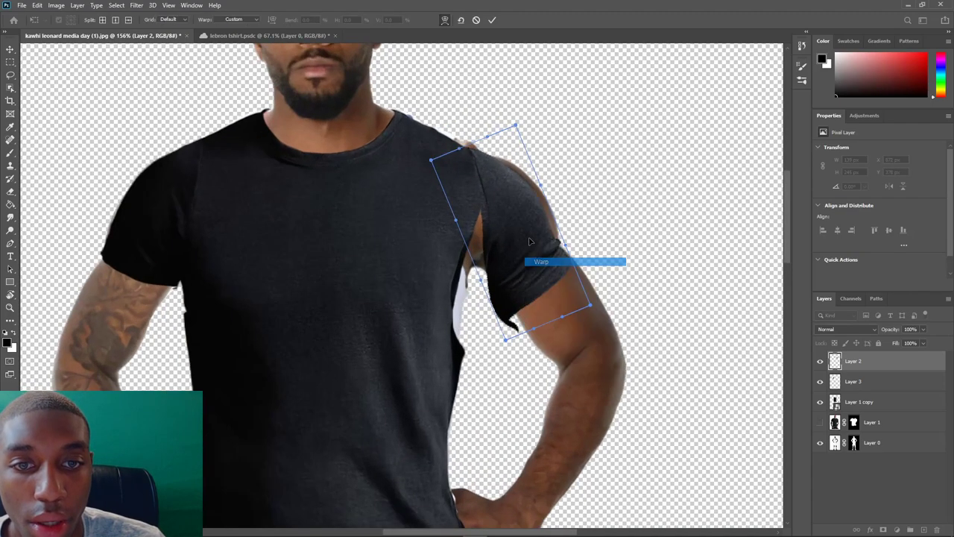
drag(551, 216, 551, 217)
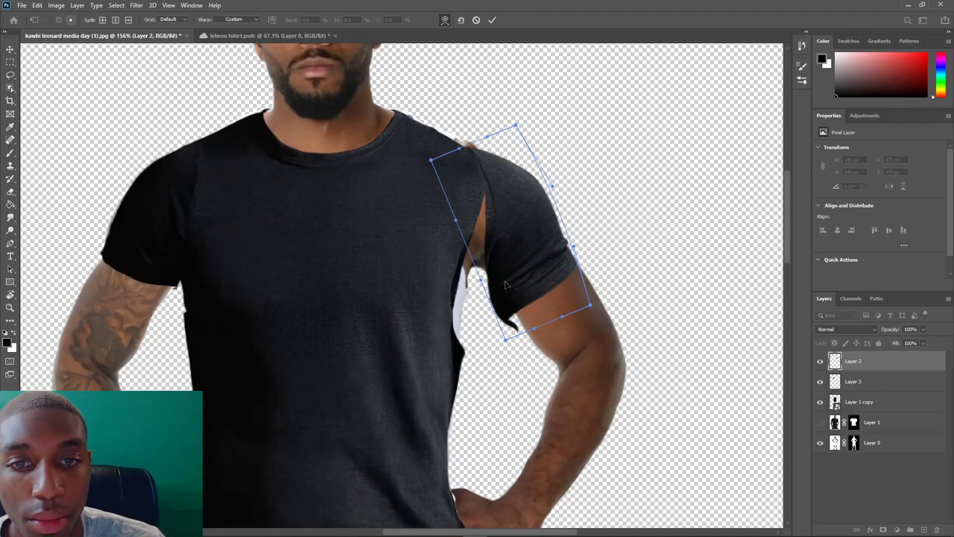
drag(509, 340, 505, 329)
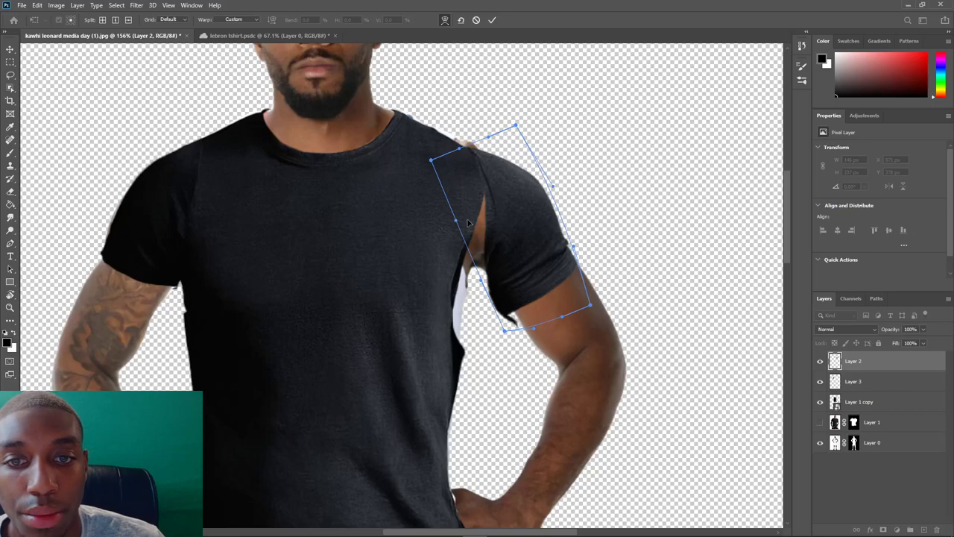
key(Return)
key(ctrl+0)
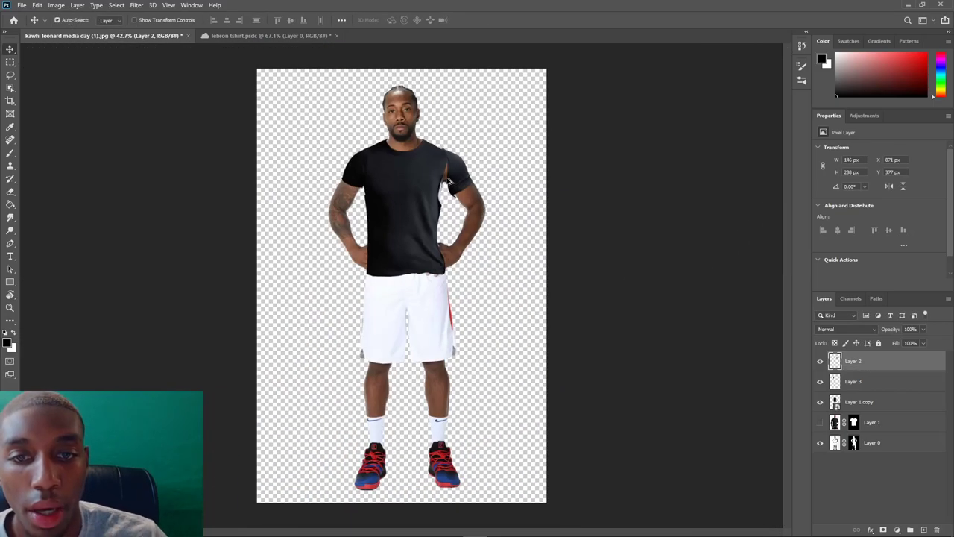
scroll(432, 142, up, 10)
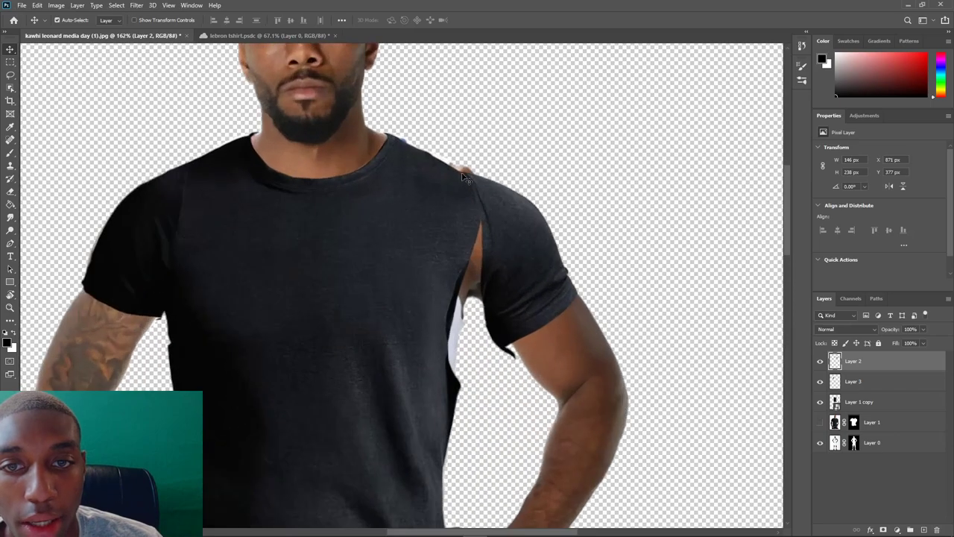
drag(462, 176, 450, 177)
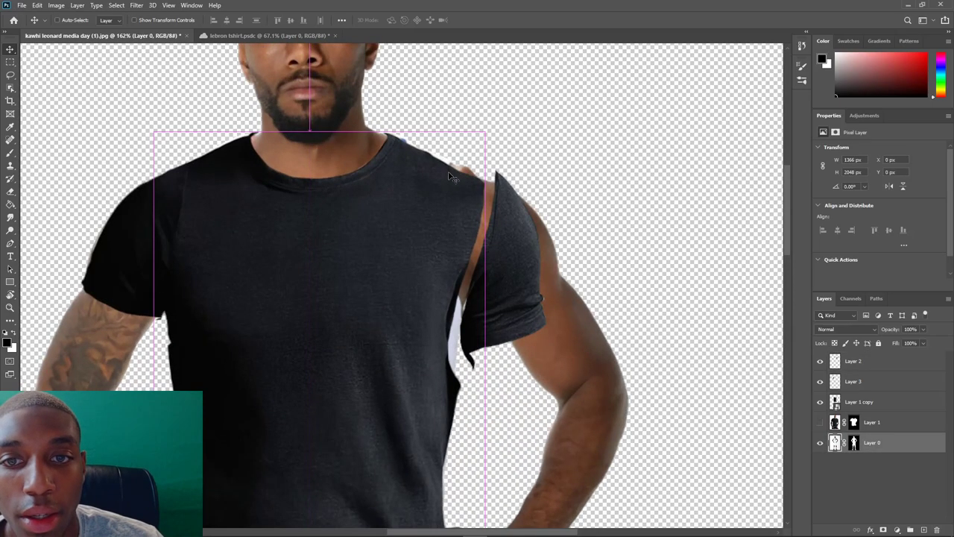
key(z)
key(ctrl+z)
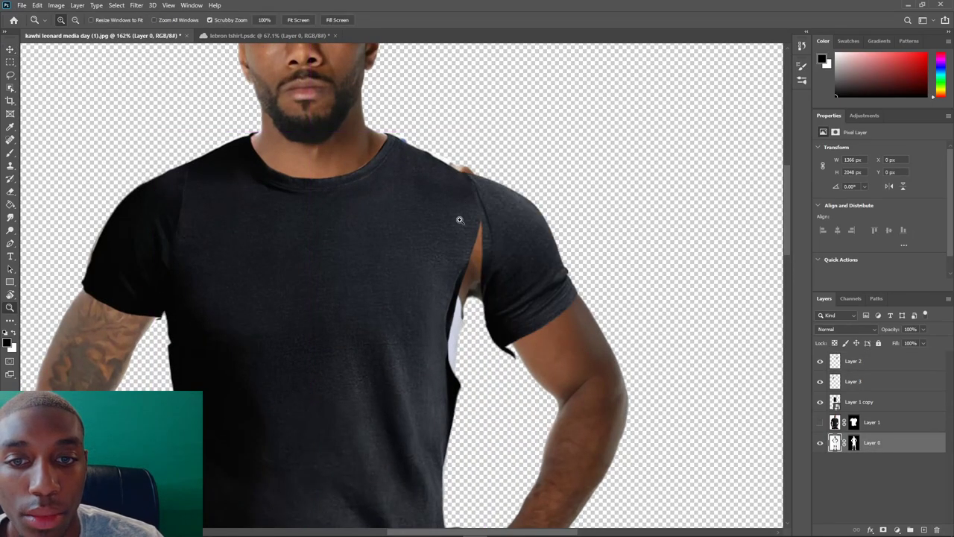
Merge the shirt body and both sleeve layers into one layer and toggle its visibility to check the result.
scroll(459, 220, down, 3)
click(875, 401)
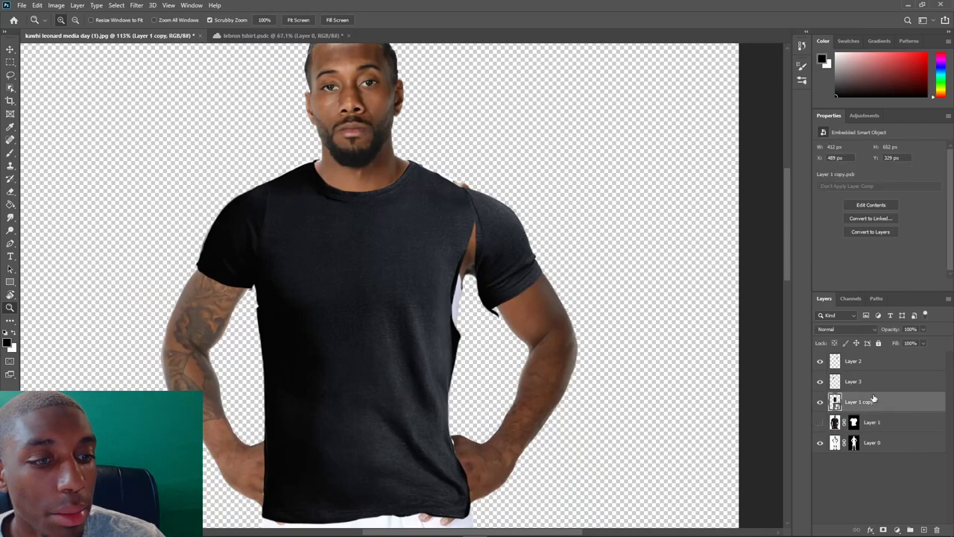
shift+click(864, 366)
key(ctrl+e)
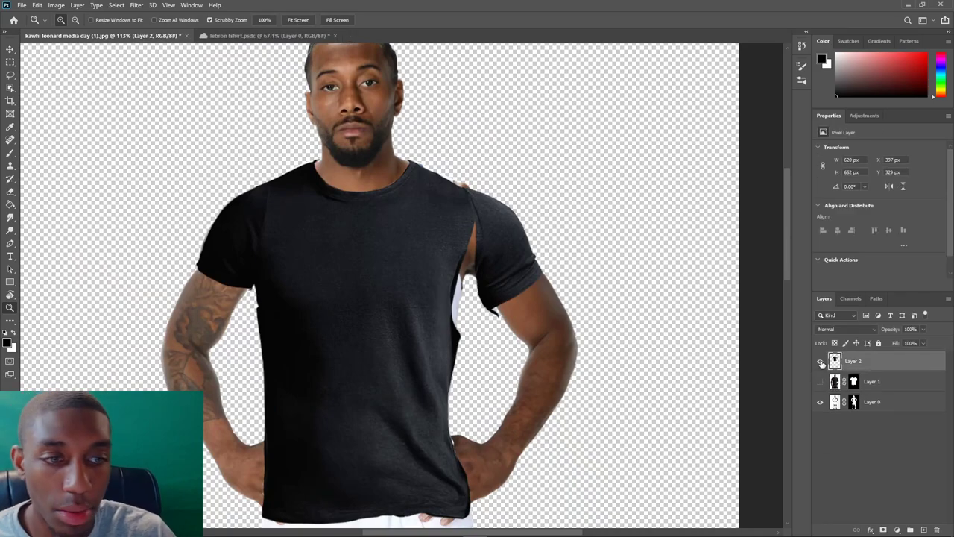
click(821, 362)
click(820, 362)
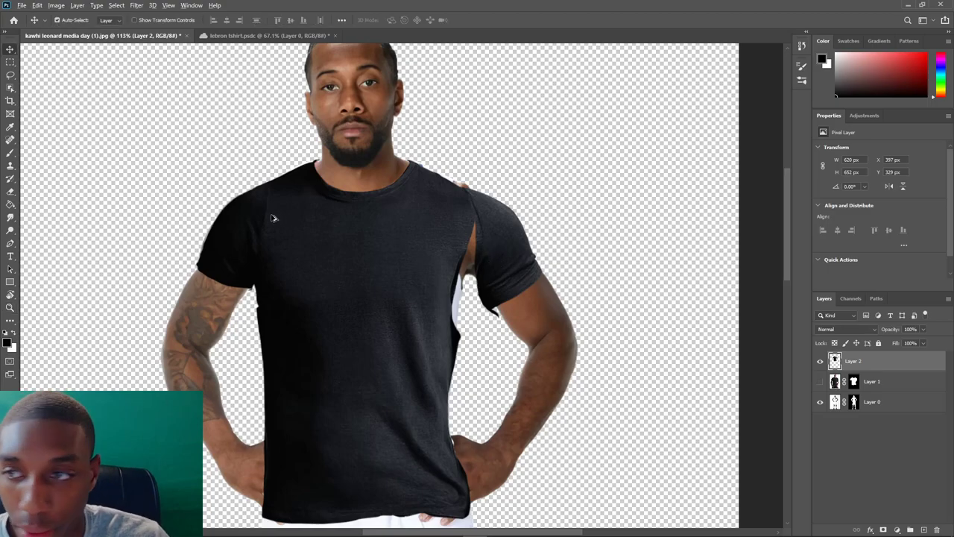
Lasso the skin and white gap at the untattooed arm's armpit, fill it with Content-Aware, and deselect.
scroll(273, 214, up, 4)
key(l)
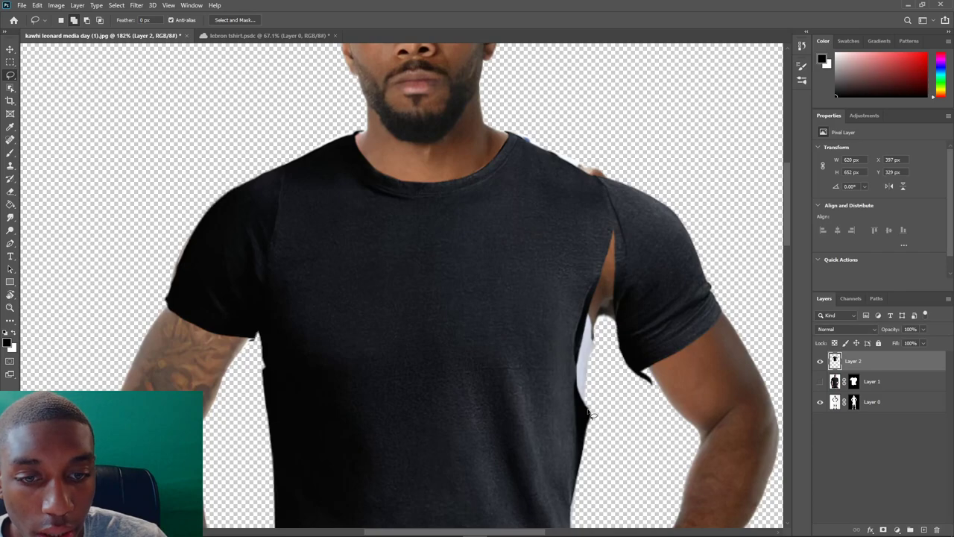
drag(587, 408, 593, 356)
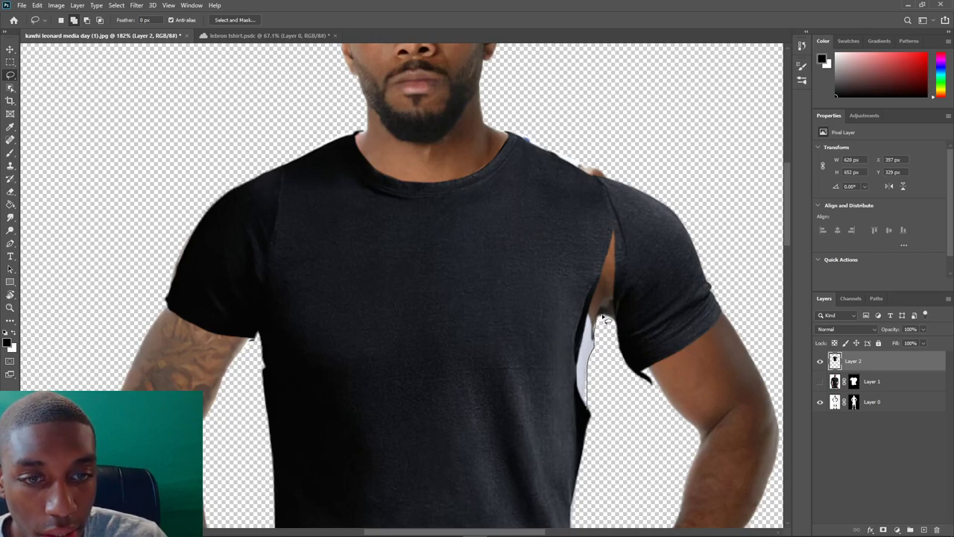
mouse_move(609, 322)
mouse_down()
mouse_move(626, 283)
mouse_move(620, 237)
mouse_move(601, 252)
mouse_move(583, 337)
mouse_up()
drag(579, 379, 588, 409)
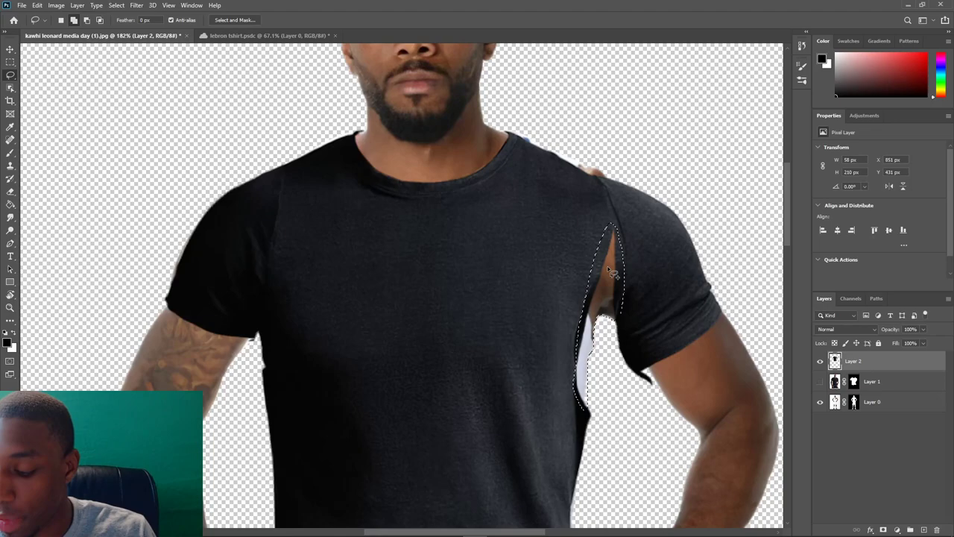
key(shift+F5)
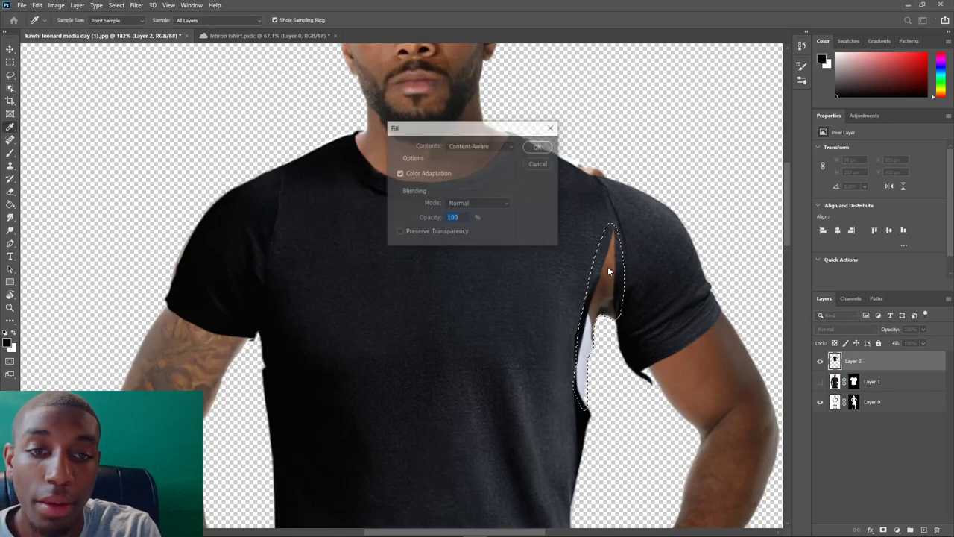
key(Return)
key(ctrl+d)
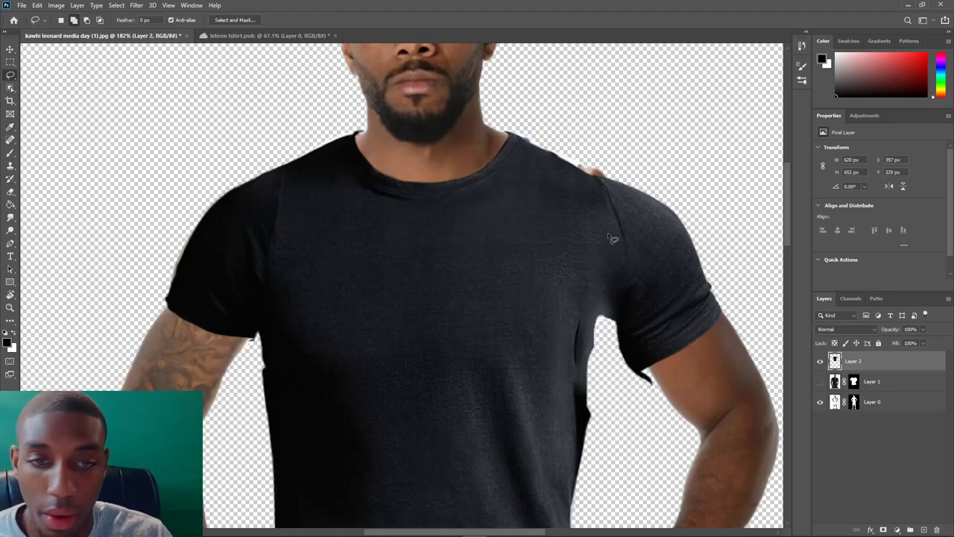
scroll(608, 233, down, 5)
scroll(630, 257, up, 5)
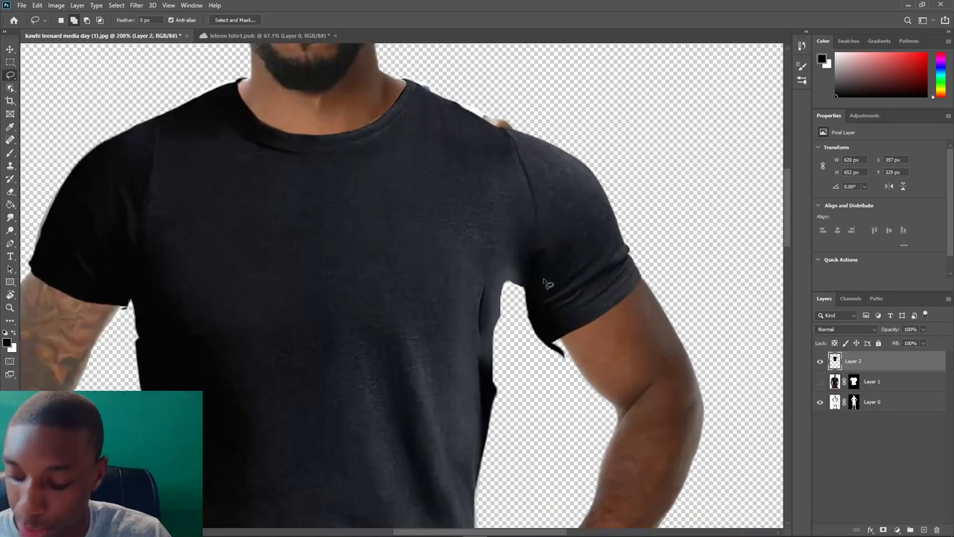
Clone clean shirt fabric over the dark crease below the untattooed arm's armpit with the Clone Stamp tool.
key(v)
drag(572, 262, 556, 269)
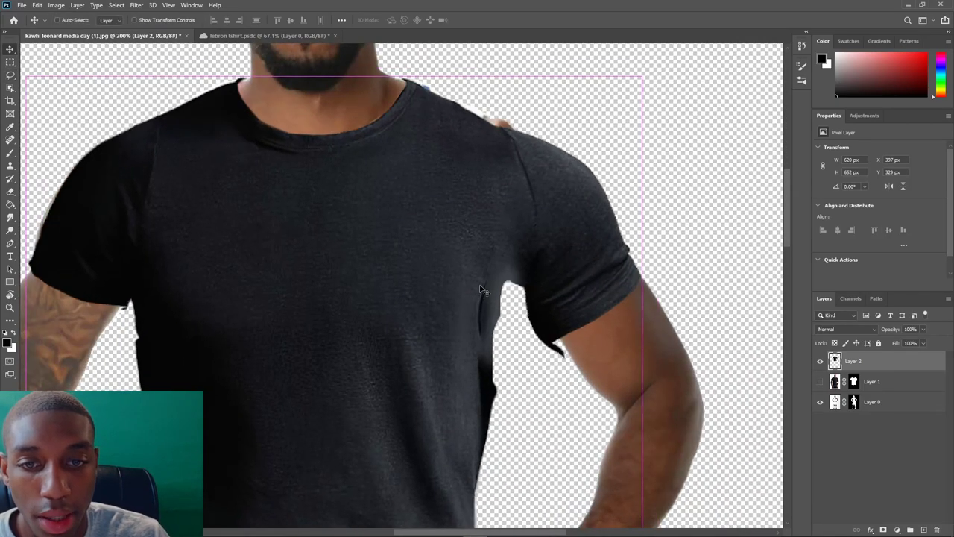
click(10, 165)
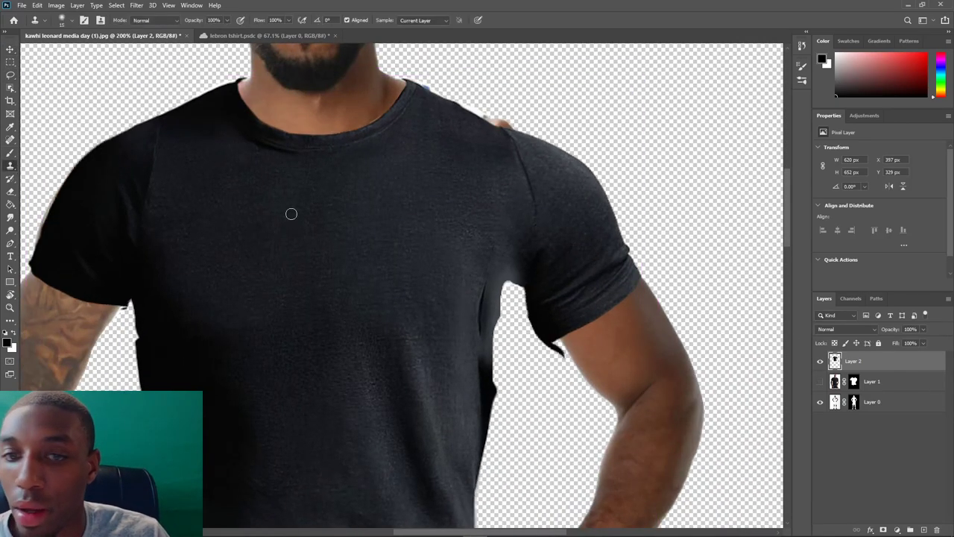
drag(478, 278, 480, 323)
alt+click(441, 280)
drag(486, 288, 484, 331)
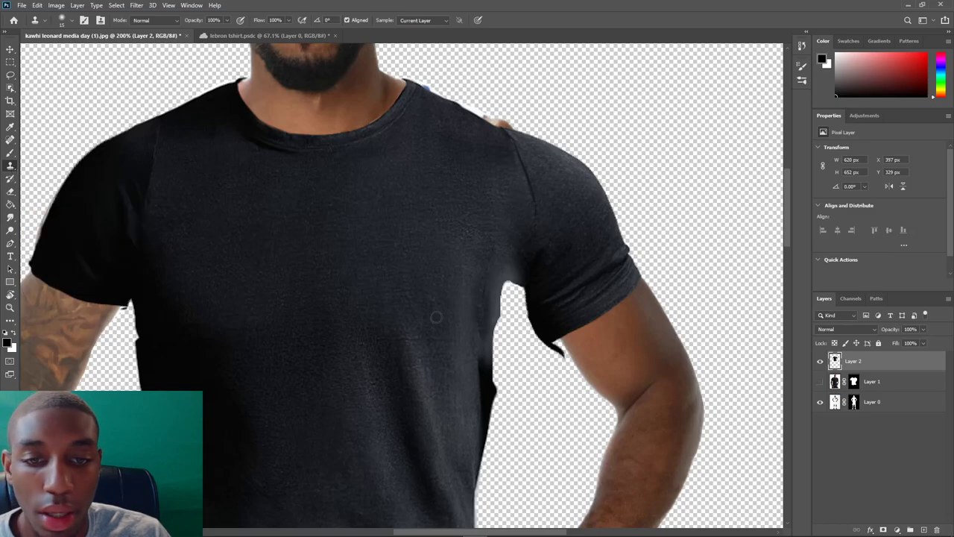
Clone fabric along the shirt's side edge below the armpit, undoing the first stroke and painting a shorter one.
drag(477, 361, 483, 410)
key(ctrl+z)
mouse_move(482, 356)
mouse_down()
mouse_move(477, 455)
mouse_move(493, 389)
mouse_move(487, 399)
mouse_move(487, 345)
mouse_move(490, 407)
mouse_move(497, 376)
mouse_up()
scroll(499, 376, down, 7)
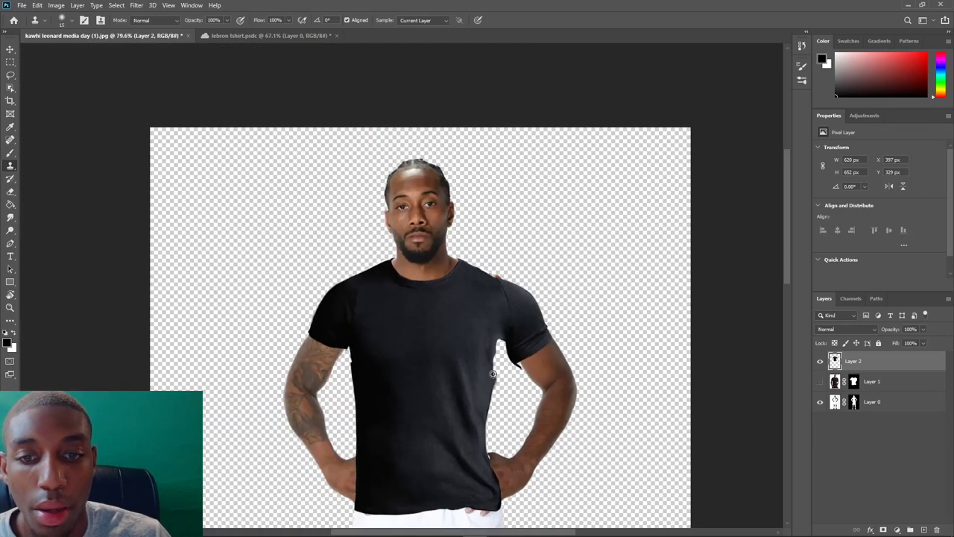
Add a layer mask to the shirt layer and brush away the rough shirt edge below the untattooed arm's armpit.
scroll(515, 381, up, 4)
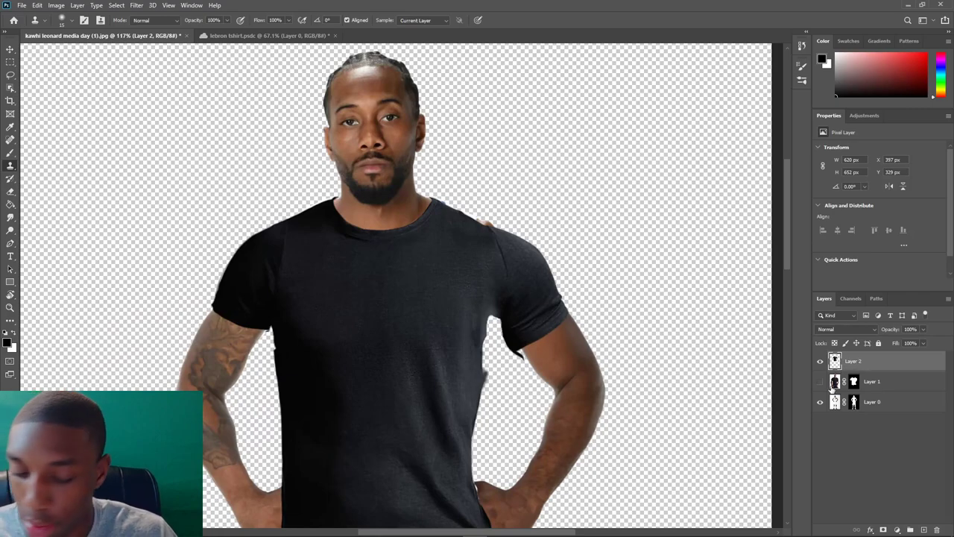
click(883, 530)
key(b)
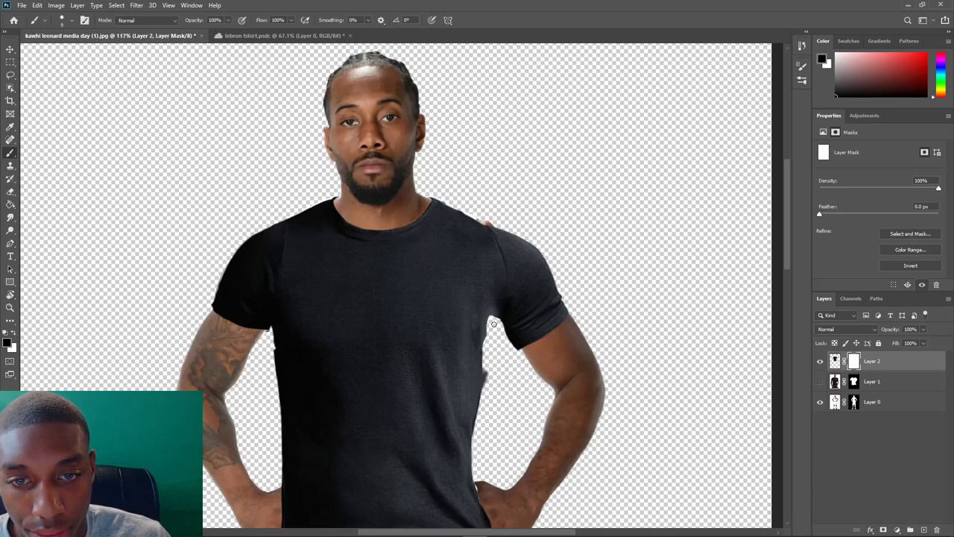
drag(485, 354, 482, 395)
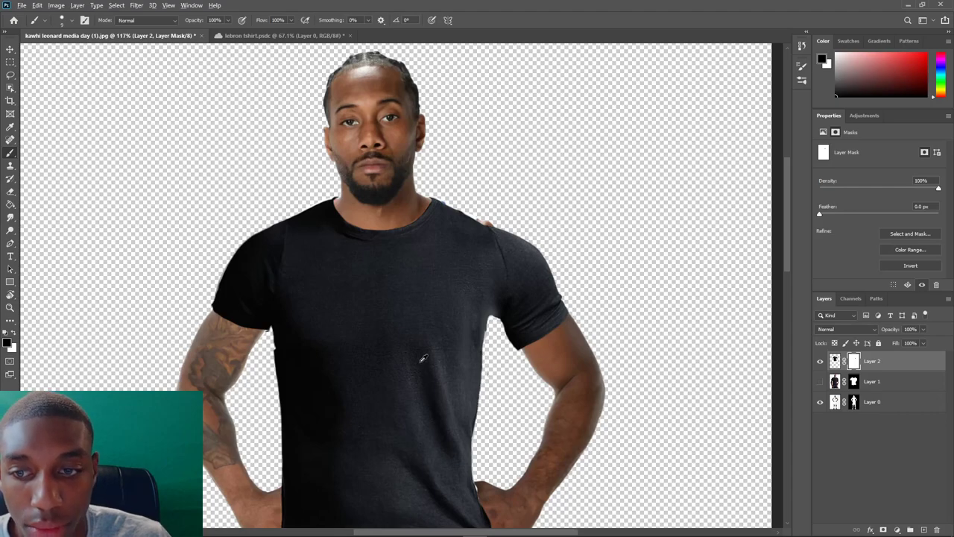
Brush the stray bit of skin above the untattooed arm's shoulder out of the player layer's mask.
scroll(421, 361, down, 9)
scroll(377, 189, up, 5)
scroll(455, 187, up, 2)
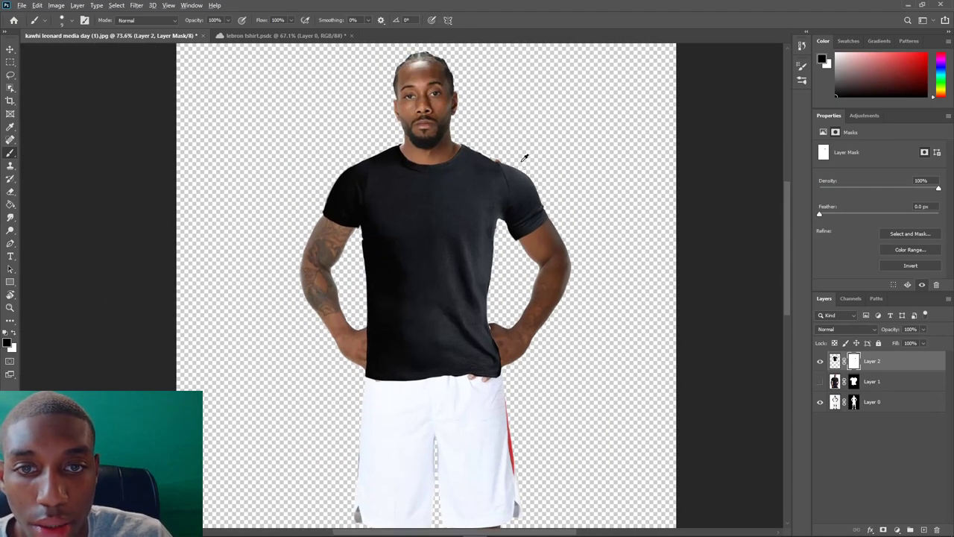
scroll(524, 157, up, 3)
key(v)
mouse_move(472, 160)
mouse_down()
mouse_move(473, 147)
mouse_move(442, 144)
mouse_up()
key(ctrl+z)
click(858, 406)
key(b)
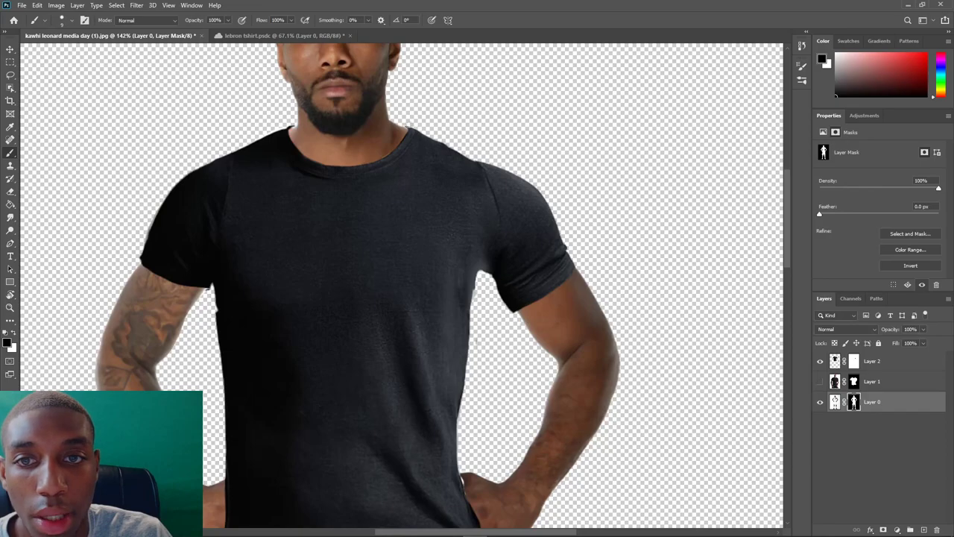
Start warping the shirt layer, split the grid at the collar and the untattooed arm's shoulder, and raise the shoulder point slightly.
scroll(404, 124, down, 5)
scroll(439, 153, up, 4)
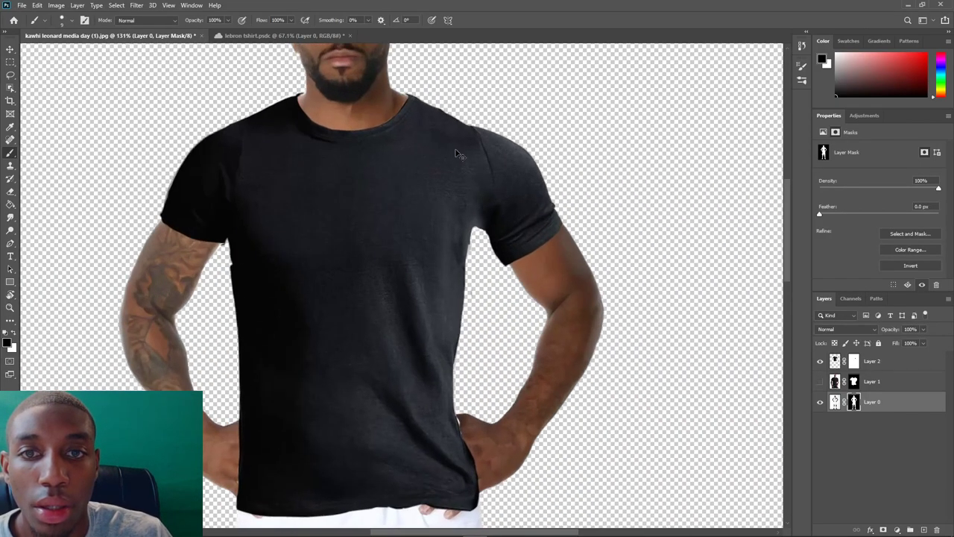
key(v)
click(465, 146)
key(ctrl+t)
right_click(453, 141)
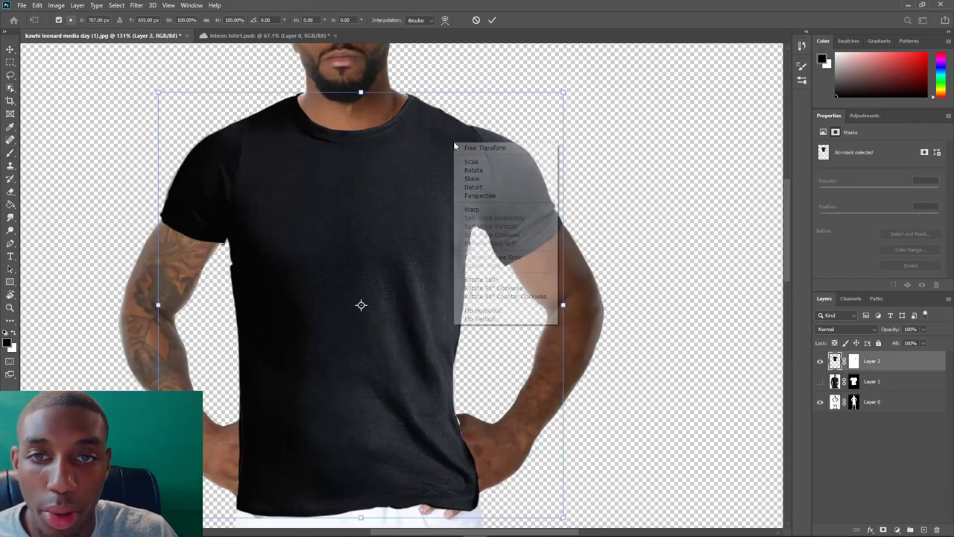
click(471, 209)
alt+click(366, 127)
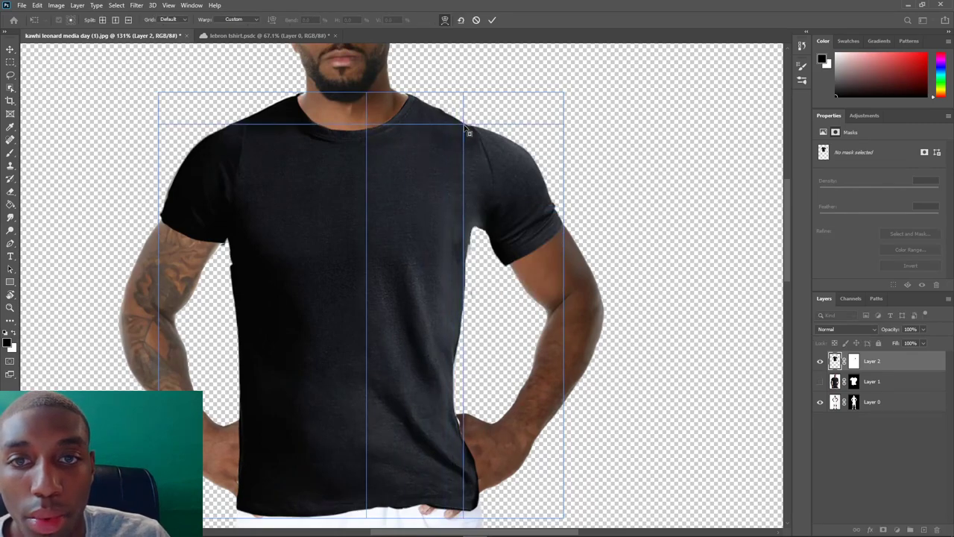
drag(464, 129, 464, 118)
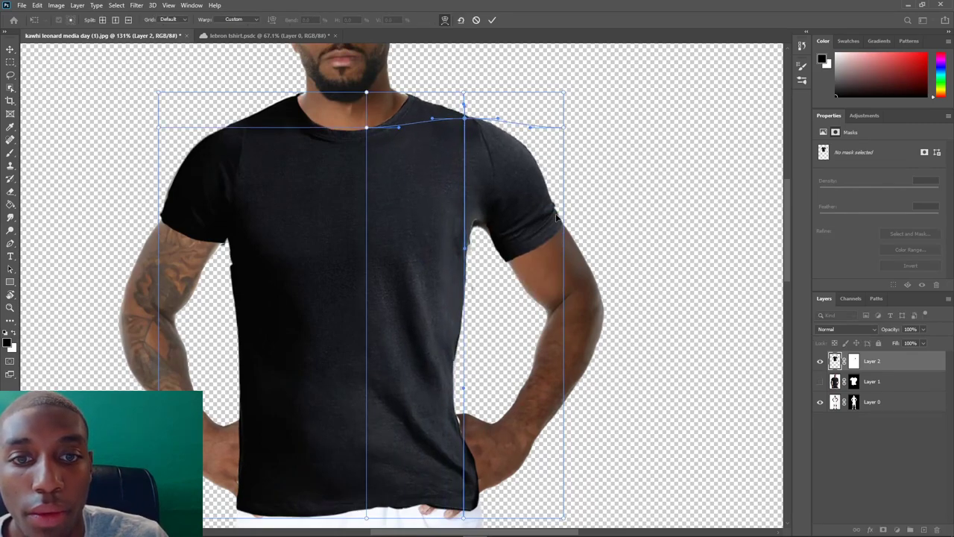
Split the warp grid at the untattooed arm's armpit, refine the sleeve and shoulder contour, and apply the warp.
click(486, 230)
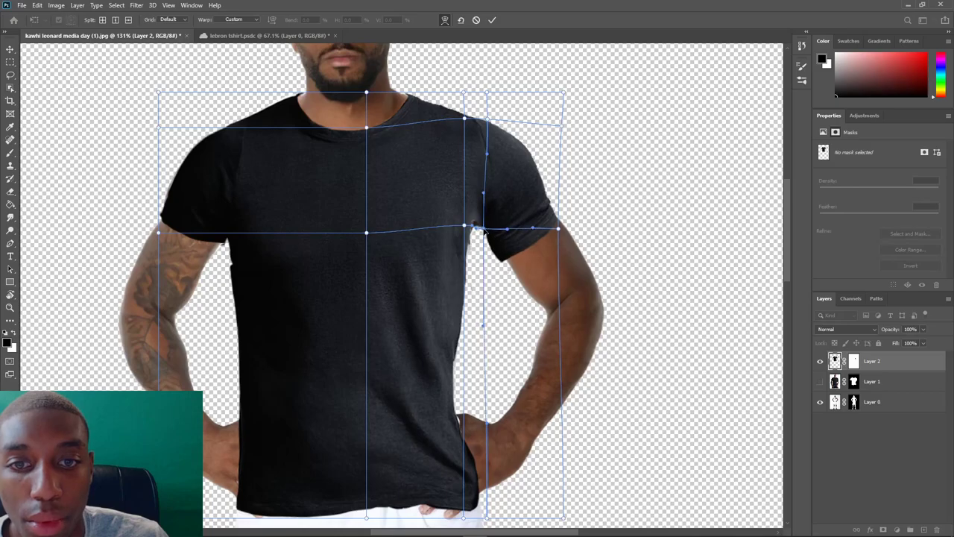
drag(501, 246, 502, 245)
drag(543, 156, 524, 148)
drag(445, 112, 419, 94)
drag(549, 233, 552, 228)
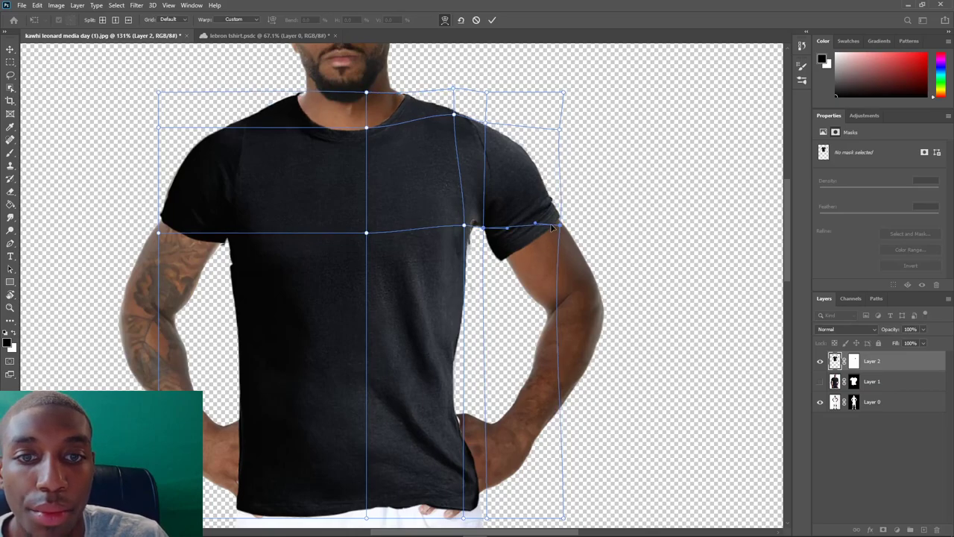
key(Return)
key(ctrl+0)
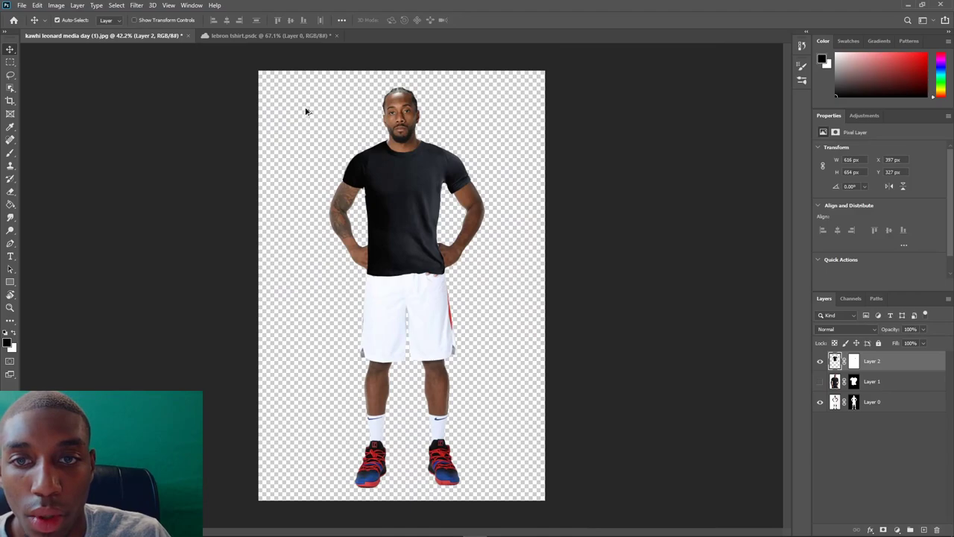
Blend the seam between the shirt body and the tattooed arm's sleeve with the Mixer Brush tool.
scroll(320, 112, up, 6)
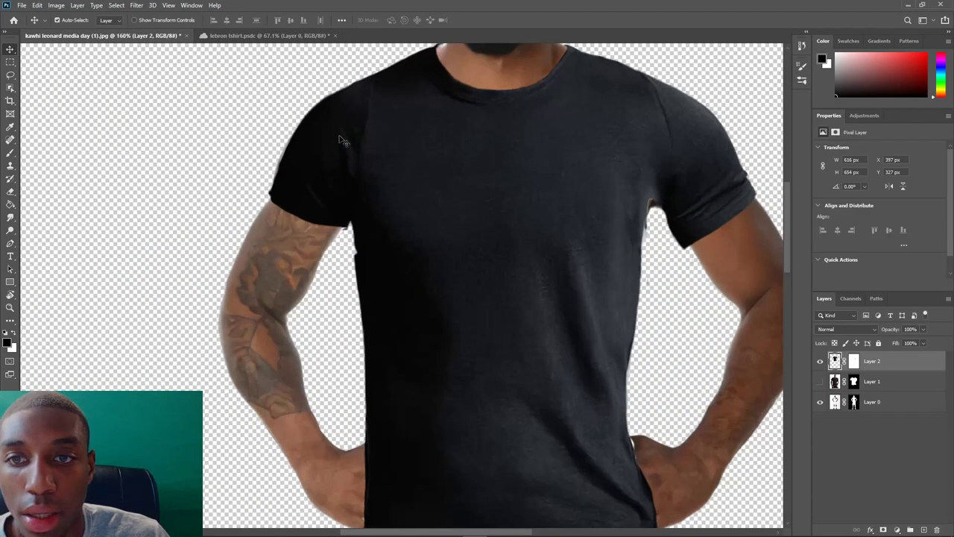
mouse_move(349, 140)
mouse_down()
mouse_move(363, 132)
mouse_move(357, 130)
mouse_up()
key(ctrl+z)
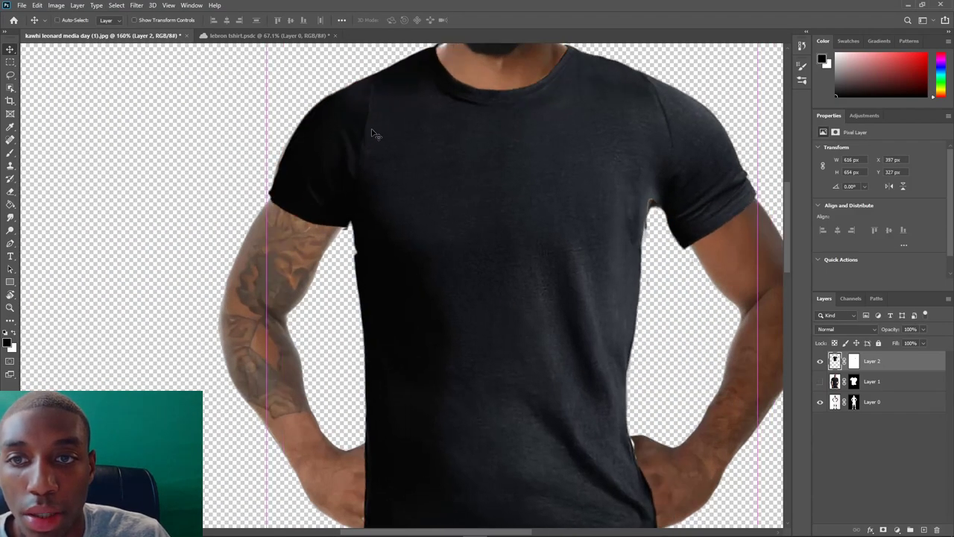
click(10, 152)
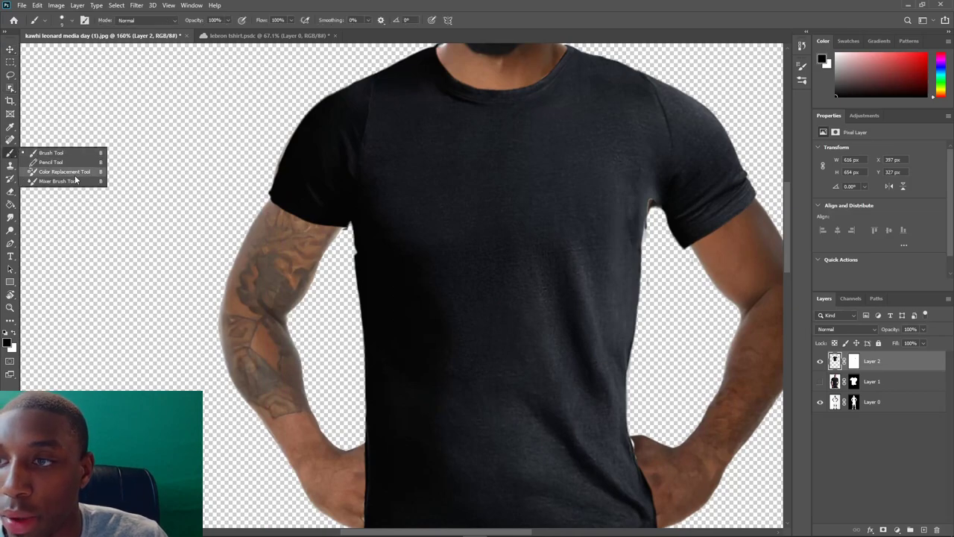
click(74, 183)
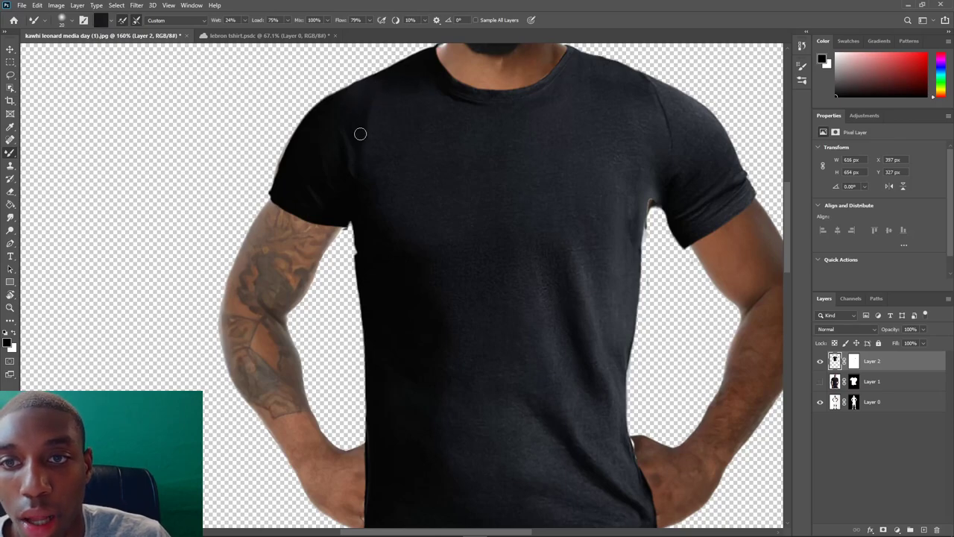
scroll(361, 141, down, 6)
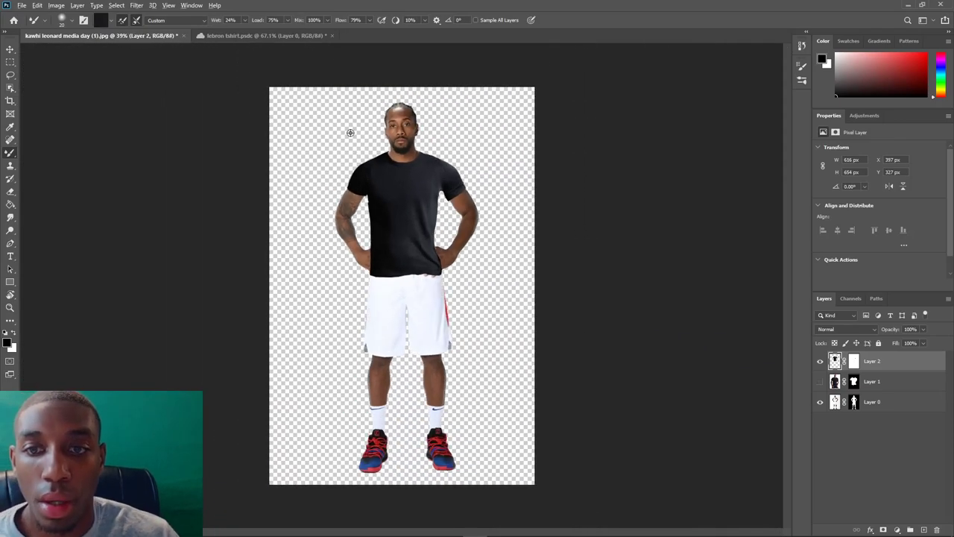
scroll(386, 204, up, 3)
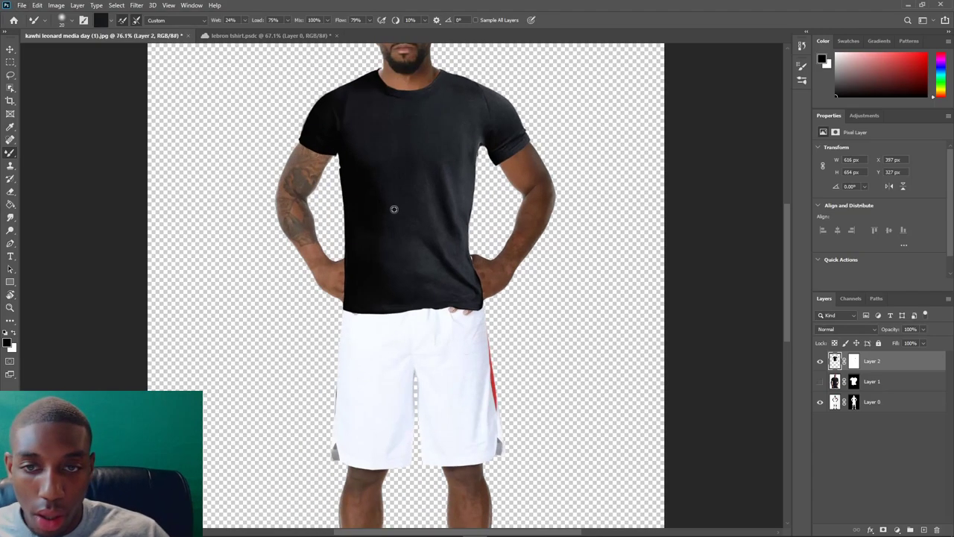
Hide and reshow the shirt layer to examine the hands beneath it.
key(v)
click(820, 361)
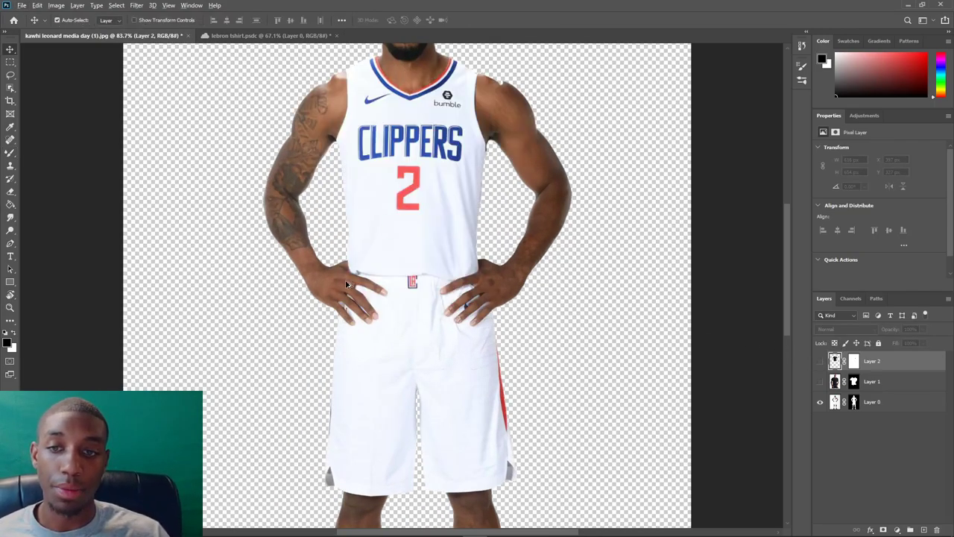
scroll(346, 283, up, 2)
click(820, 361)
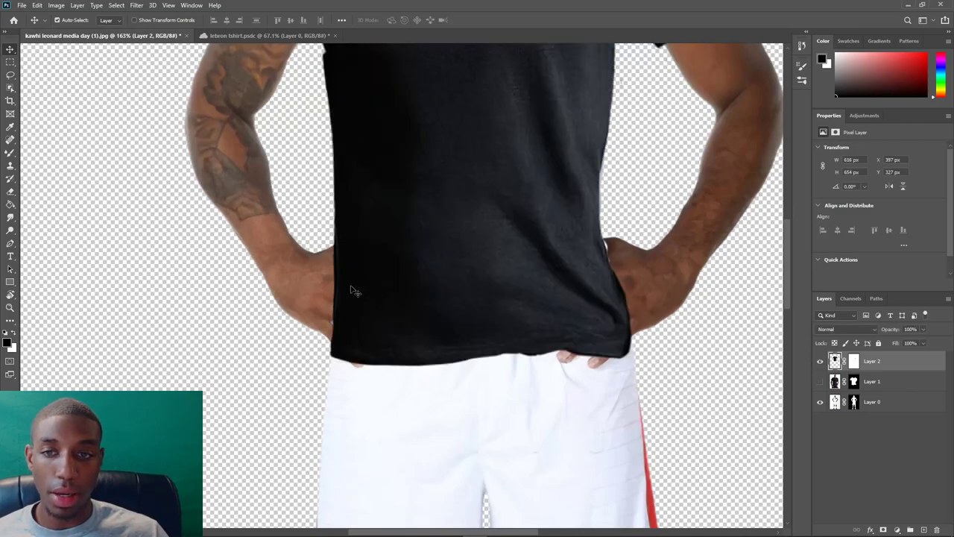
Lower the shirt layer's fill to 54% to see the hands beneath, and hide the layer.
click(922, 343)
drag(927, 355, 903, 356)
scroll(331, 263, up, 2)
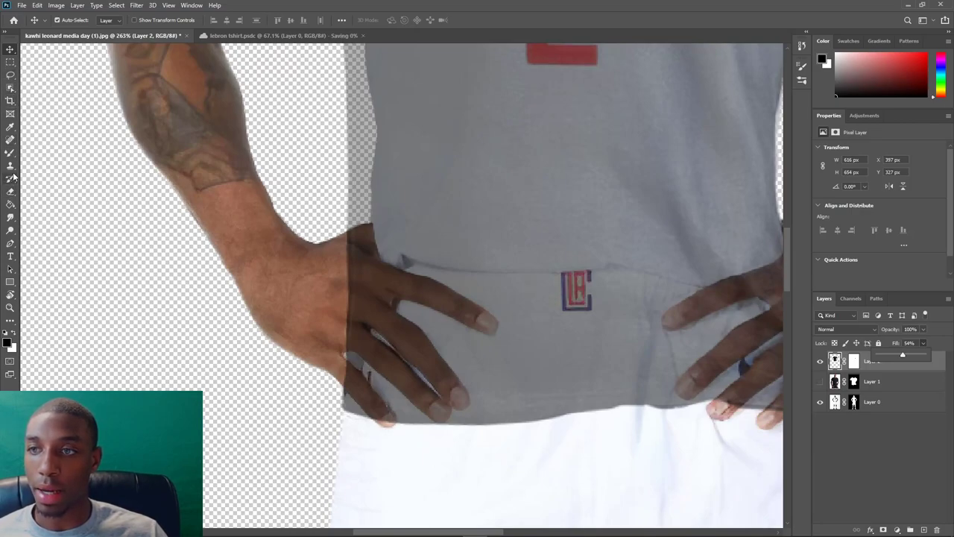
drag(393, 323, 403, 320)
key(ctrl+z)
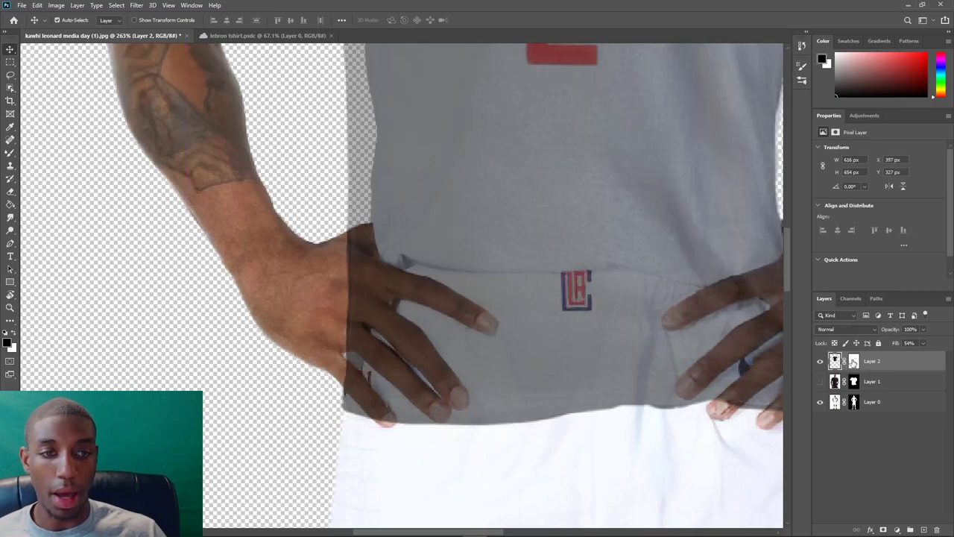
click(853, 363)
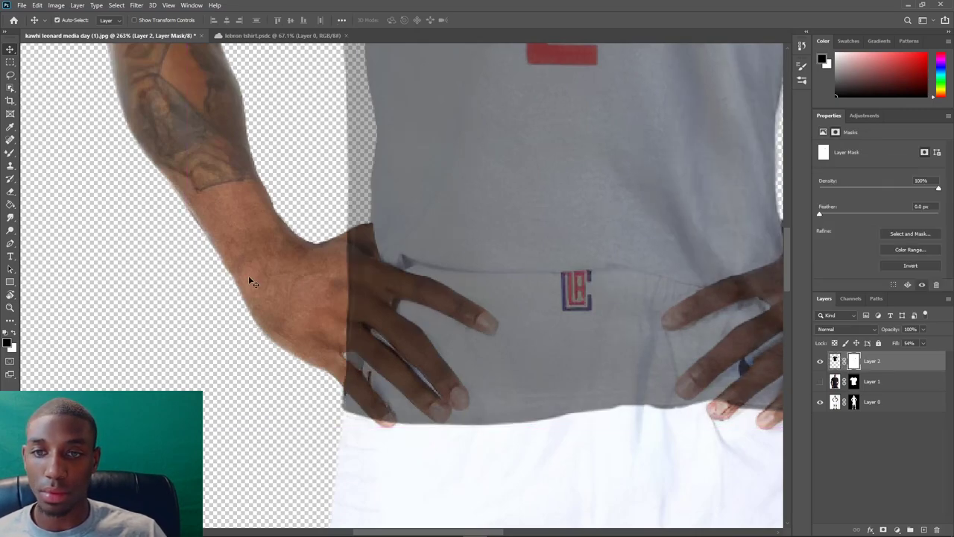
click(311, 296)
click(819, 362)
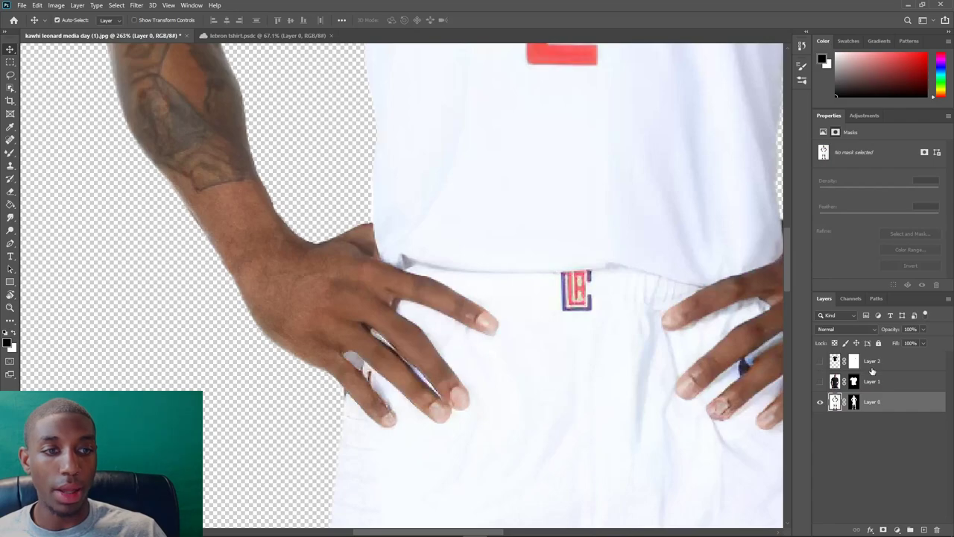
Restore the shirt layer's fill to 100% and hide the layer.
click(872, 365)
click(819, 361)
click(923, 342)
drag(921, 355, 945, 354)
click(820, 362)
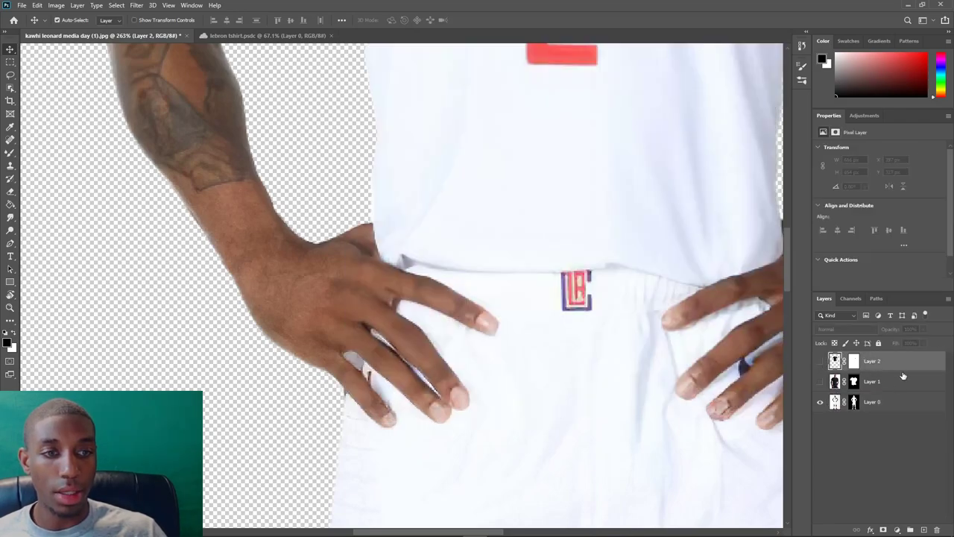
Trace both hands on the player layer with the Pen tool and combine the paths into one anti-aliased selection with 0 px feather.
click(882, 404)
click(10, 243)
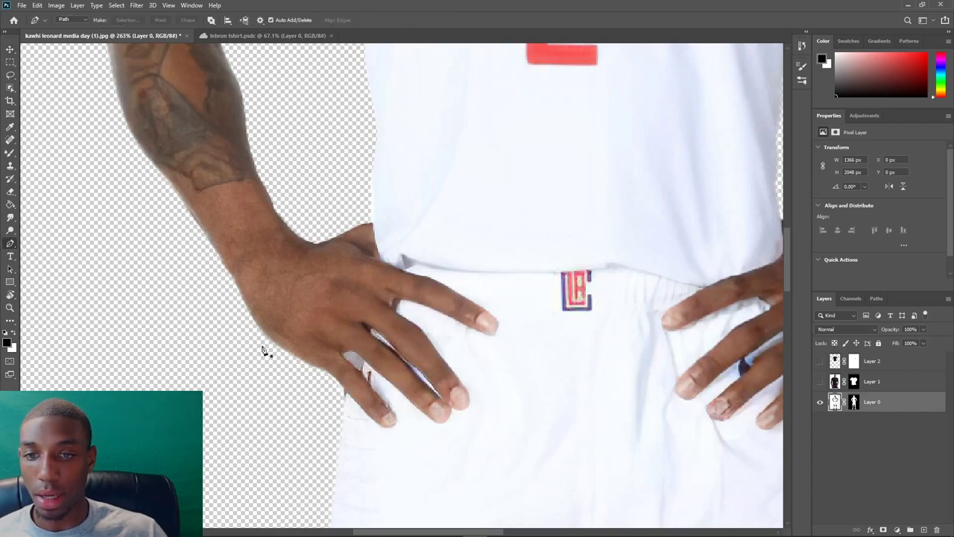
click(264, 331)
click(272, 343)
click(293, 355)
click(302, 357)
click(310, 362)
click(320, 366)
click(327, 368)
click(337, 378)
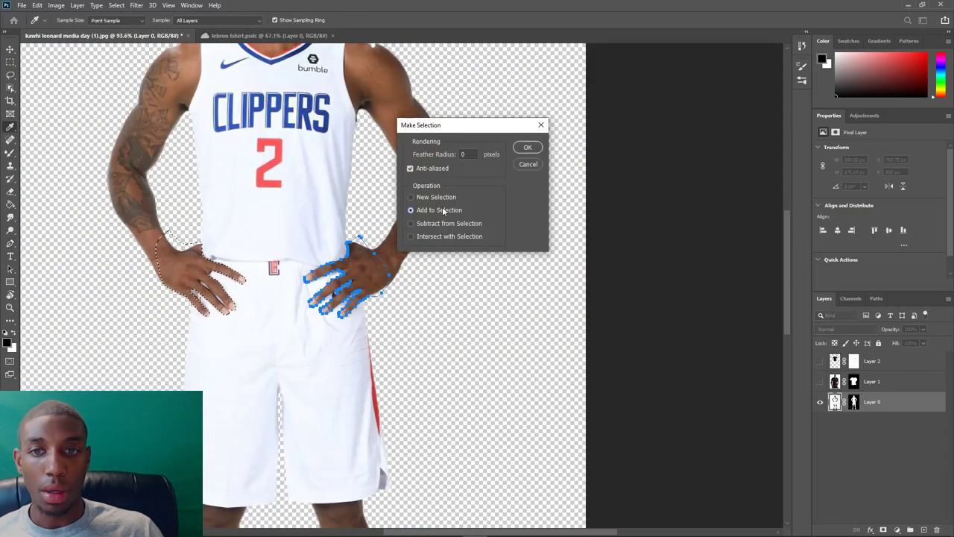
click(528, 147)
Save the selection of both hands as a new channel named "hands covering shirt" and deselect.
scroll(528, 147, down, 3)
scroll(568, 249, up, 4)
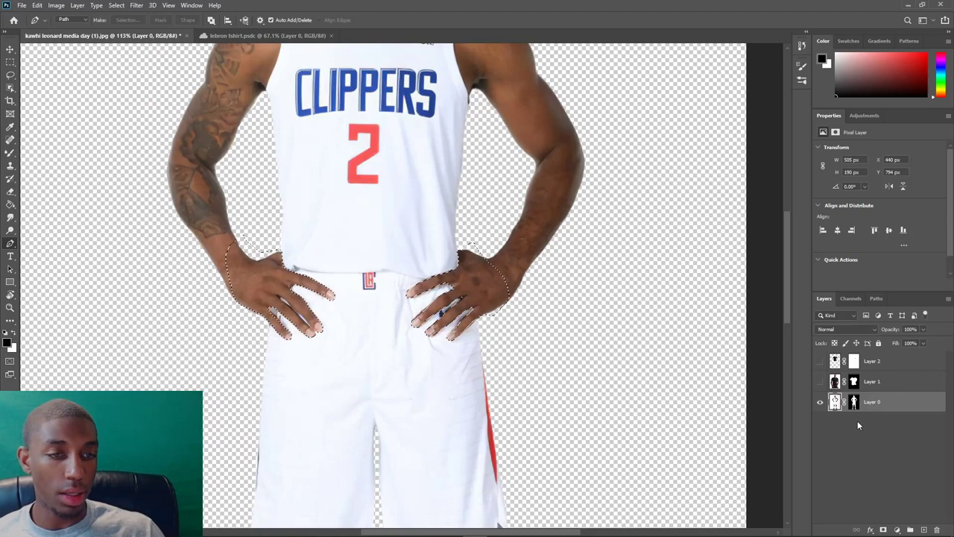
click(116, 5)
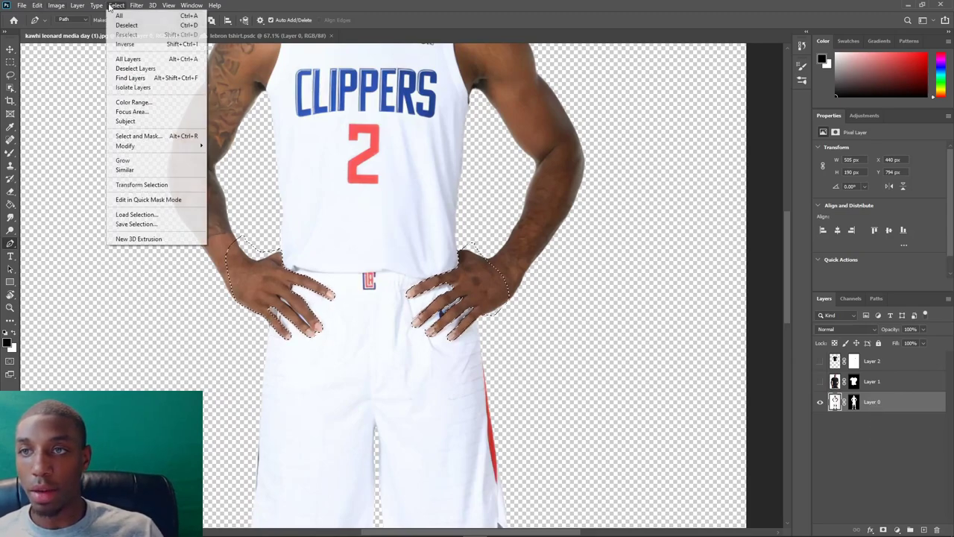
click(149, 222)
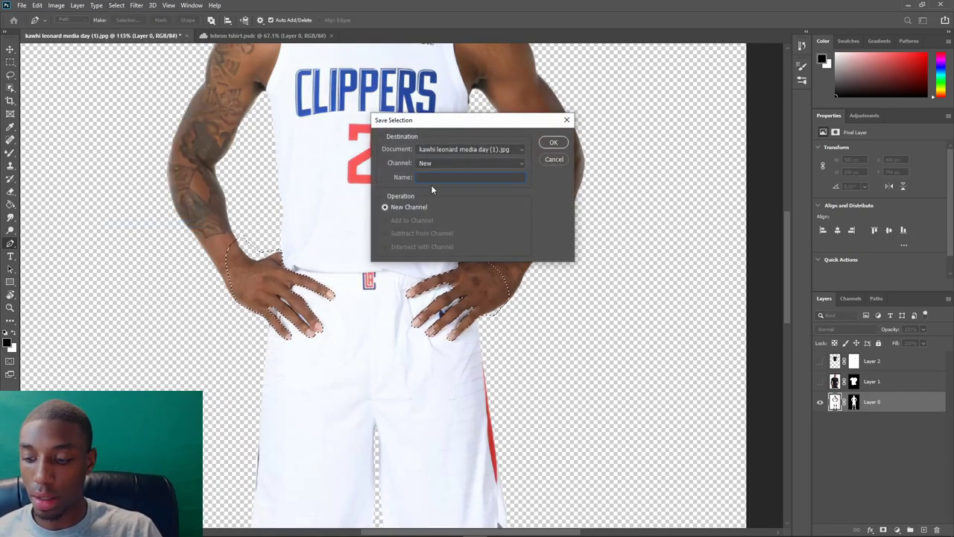
text(hands covering shirt)
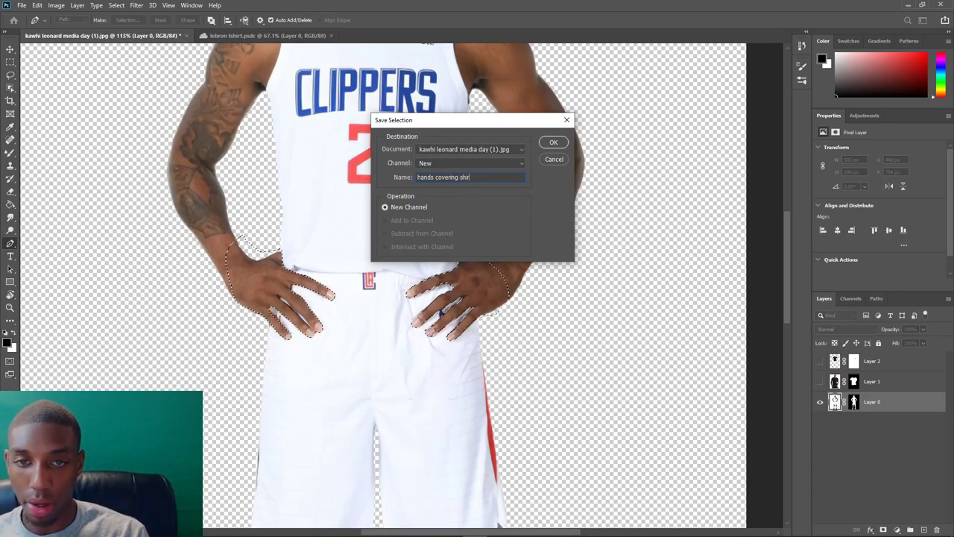
key(Return)
key(ctrl+d)
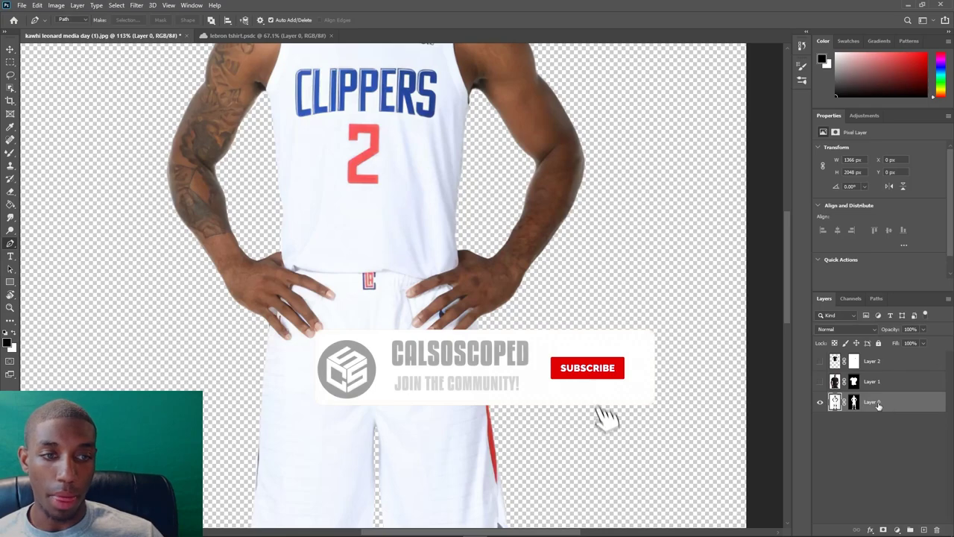
Duplicate the player layer and apply the layer mask on the copy.
key(ctrl+j)
right_click(851, 402)
click(863, 429)
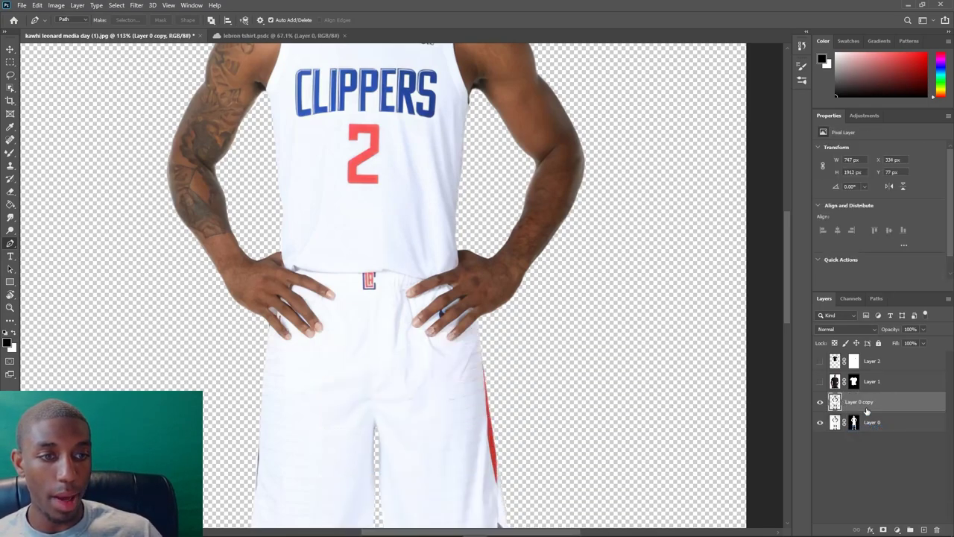
Load the saved "hands covering shirt" selection as a new selection on the duplicated player layer.
click(118, 6)
click(141, 214)
click(469, 164)
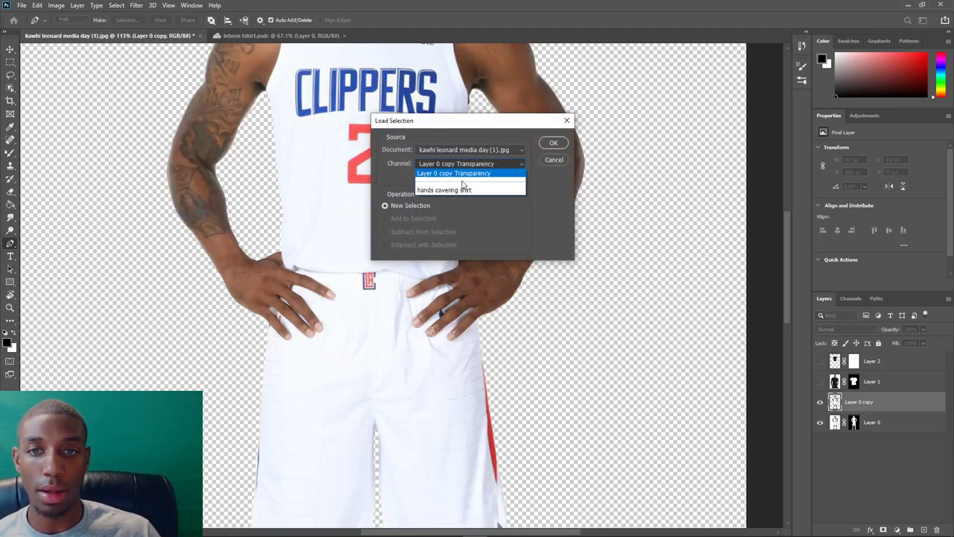
click(460, 189)
click(553, 142)
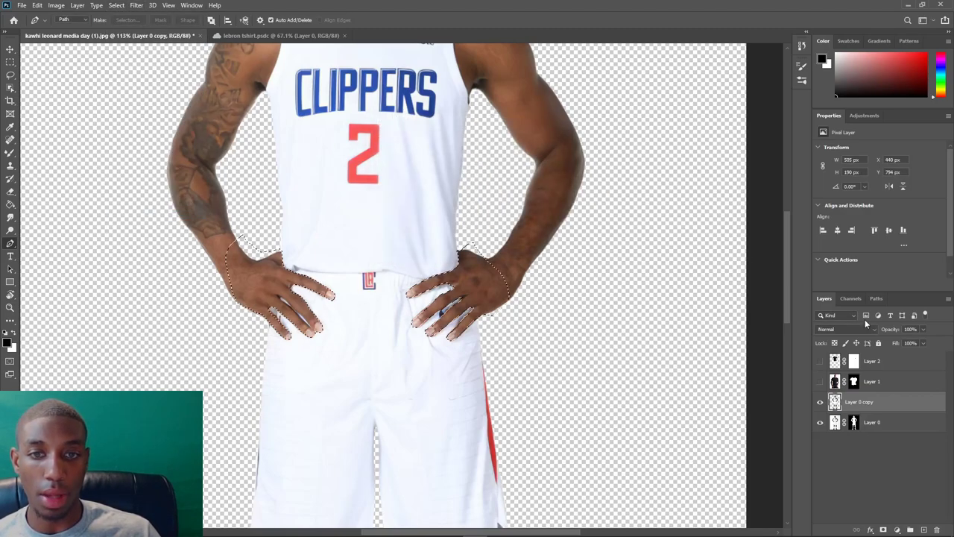
Mask the duplicated player layer to the hands selection, move it to the top of the layer stack and show the Layer 2 shirt.
click(883, 529)
drag(879, 403, 877, 358)
click(820, 381)
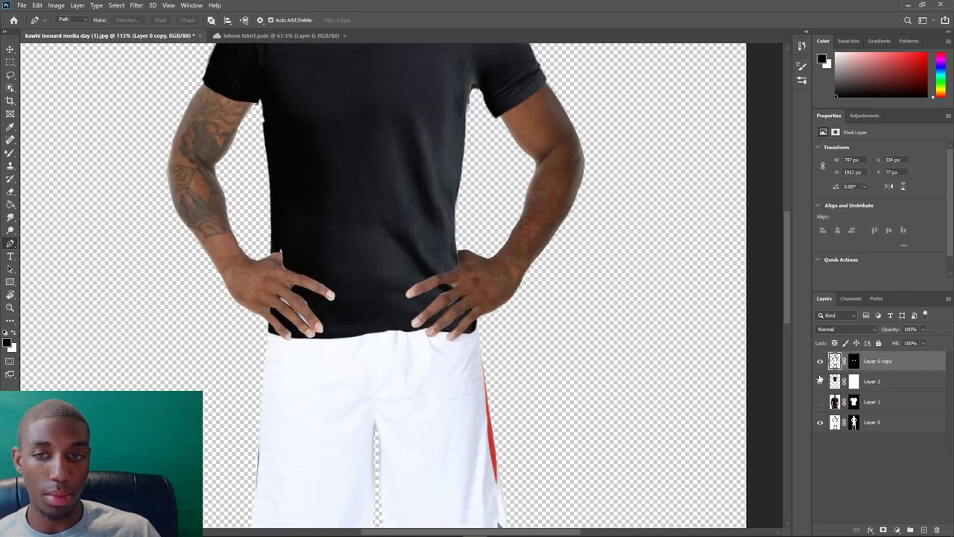
scroll(350, 253, down, 4)
scroll(300, 202, up, 3)
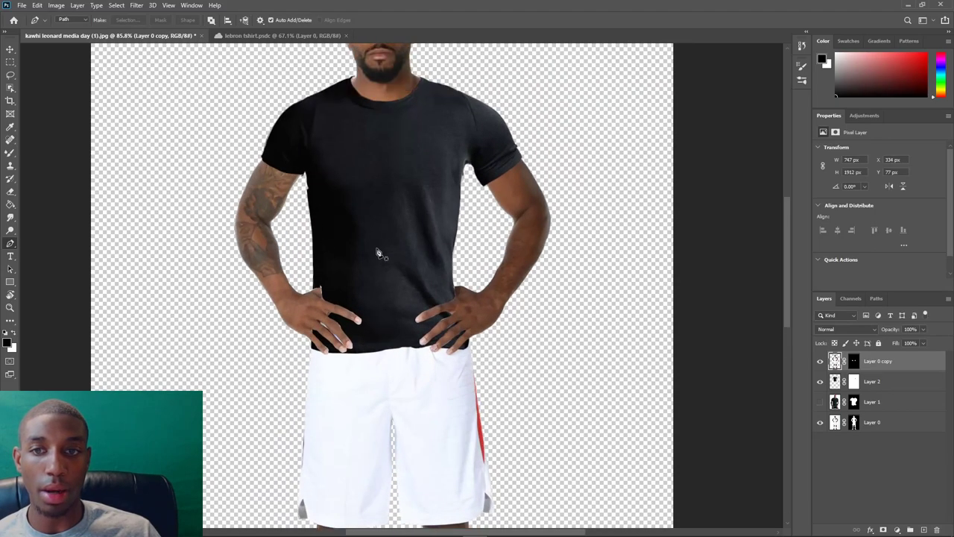
Lasso the white remnants between and around the fingers of both hands and hide them on the Layer 0 copy mask.
scroll(319, 326, up, 4)
key(v)
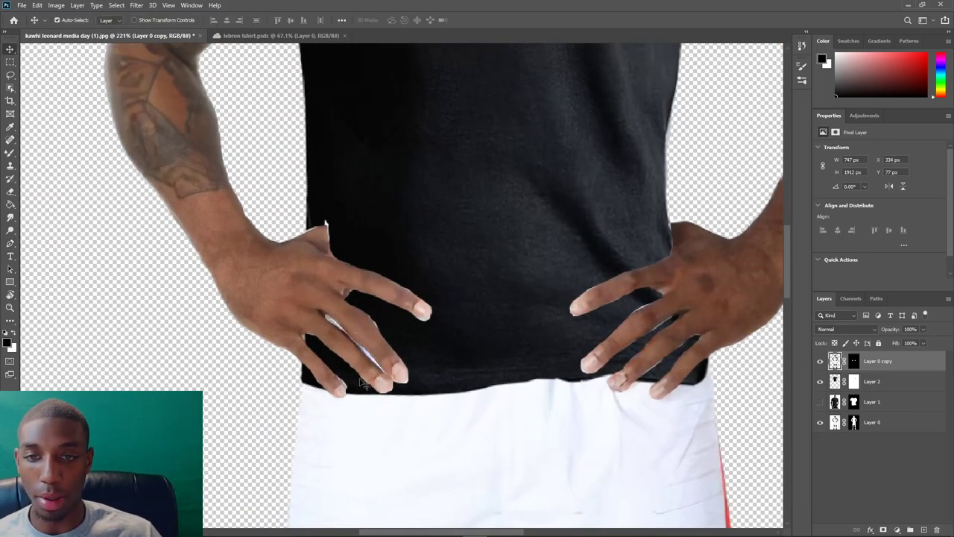
scroll(363, 383, up, 3)
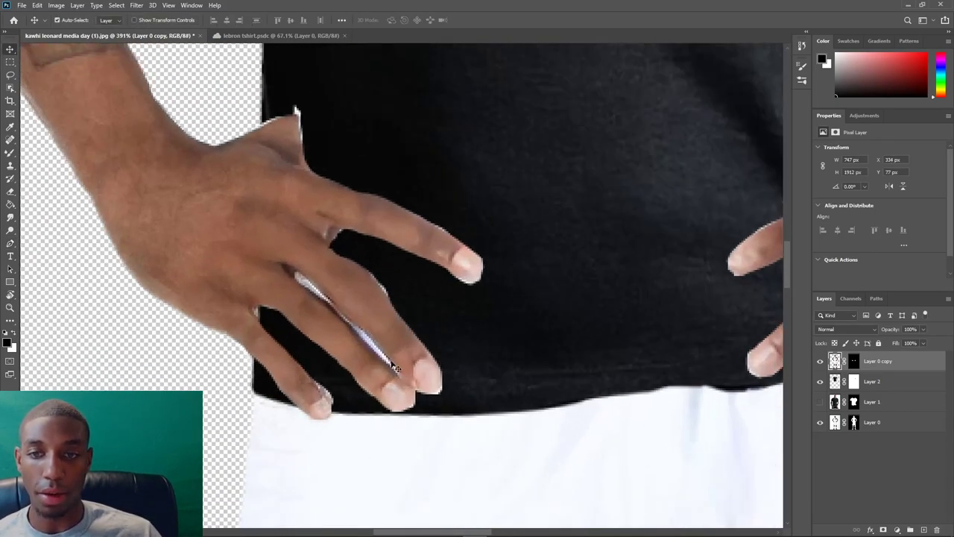
click(9, 74)
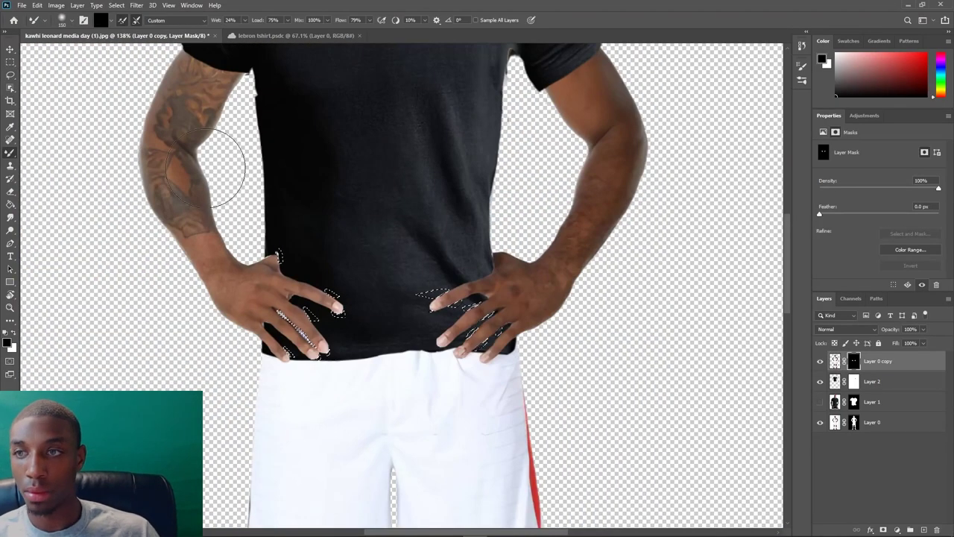
scroll(255, 219, down, 3)
scroll(323, 223, down, 3)
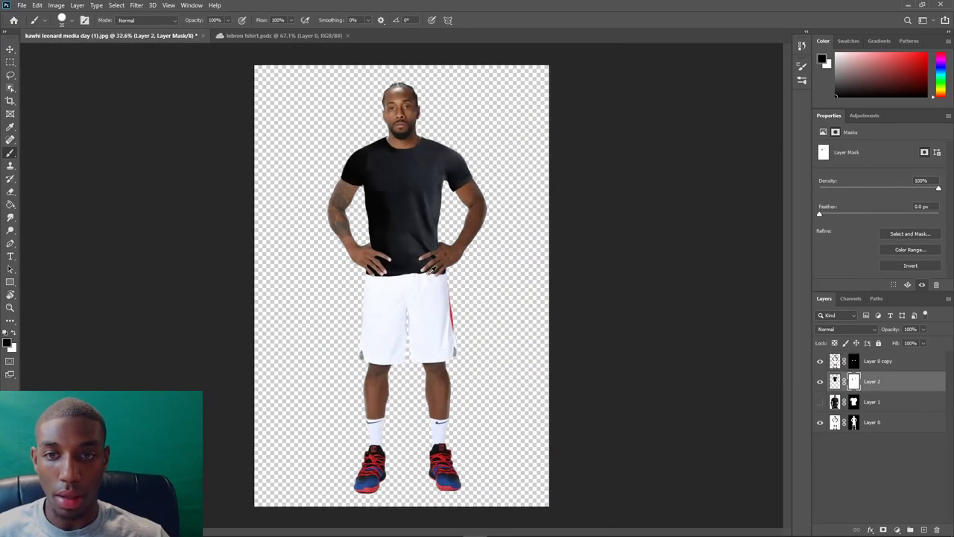
Paint with a small black brush on the Layer 0 copy mask to clean the remaining light edges between the fingers.
scroll(385, 256, up, 4)
scroll(315, 253, up, 3)
scroll(314, 252, down, 1)
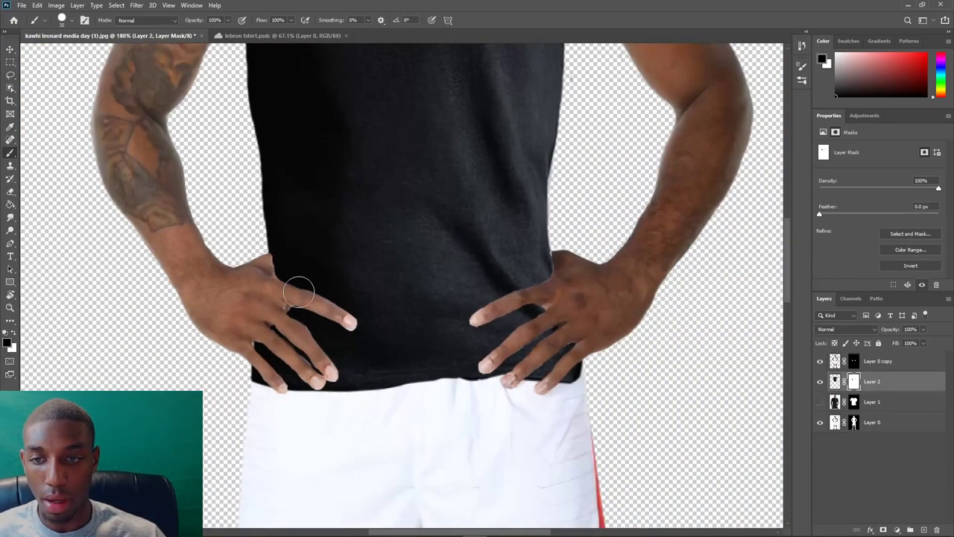
key(v)
click(314, 351)
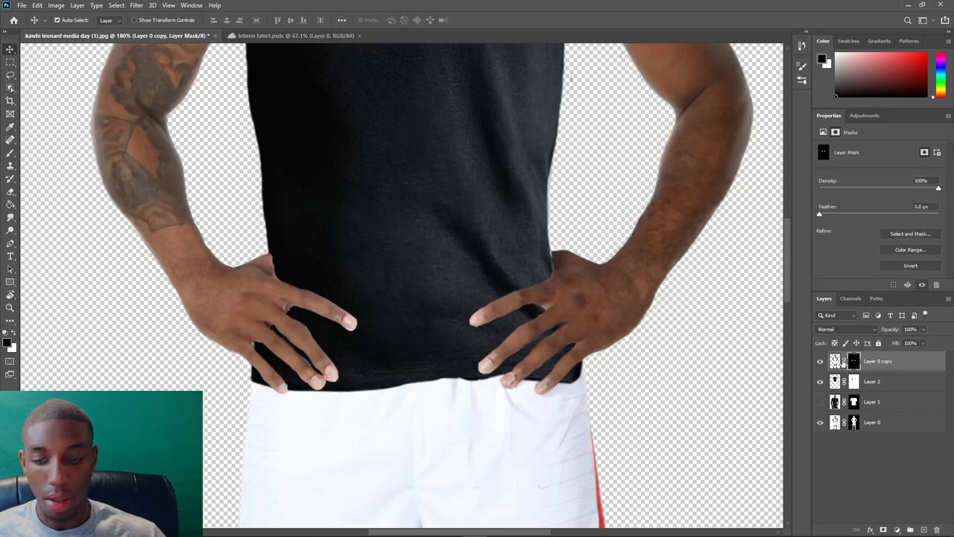
key(b)
scroll(312, 331, up, 5)
key([)
key([)
key([)
key([)
key([)
key([)
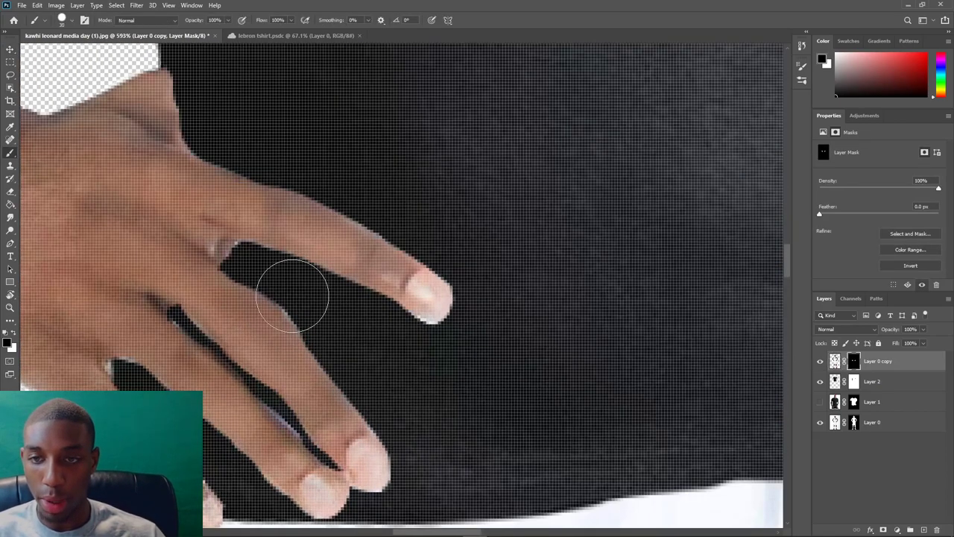
drag(276, 282, 293, 306)
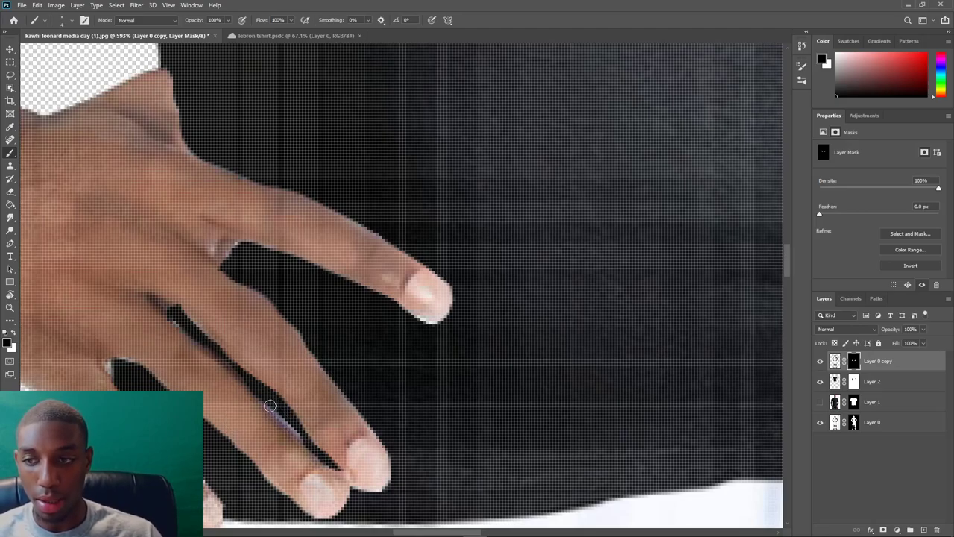
drag(277, 409, 305, 439)
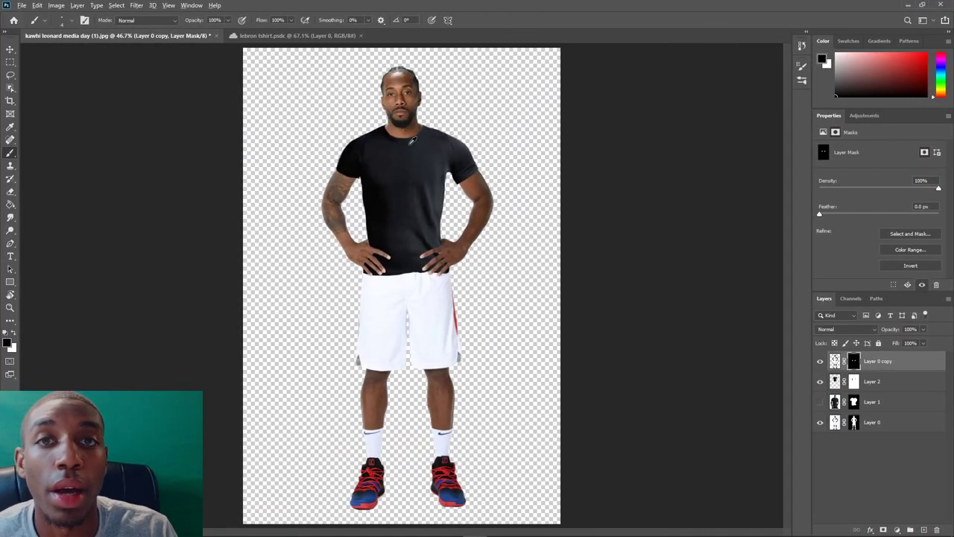
Add white, centred Comic Sans MS Bold text reading "I CAN'T BREATHE" on three lines over the shirt.
scroll(401, 298, up, 2)
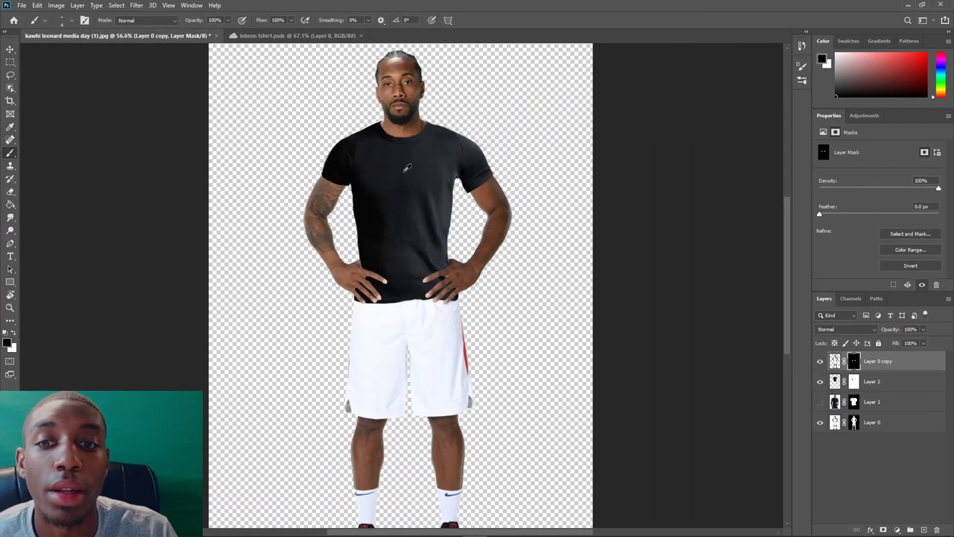
scroll(401, 298, up, 1)
scroll(442, 186, up, 2)
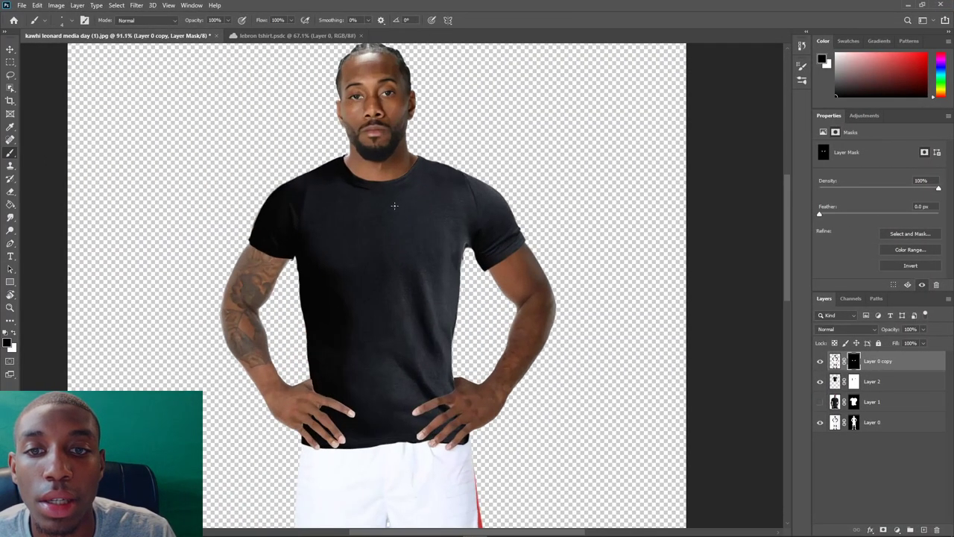
click(884, 364)
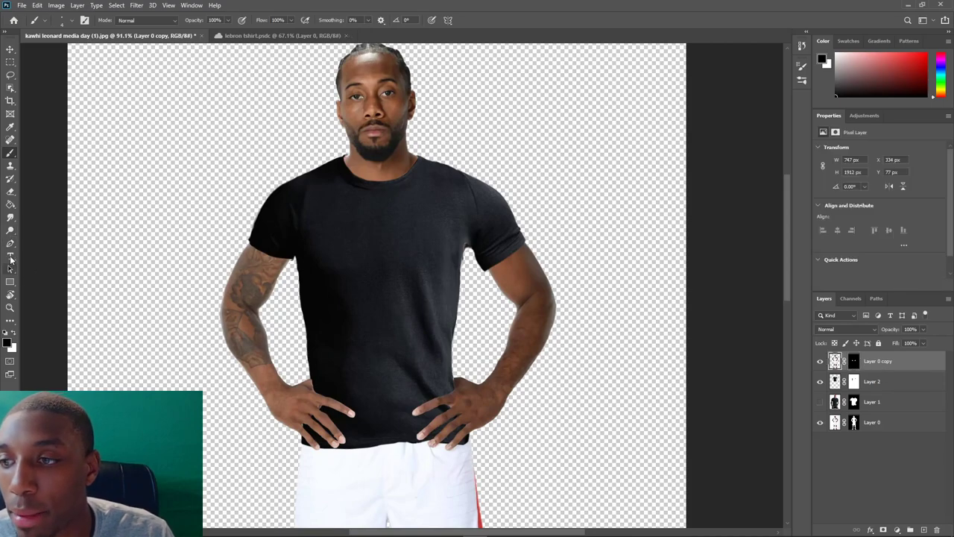
click(10, 255)
click(355, 228)
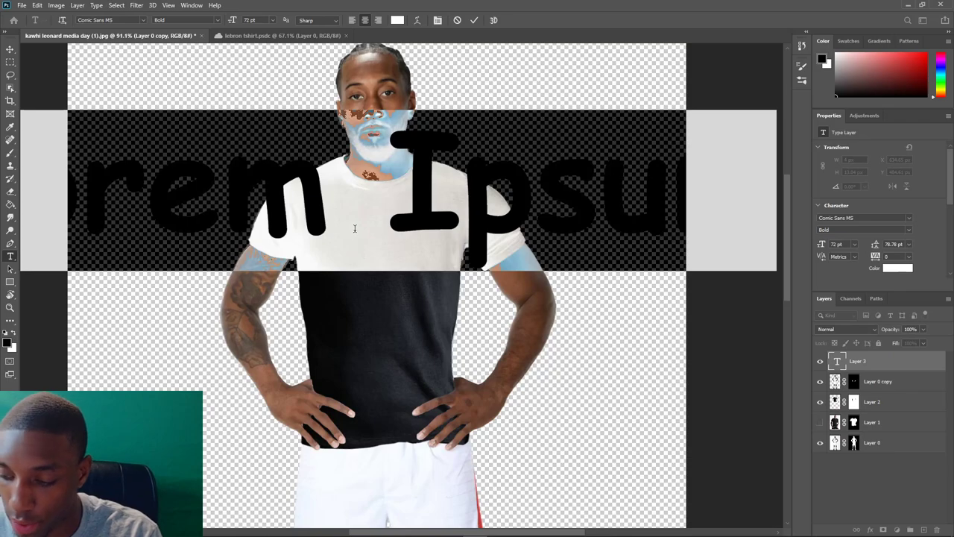
text(I)
key(Return)
text(CAN'T)
key(Return)
text(BREATHE)
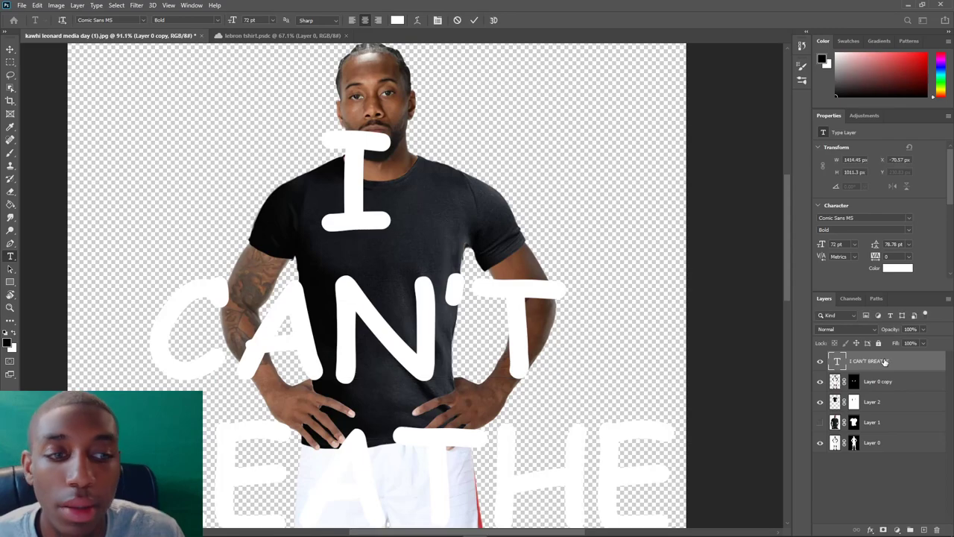
key(ctrl+Return)
Scale the "I CAN'T BREATHE" text to about 21% and centre it on the chest of the shirt.
key(ctrl+t)
drag(677, 338, 181, 336)
drag(108, 336, 375, 252)
drag(450, 251, 438, 250)
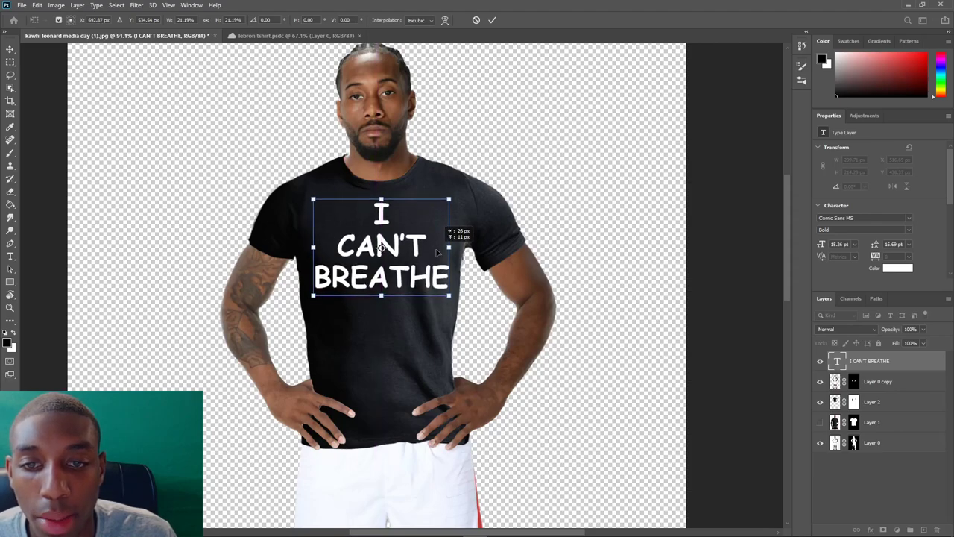
key(Return)
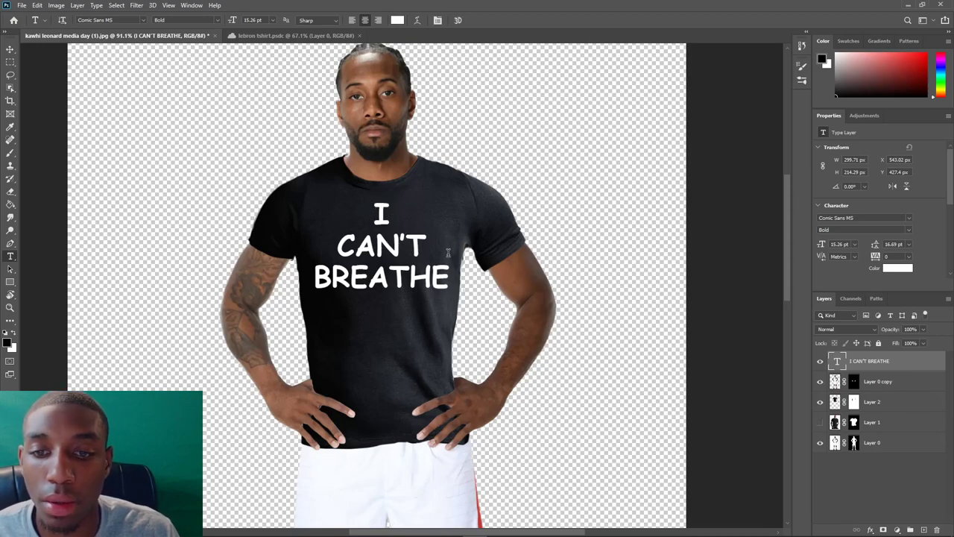
Convert the "I CAN'T BREATHE" text layer to a smart object and start a custom Warp on it.
right_click(897, 363)
click(803, 210)
key(ctrl+t)
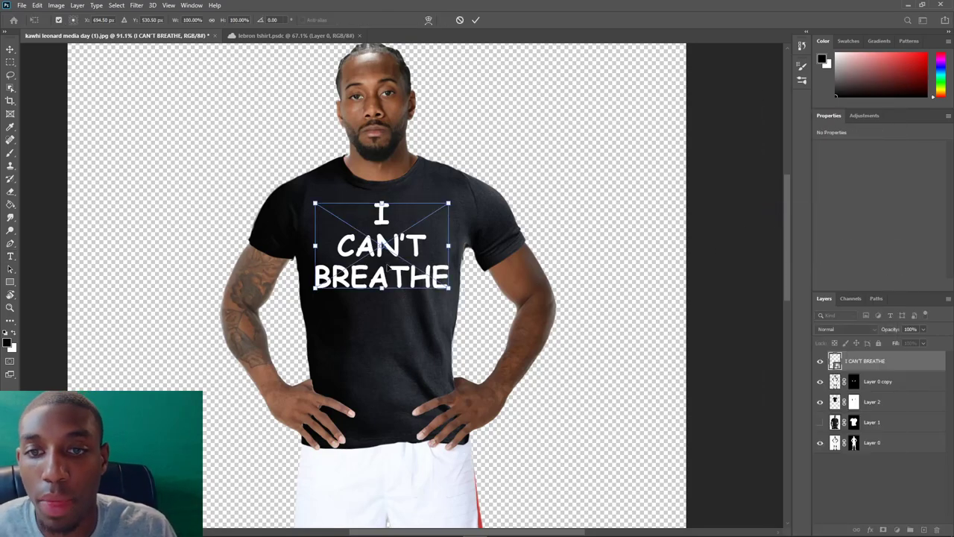
right_click(387, 264)
click(421, 372)
scroll(362, 287, up, 5)
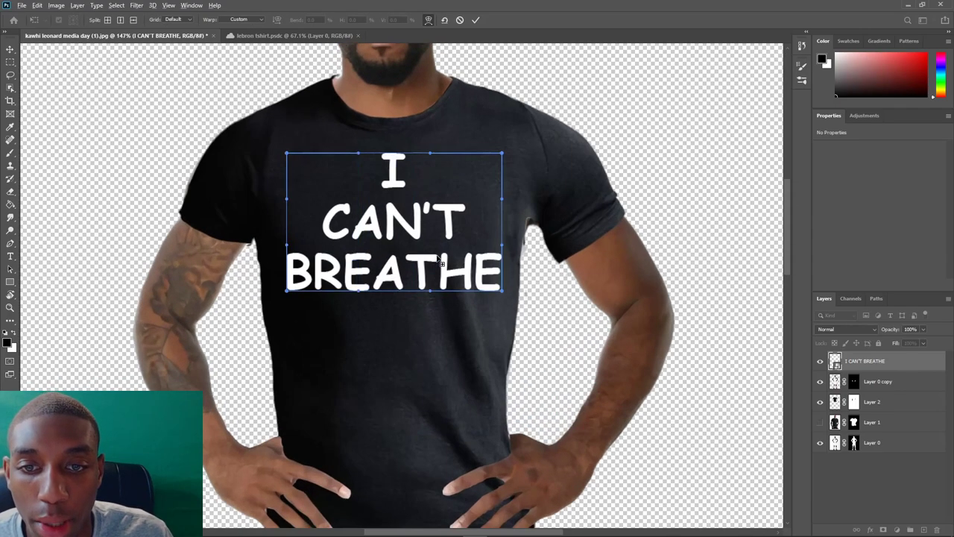
Split the warp grid through the word BREATHE and bend its lettering slightly to follow the shirt folds.
alt+click(456, 264)
alt+click(455, 278)
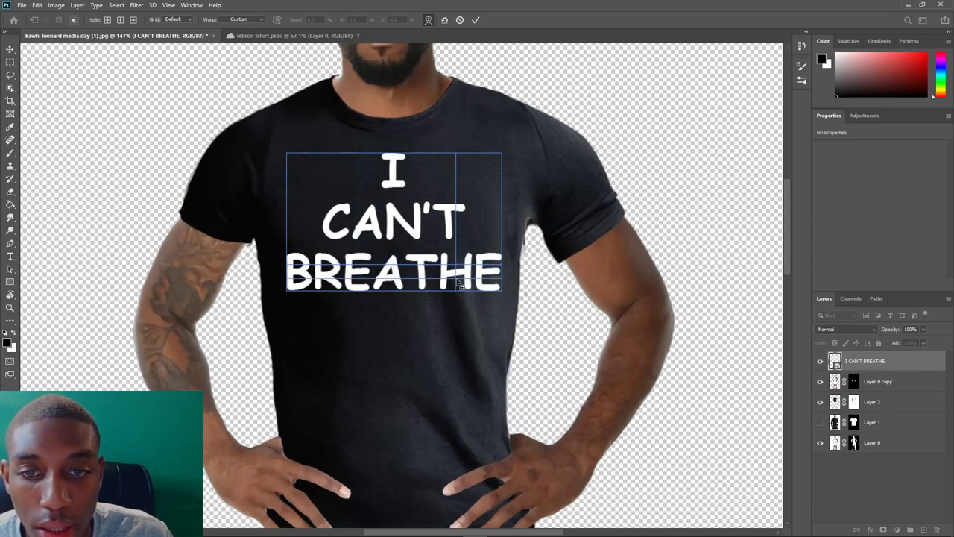
mouse_move(455, 279)
mouse_down()
mouse_move(449, 271)
mouse_move(457, 264)
mouse_up()
drag(373, 278, 452, 274)
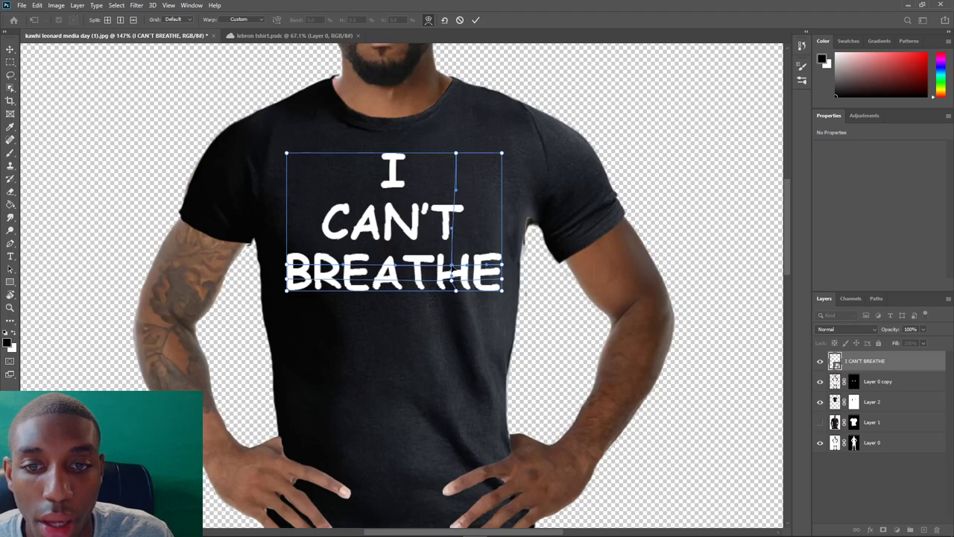
drag(455, 215, 451, 217)
Split the warp grid at the "I" and "CAN'T" lines, bend them slightly with the fabric, and apply the warp.
click(393, 179)
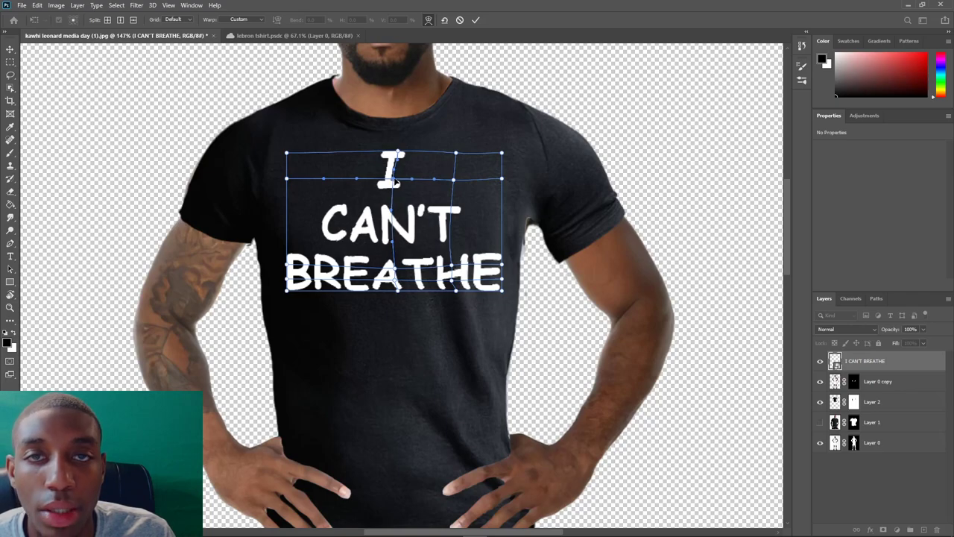
alt+click(450, 222)
drag(451, 222, 450, 225)
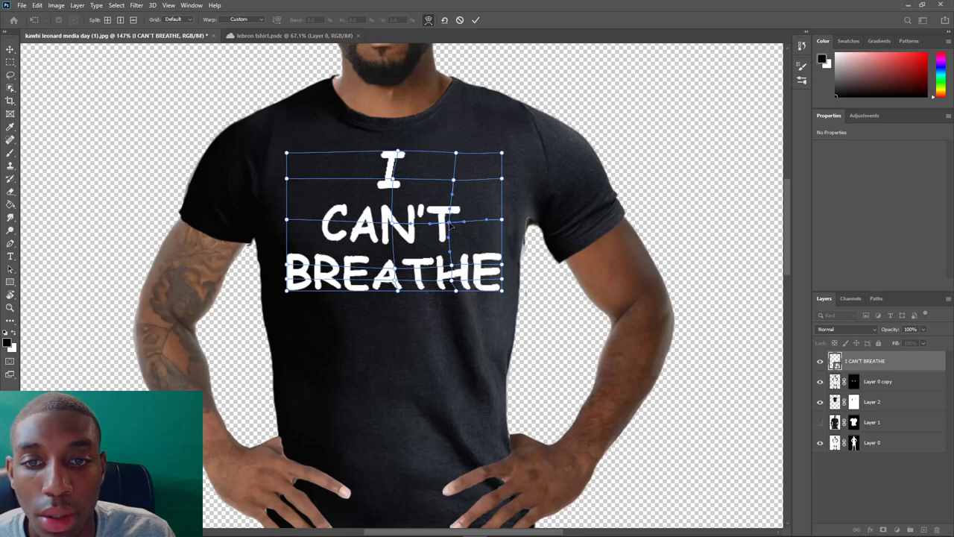
drag(333, 222, 333, 227)
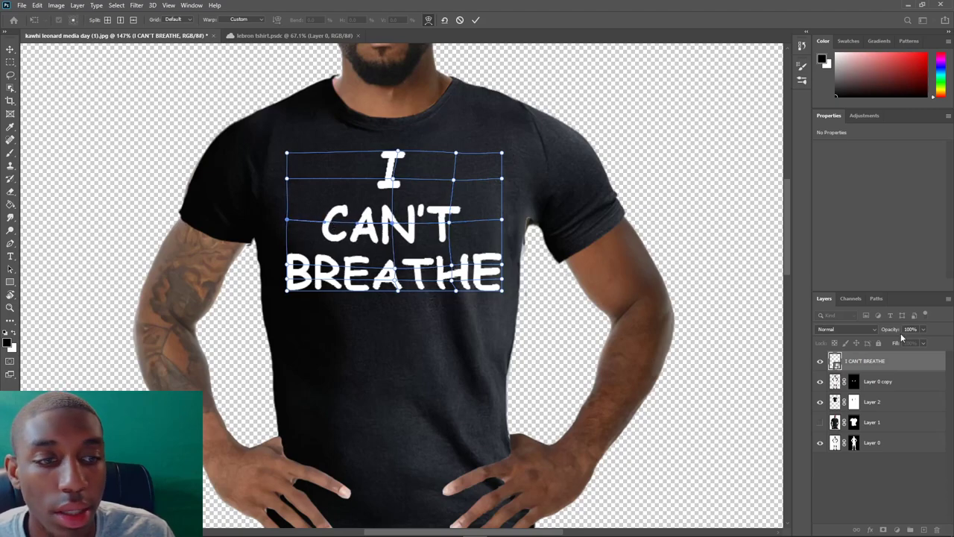
key(Return)
scroll(496, 274, down, 8)
scroll(368, 183, up, 5)
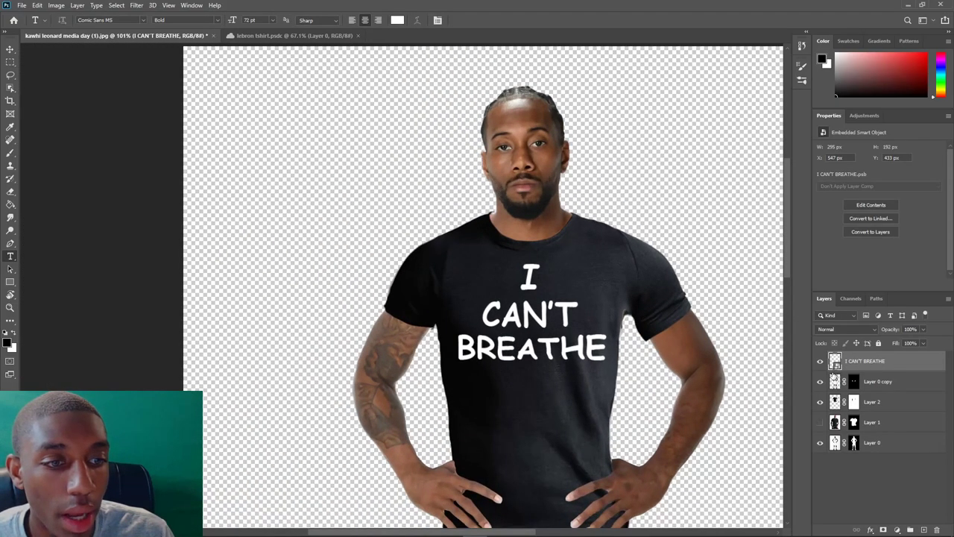
Duplicate the Layer 2 shirt and delete the layer mask on the copy.
click(859, 403)
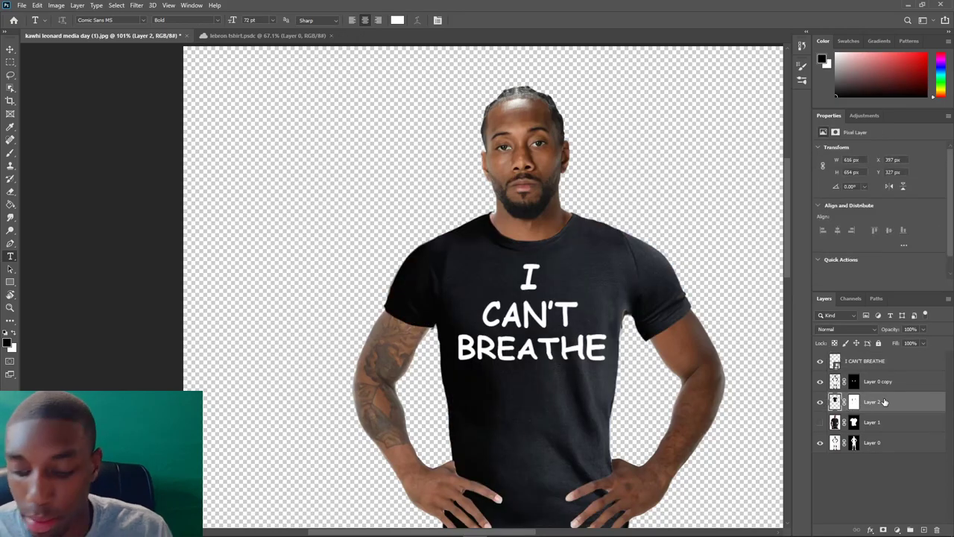
key(ctrl+j)
right_click(851, 406)
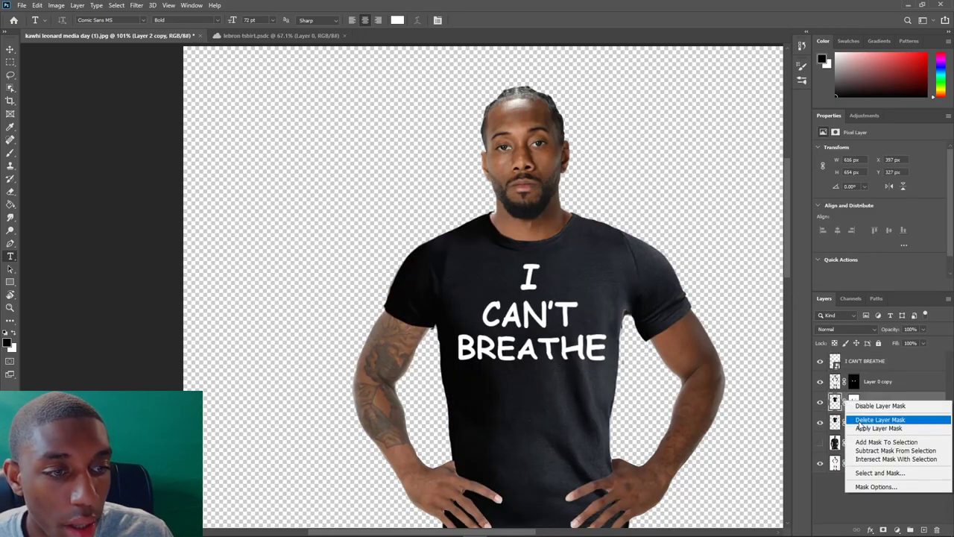
click(860, 417)
mouse_move(868, 406)
mouse_down()
mouse_move(881, 375)
mouse_move(871, 400)
mouse_up()
Load the text outline as a selection, copy that area of Layer 2 copy to a new layer, and hide the text layer.
click(872, 365)
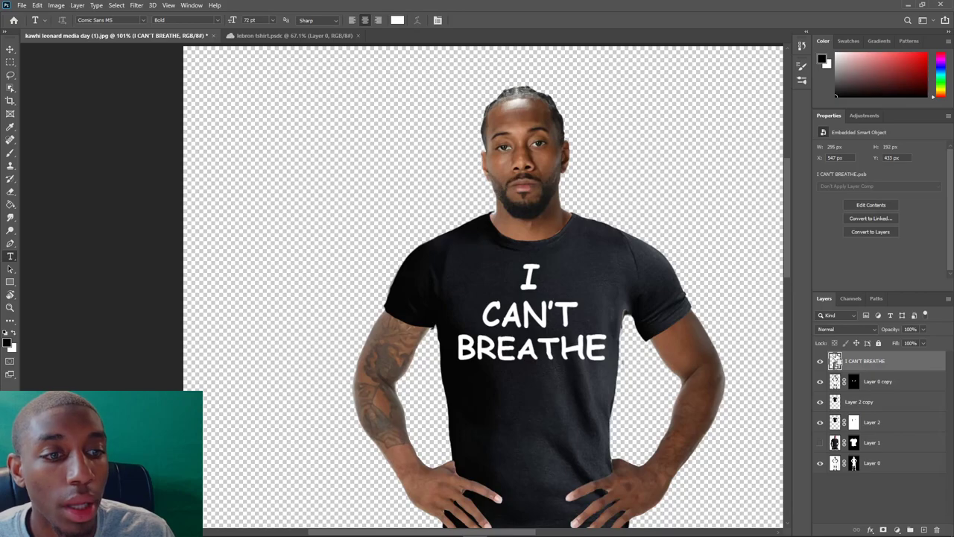
click(862, 402)
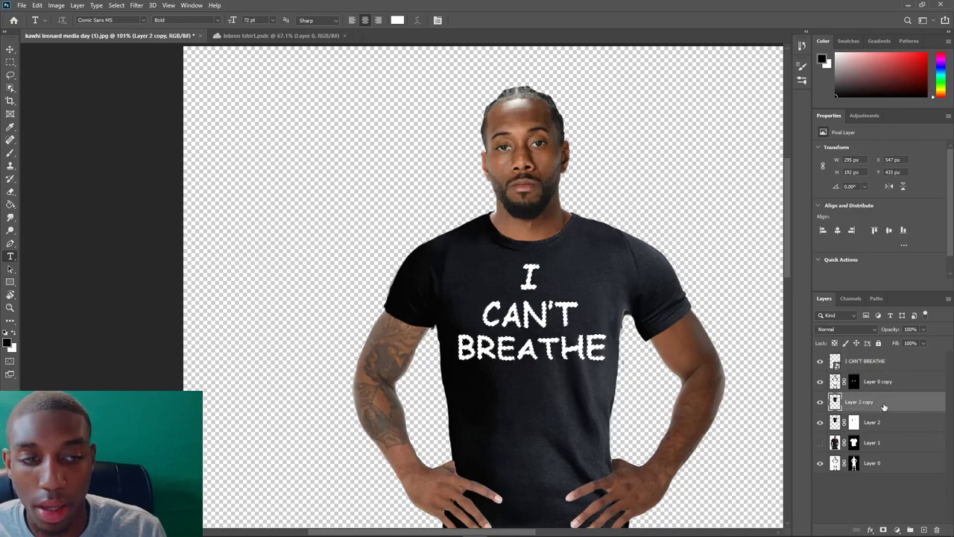
key(ctrl+shift+alt+n)
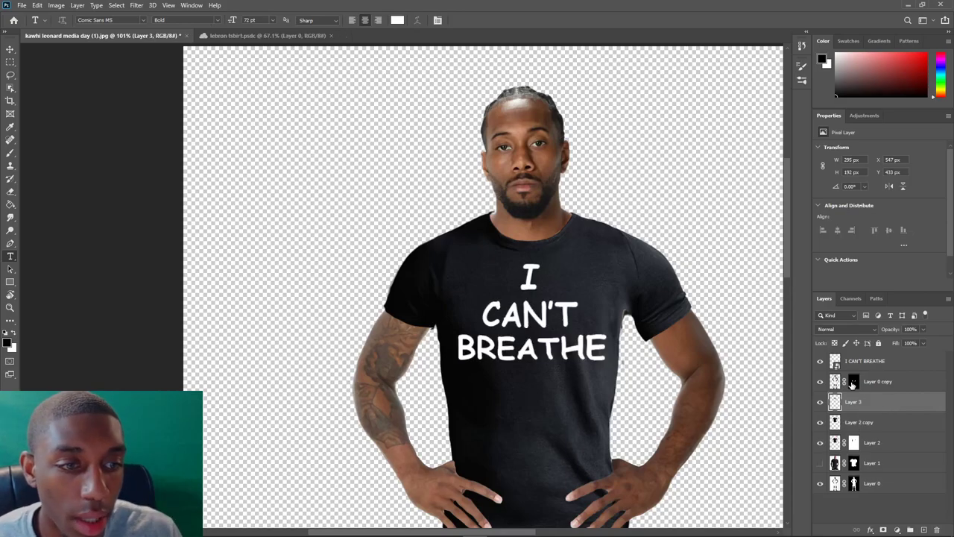
click(820, 361)
click(857, 362)
click(830, 406)
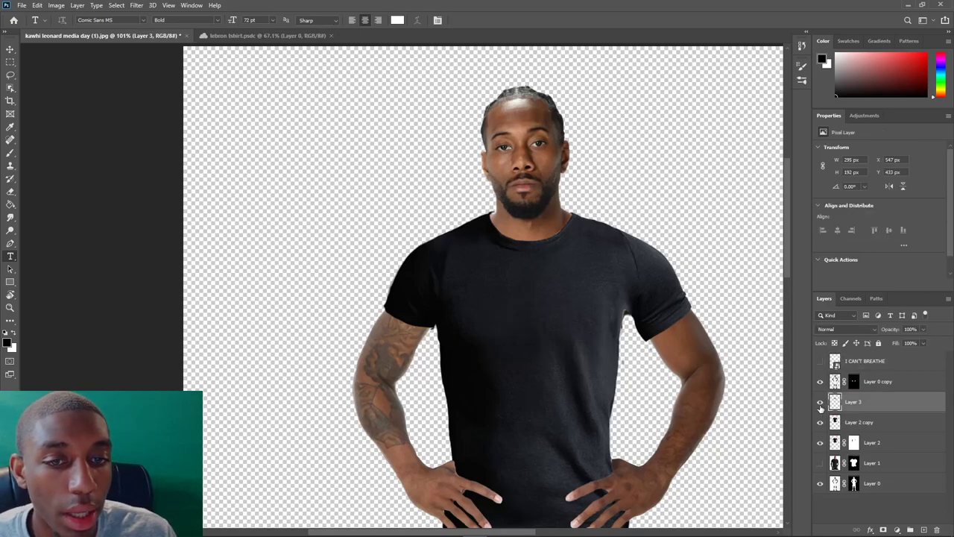
Add a Hue/Saturation adjustment layer above Layer 3 and clip it to that layer.
scroll(569, 335, up, 3)
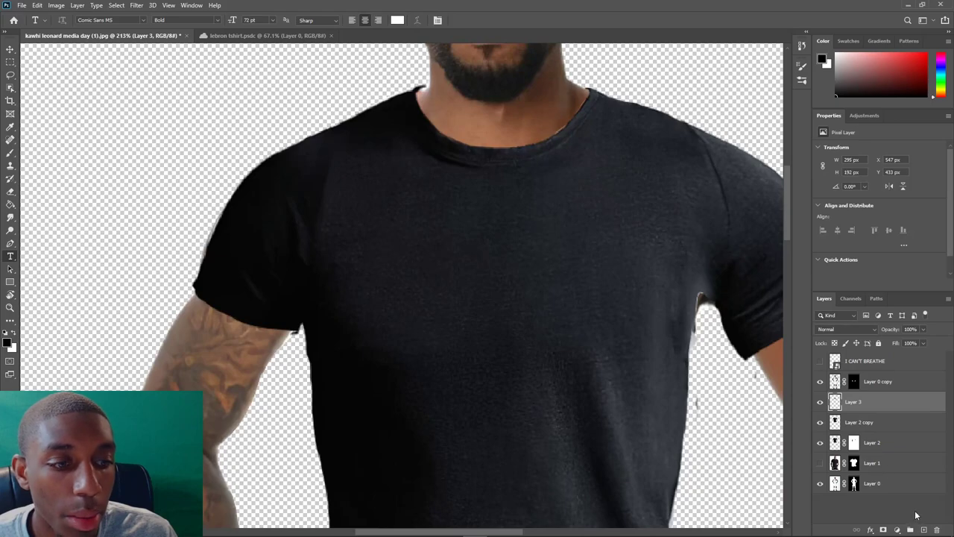
click(897, 529)
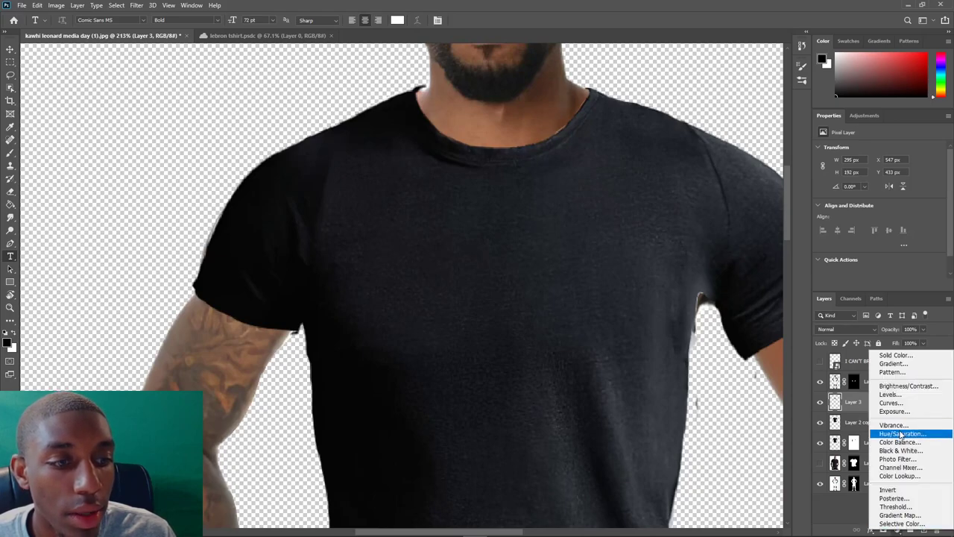
click(901, 434)
alt+click(880, 411)
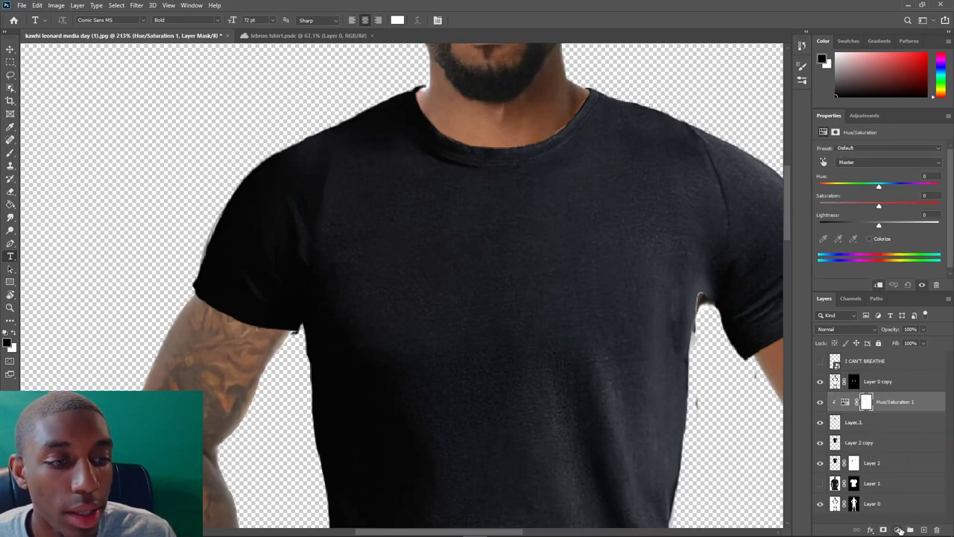
Set the Hue/Saturation adjustment's saturation to -100 and add a clipped, monochrome Channel Mixer adjustment directly above Layer 3.
drag(879, 207, 783, 214)
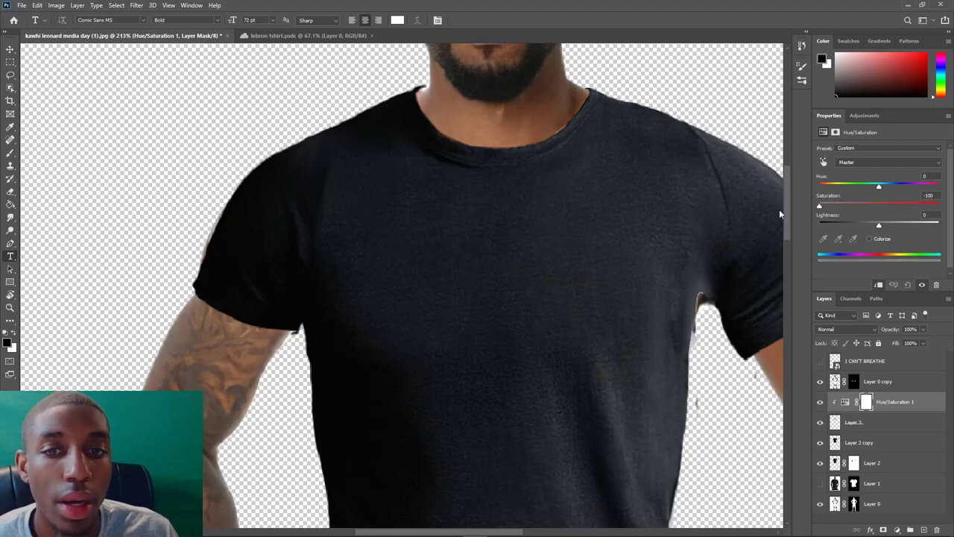
click(896, 424)
click(897, 529)
click(892, 465)
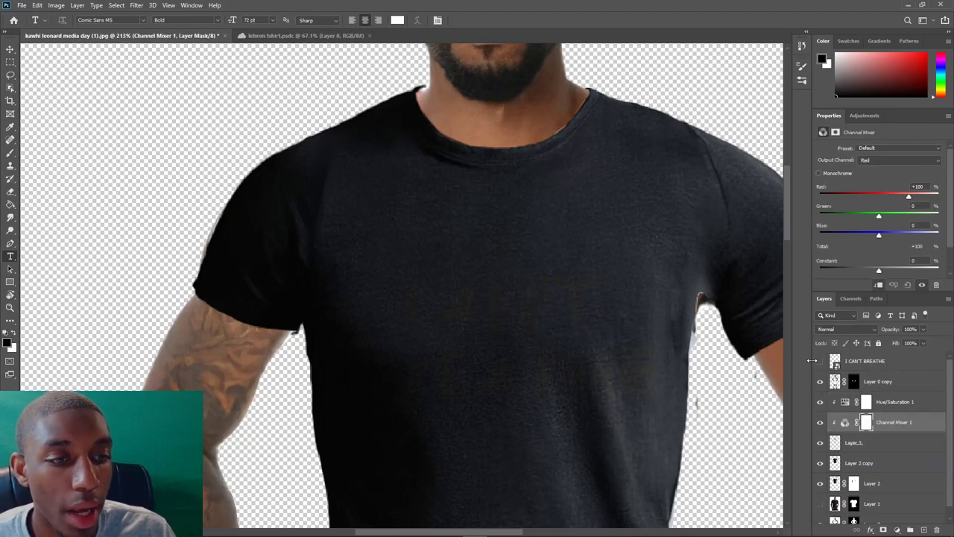
click(819, 173)
Brighten the lettering in the Channel Mixer by setting red to +185%, blue to +183% and constant to +57%.
scroll(895, 245, down, 1)
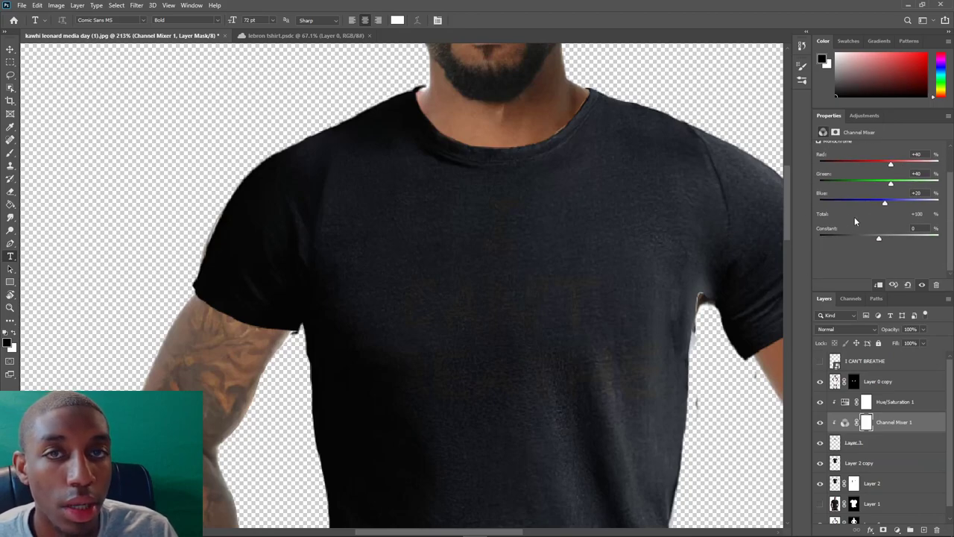
drag(889, 165, 934, 165)
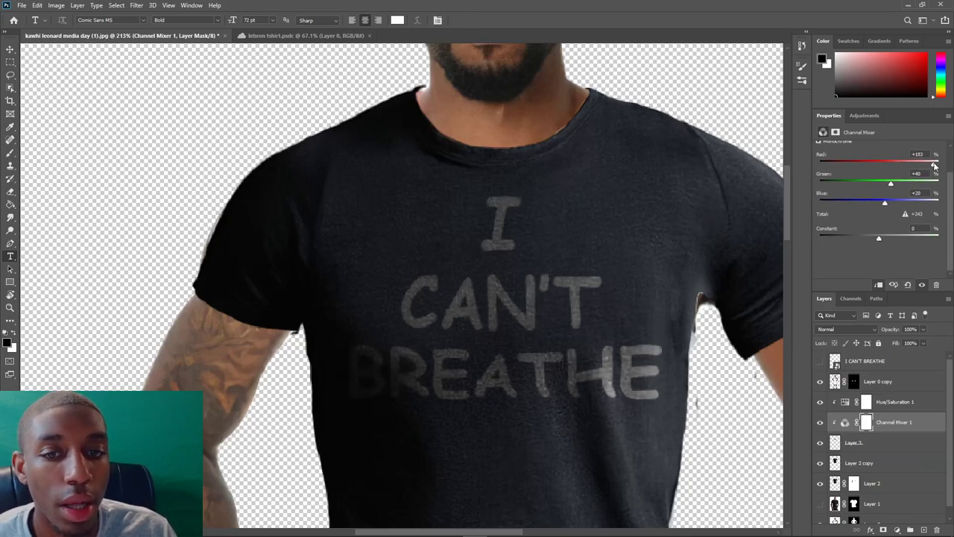
drag(884, 203, 934, 204)
drag(878, 238, 896, 239)
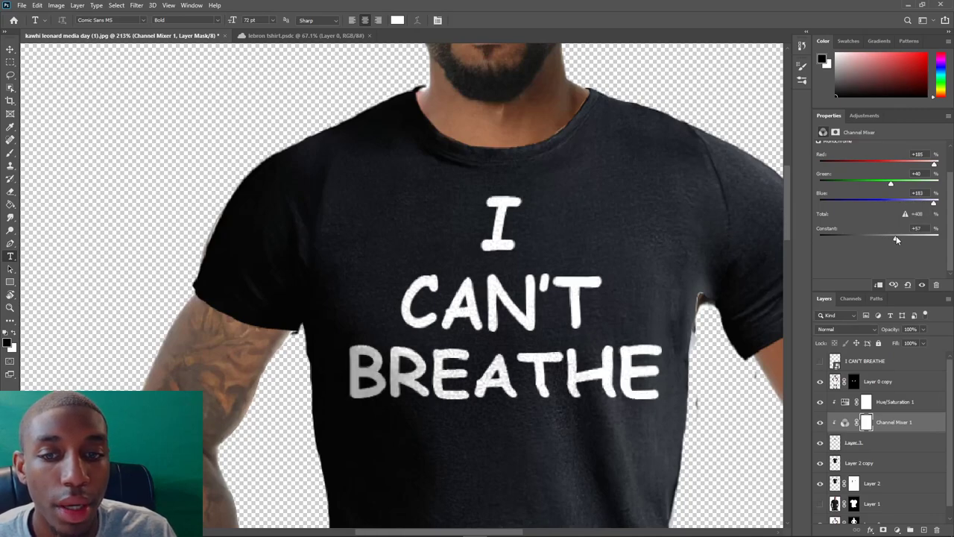
drag(894, 239, 896, 238)
scroll(629, 240, down, 8)
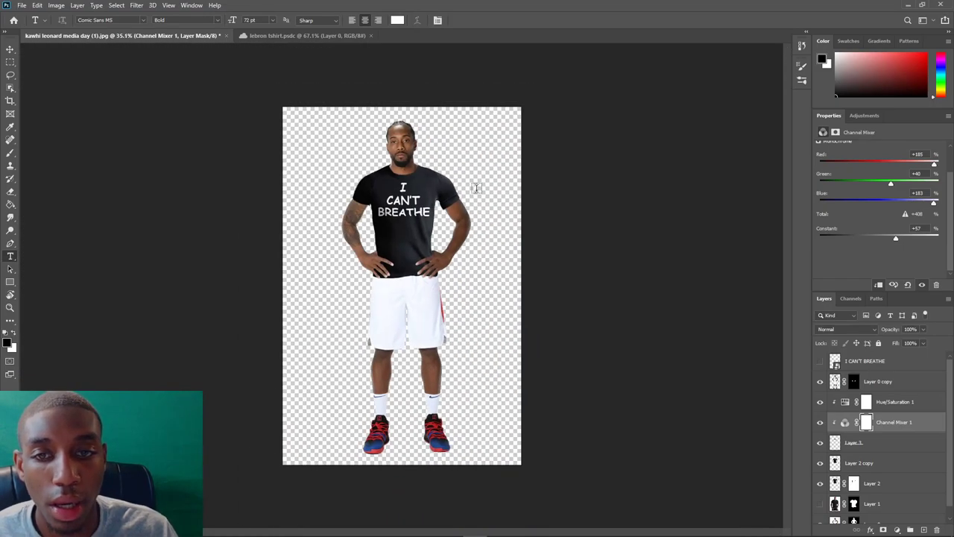
scroll(362, 151, up, 4)
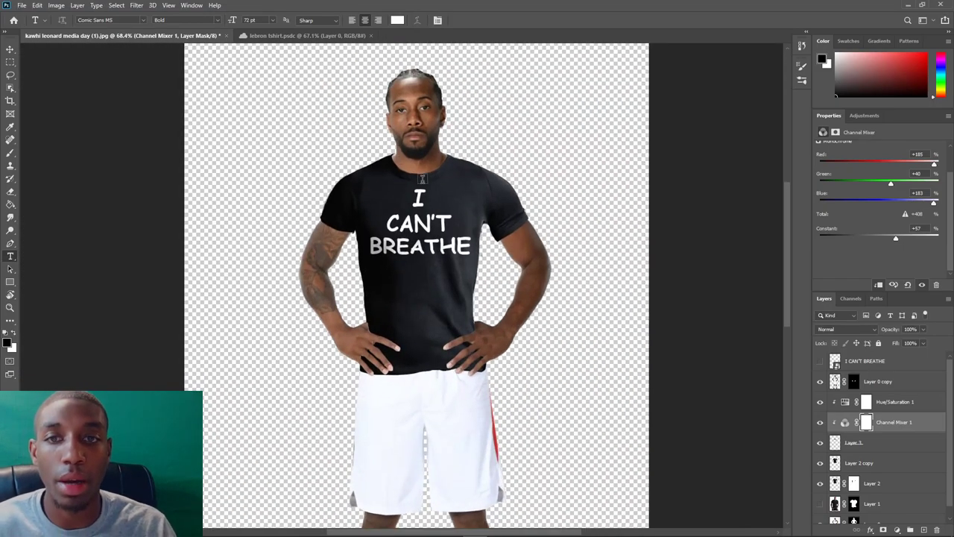
scroll(424, 180, down, 6)
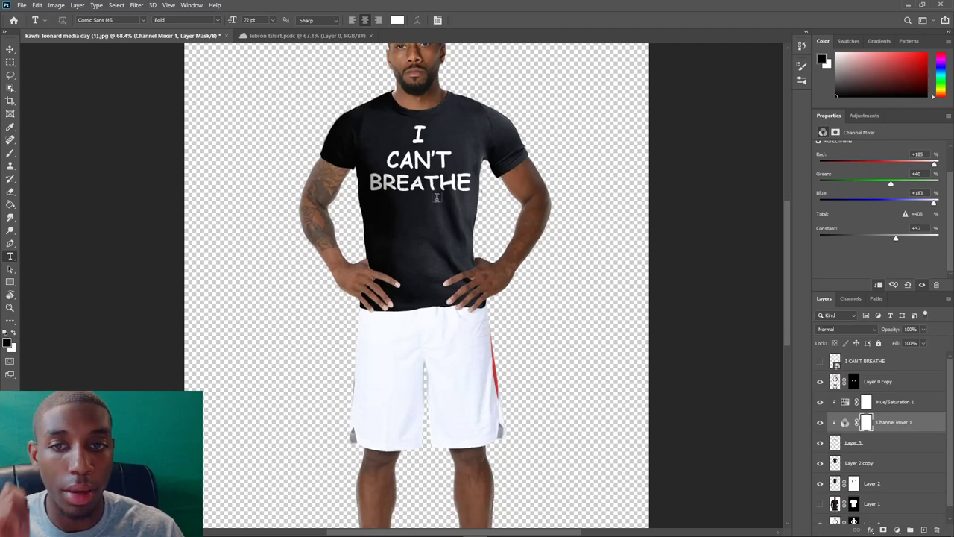
scroll(425, 183, down, 4)
scroll(438, 178, up, 2)
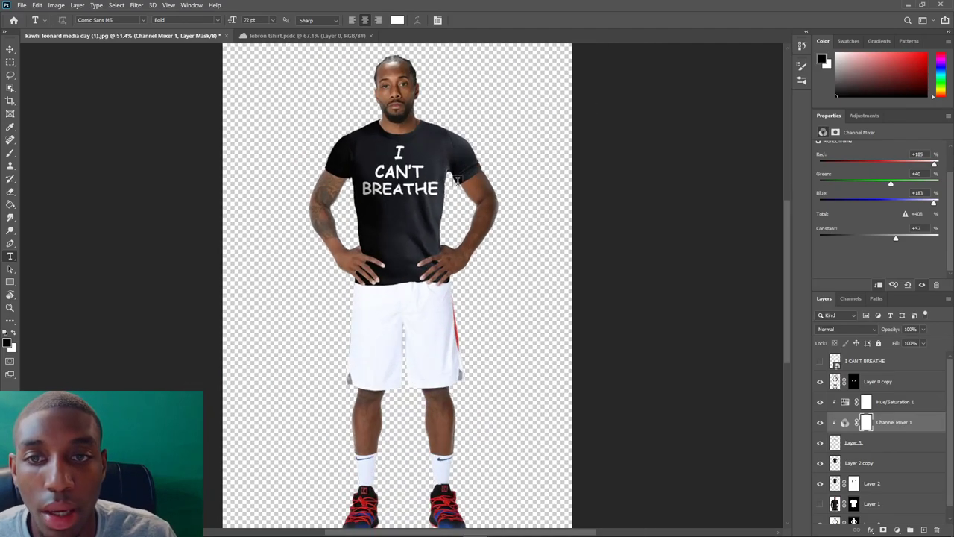
Add a new layer above Layer 0, try a white Paint Bucket fill on it, and undo the fill.
scroll(949, 402, down, 1)
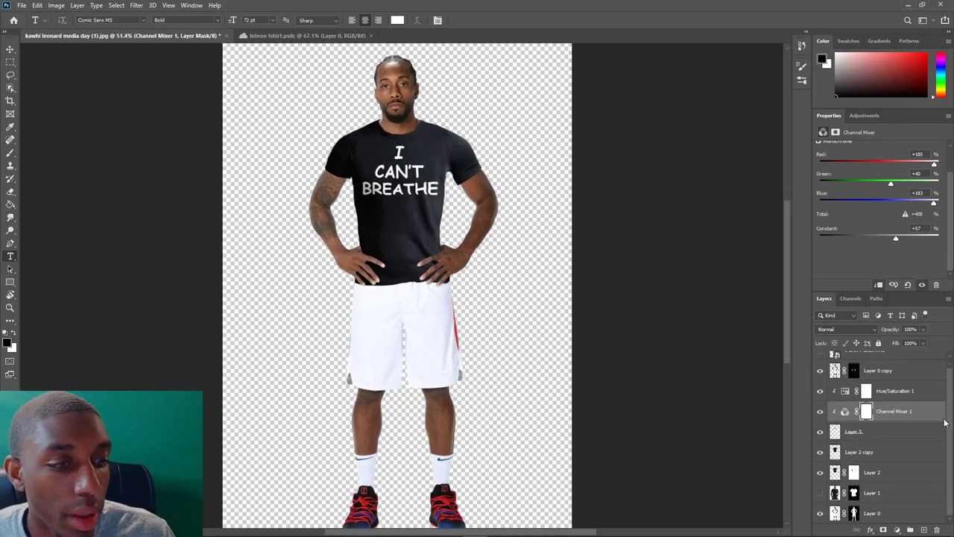
click(886, 513)
click(924, 529)
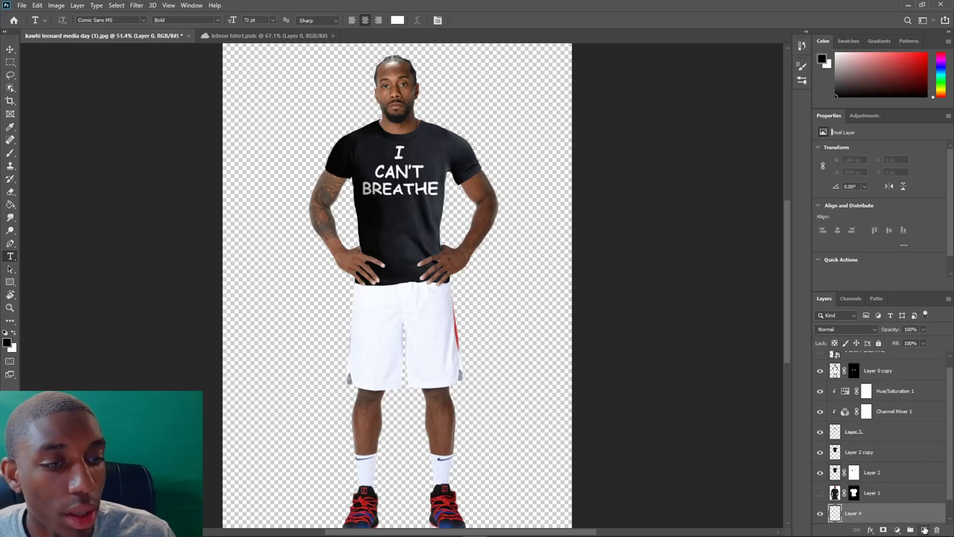
click(10, 204)
click(13, 334)
click(325, 183)
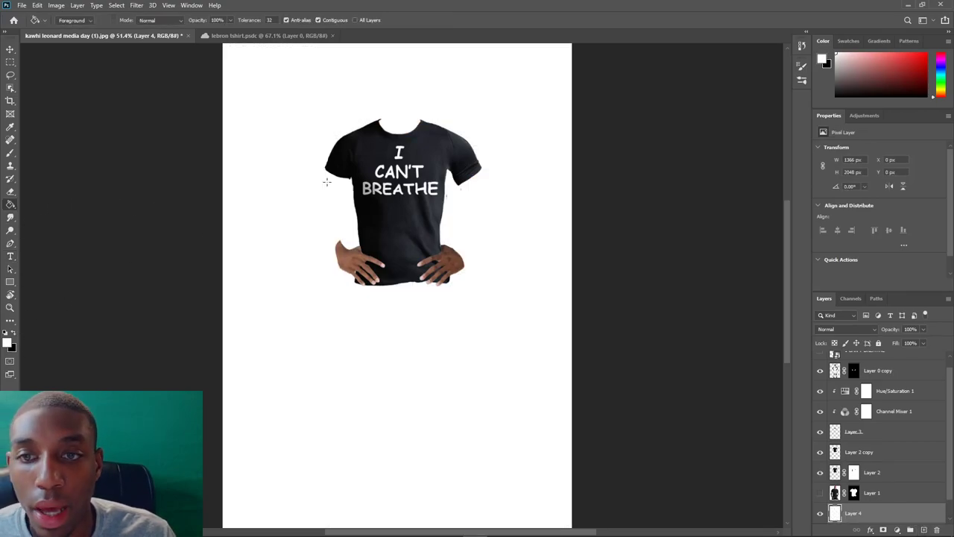
key(ctrl+z)
Move Layer 4 beneath Layer 0 and fill it with white as the background.
scroll(875, 473, down, 1)
mouse_move(870, 498)
mouse_down()
mouse_move(878, 532)
mouse_move(886, 495)
mouse_move(877, 513)
mouse_up()
click(302, 83)
scroll(316, 83, down, 2)
key(v)
scroll(445, 144, up, 2)
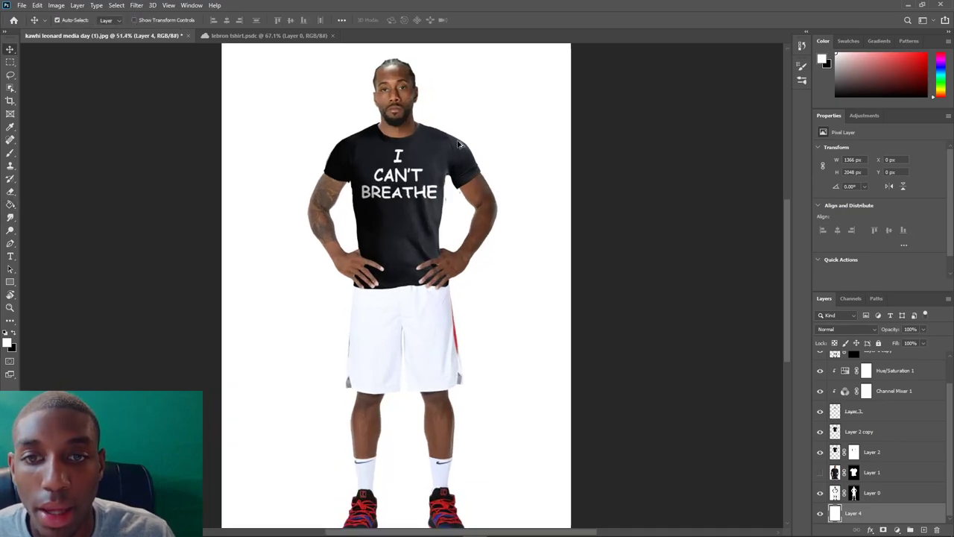
Add a new layer above Layer 4 and choose a soft round brush for painting on it.
scroll(458, 143, up, 2)
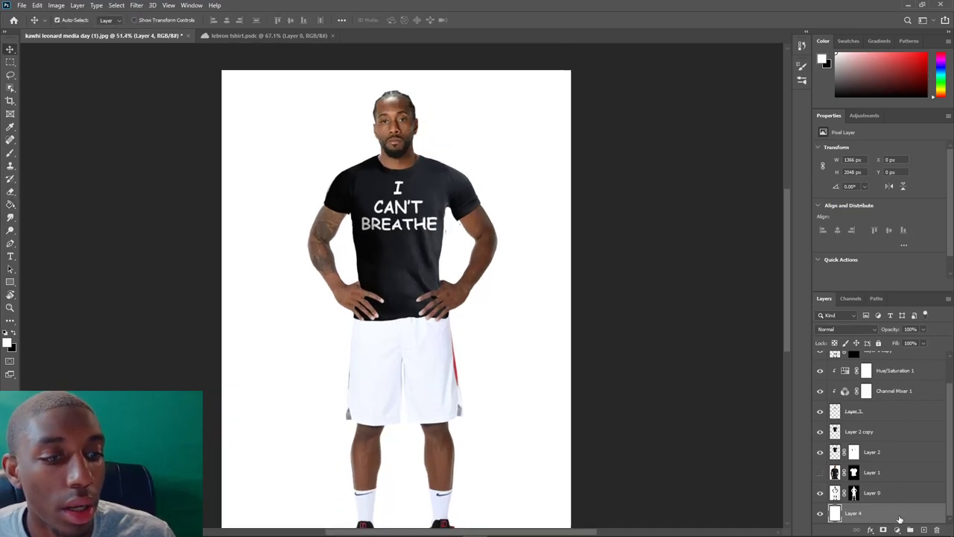
click(924, 530)
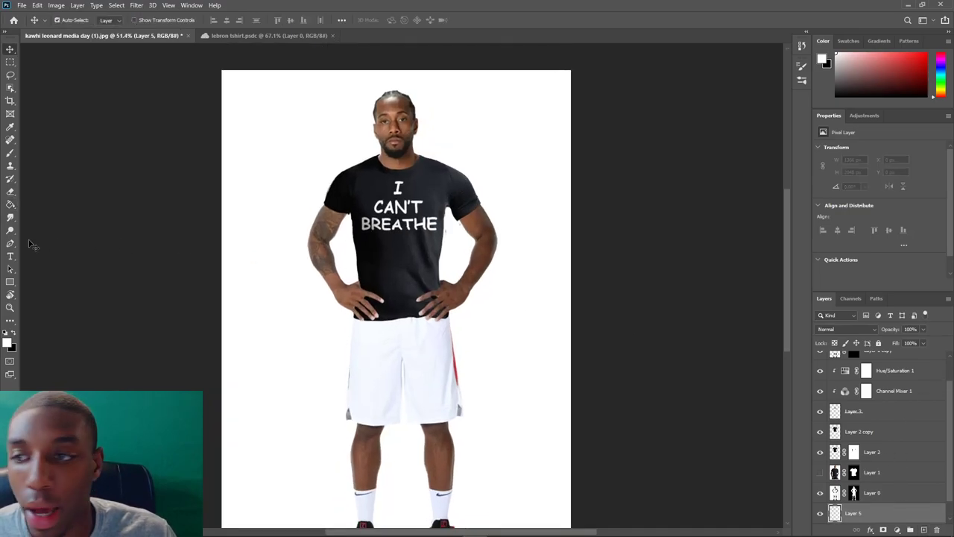
click(11, 154)
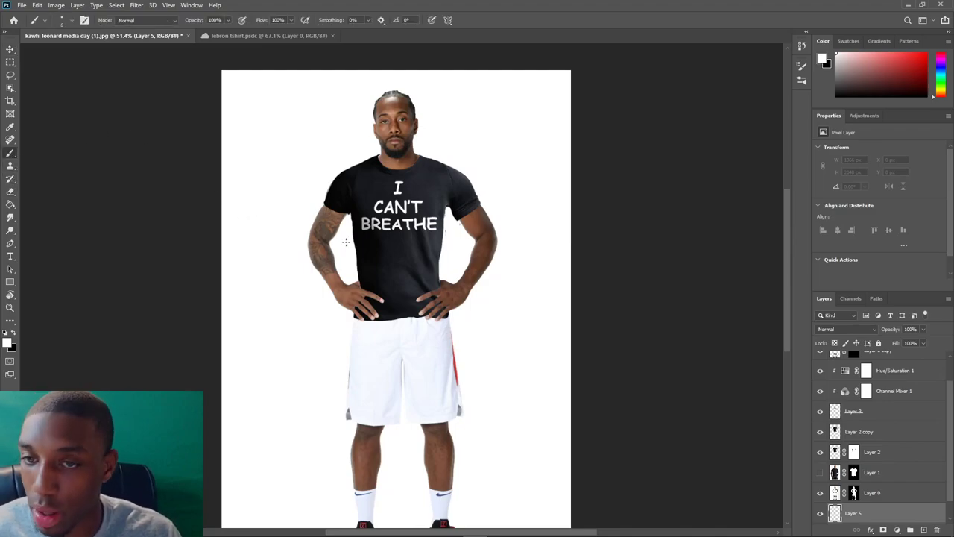
key(bracketright)
key(bracketright)
key(bracketright)
key(bracketright)
key(bracketright)
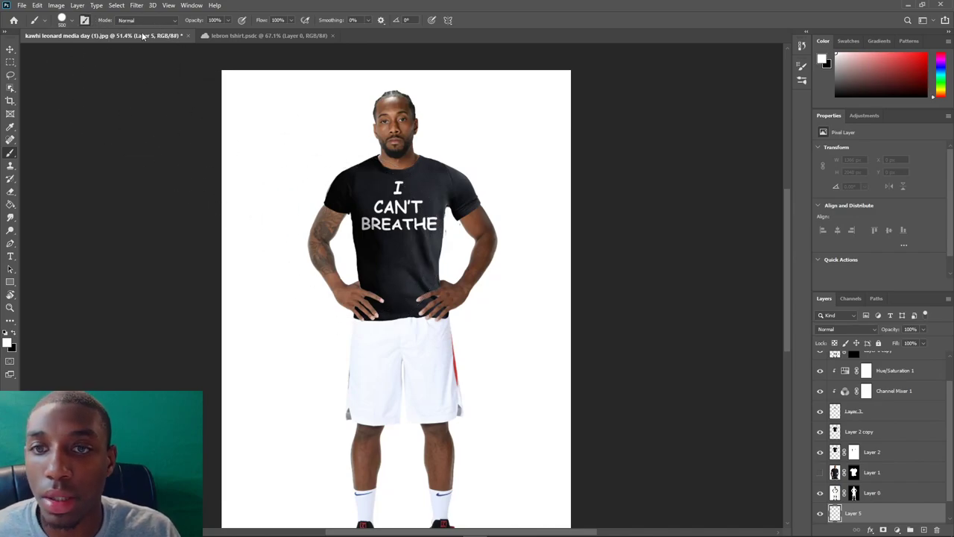
click(85, 20)
click(783, 65)
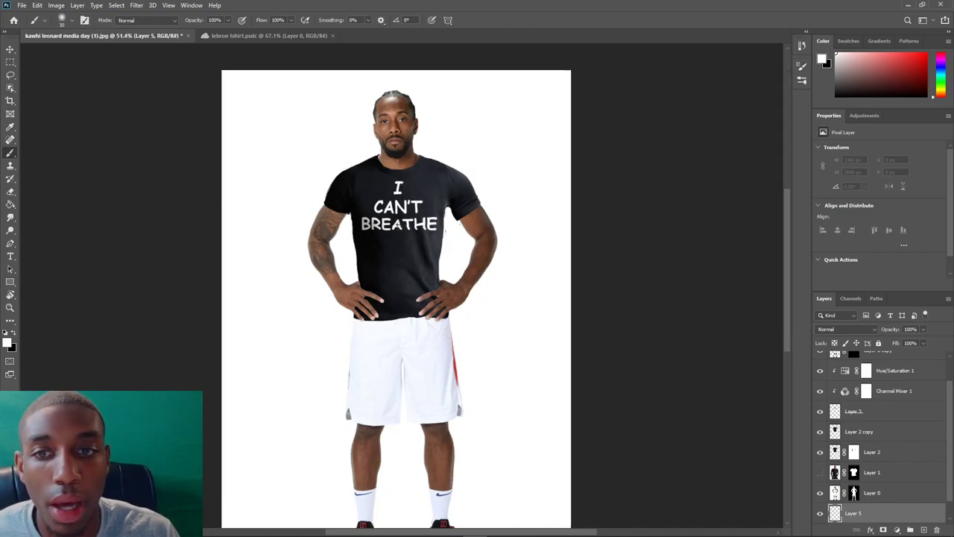
Paint a large soft black spot behind the player's shorts with a brush of about 1100 px.
key(x)
key(bracketright)
key(bracketright)
key(bracketright)
key(bracketright)
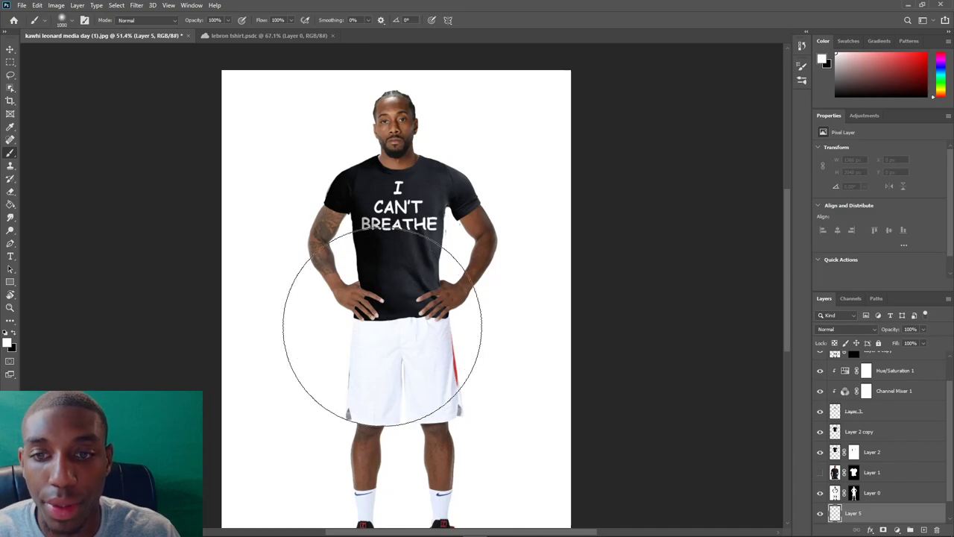
drag(383, 351, 468, 356)
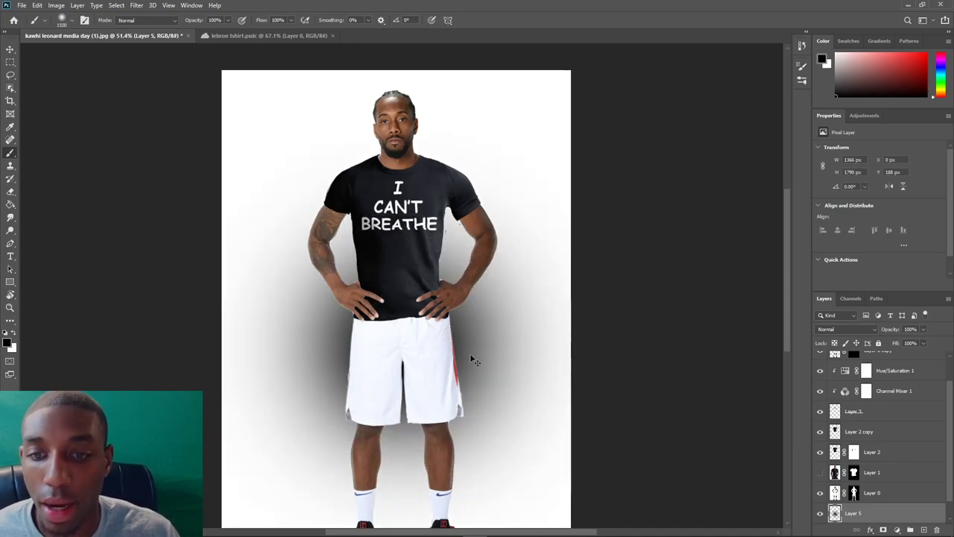
Flatten the black spot with Distort and move it beneath the player's feet as a ground shadow.
key(ctrl+t)
right_click(431, 276)
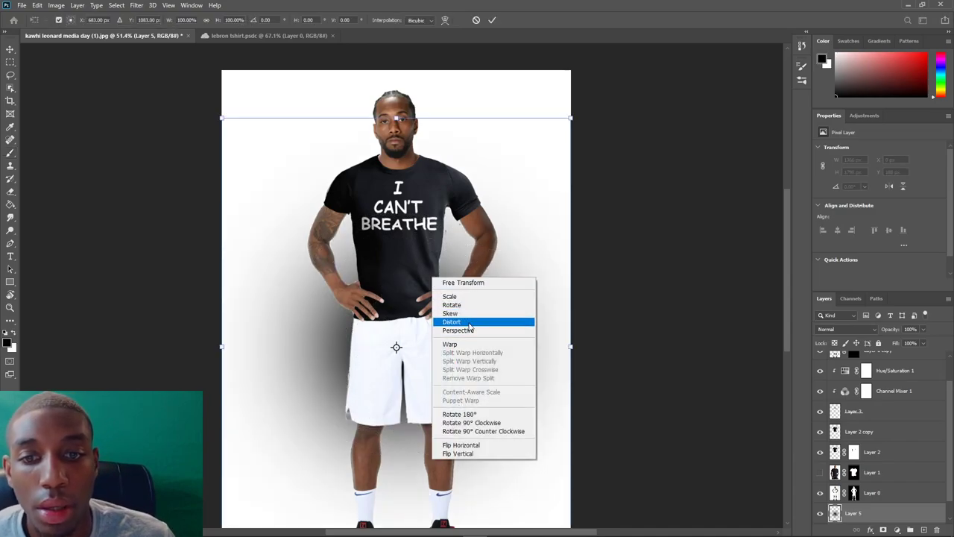
click(470, 322)
drag(396, 118, 407, 406)
scroll(408, 405, down, 4)
mouse_move(436, 349)
mouse_down()
mouse_move(429, 418)
mouse_move(472, 409)
mouse_up()
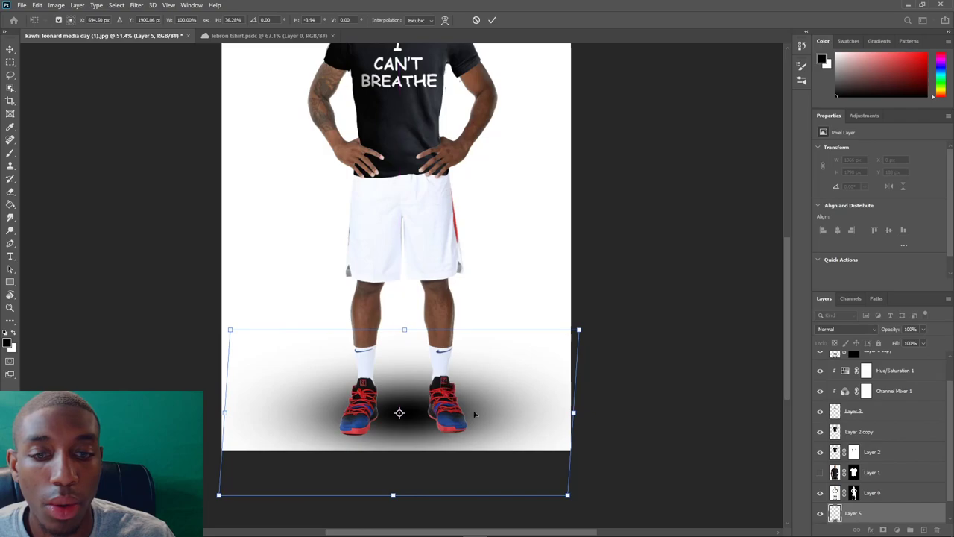
click(869, 511)
Distort the ground shadow on Layer 5 to a wider, flatter shape of about 1549 by 382 px and apply it.
scroll(540, 393, down, 4)
scroll(543, 389, down, 1)
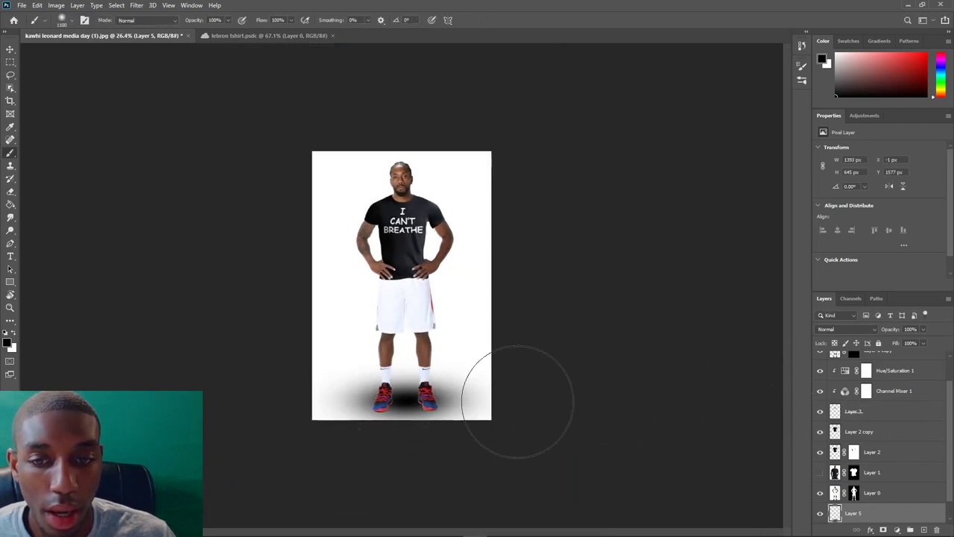
key(ctrl+t)
right_click(438, 398)
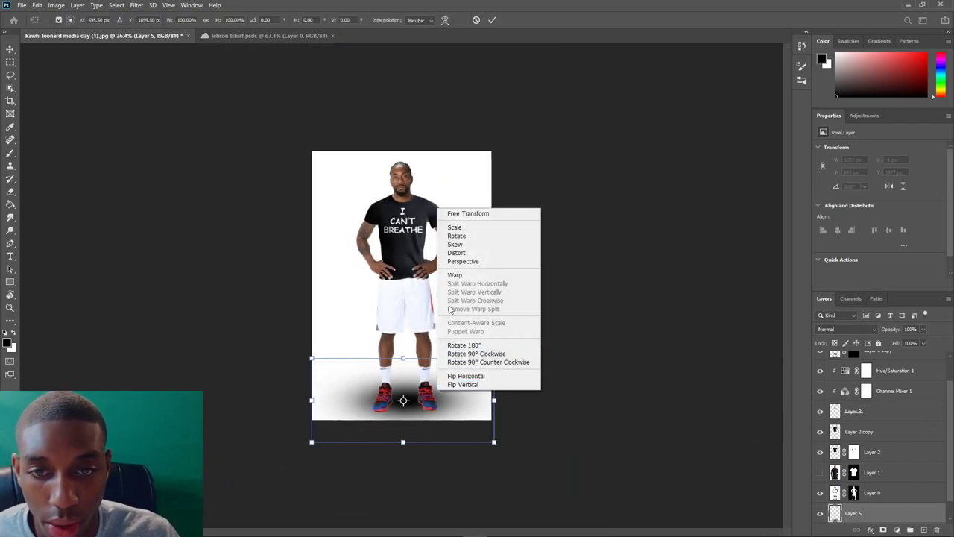
click(456, 252)
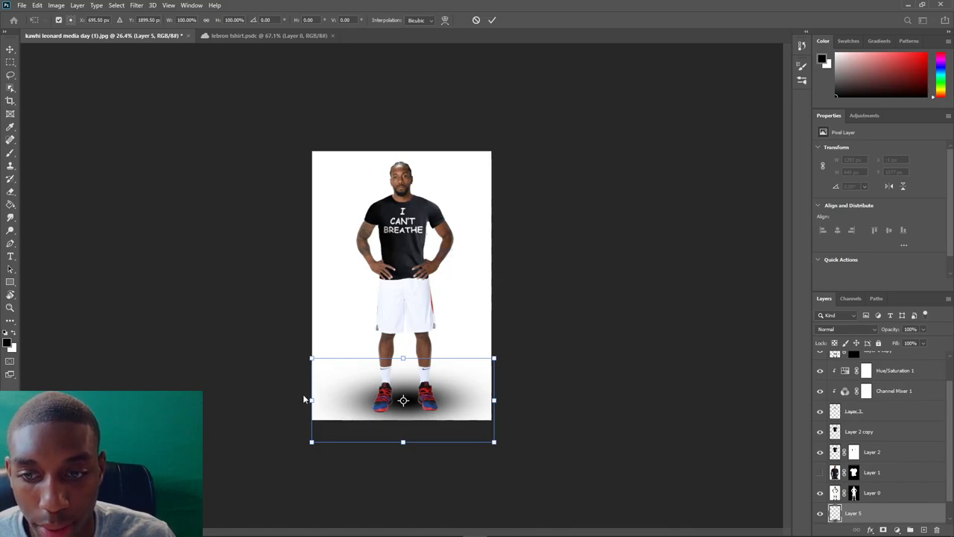
drag(316, 403, 301, 398)
drag(402, 367, 405, 388)
drag(501, 407, 510, 408)
key(Return)
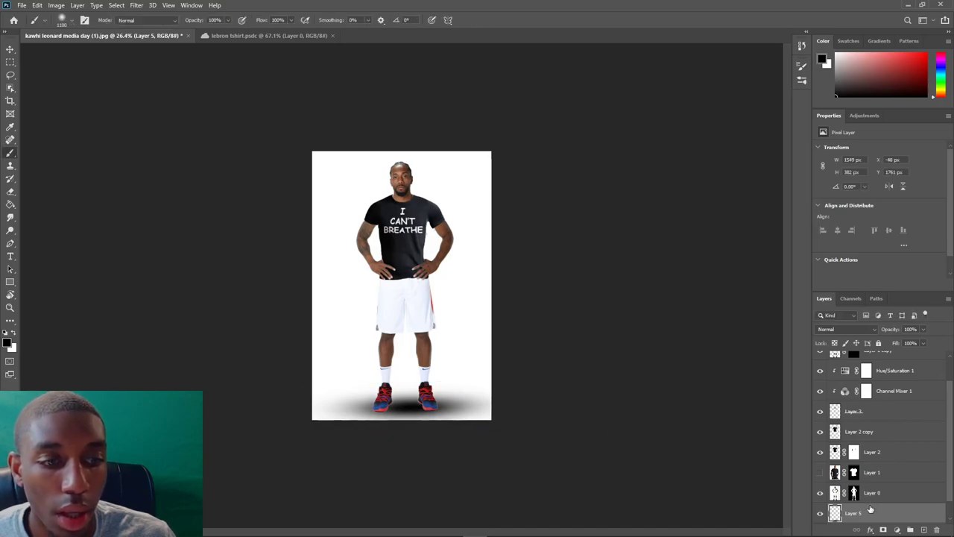
Add a new layer above Layer 0 and clip it to Layer 0.
scroll(345, 356, up, 1)
key(b)
click(835, 492)
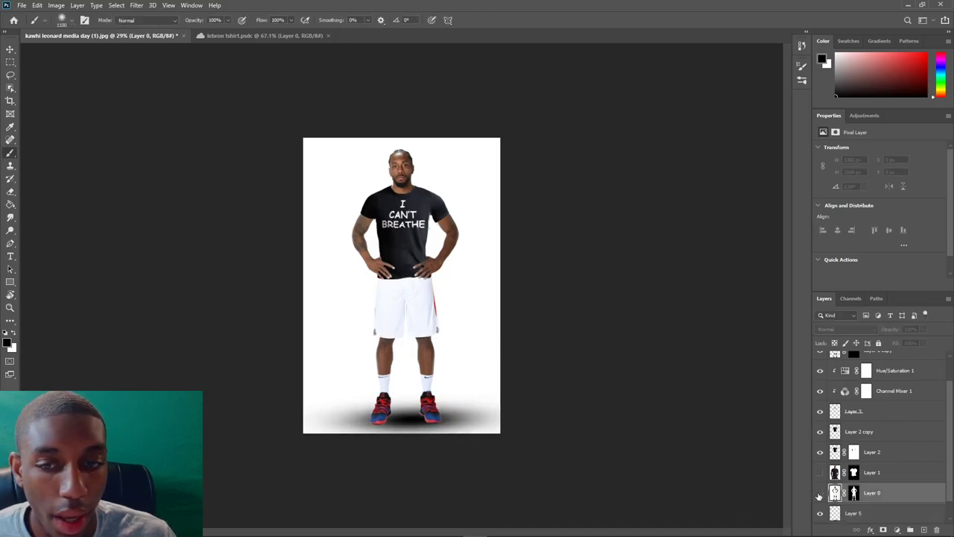
click(924, 529)
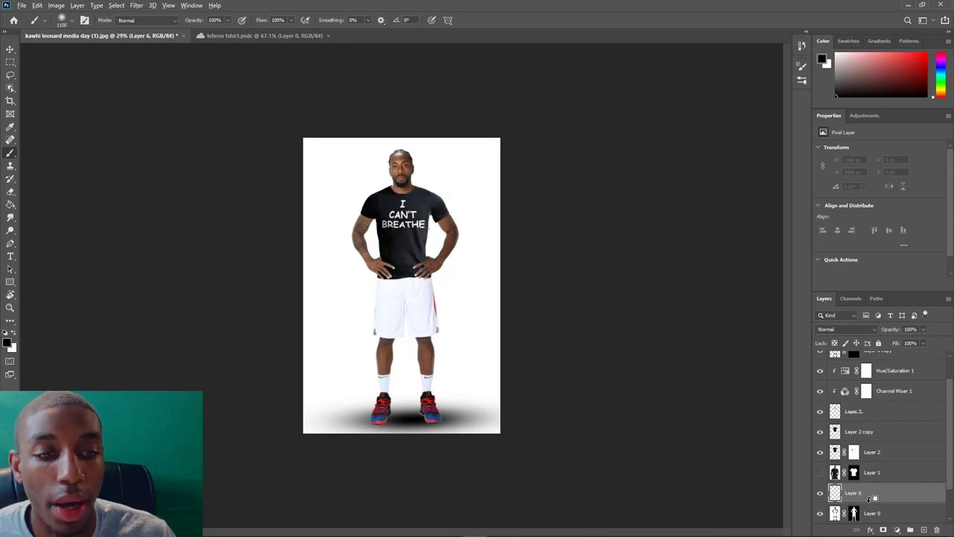
alt+click(873, 498)
Try a black dab near the shoes, undo it, and lower the brush flow to 45%.
scroll(447, 387, up, 3)
click(384, 444)
key(ctrl+z)
click(290, 20)
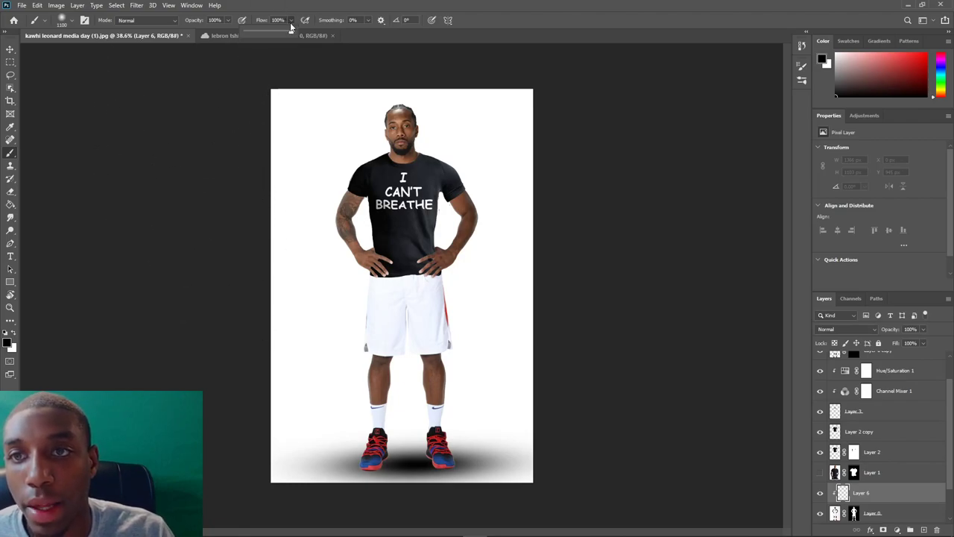
drag(288, 23, 270, 26)
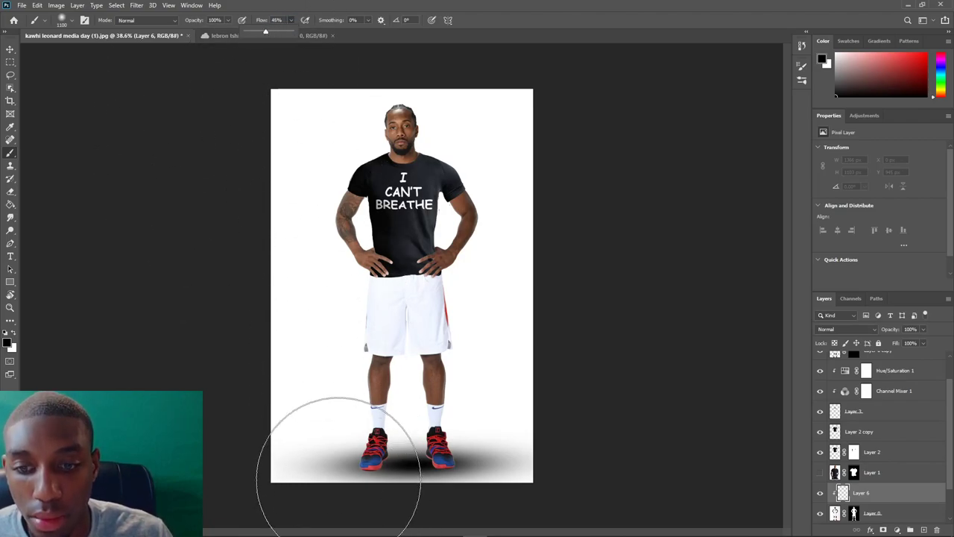
Reduce the brush to 200 px and paint soft black shading over both shoes on Layer 6.
key(bracketleft)
key(bracketleft)
key(bracketleft)
key(bracketleft)
key(bracketleft)
key(bracketleft)
key(bracketleft)
key(bracketleft)
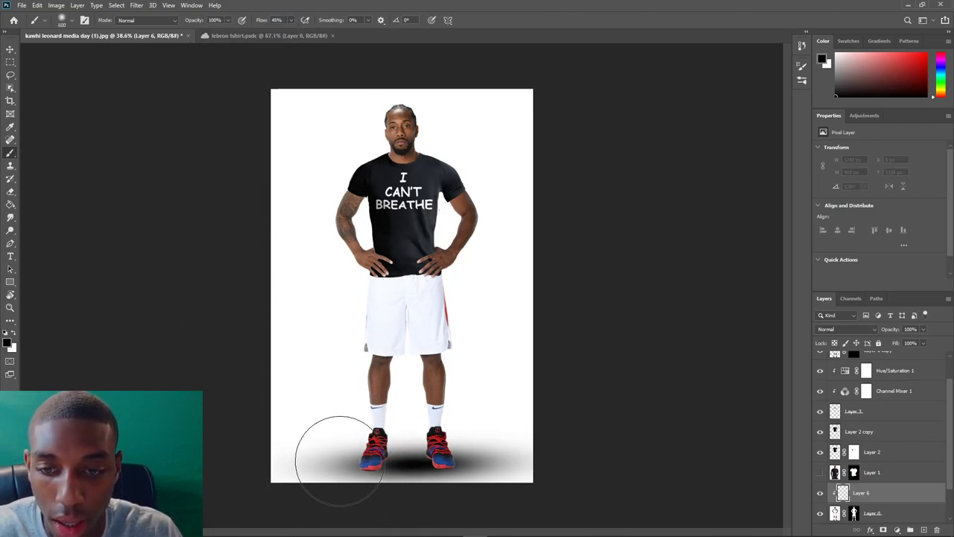
key(bracketleft)
mouse_move(351, 455)
mouse_down()
mouse_move(364, 480)
mouse_move(412, 472)
mouse_move(418, 454)
mouse_move(418, 468)
mouse_move(472, 467)
mouse_up()
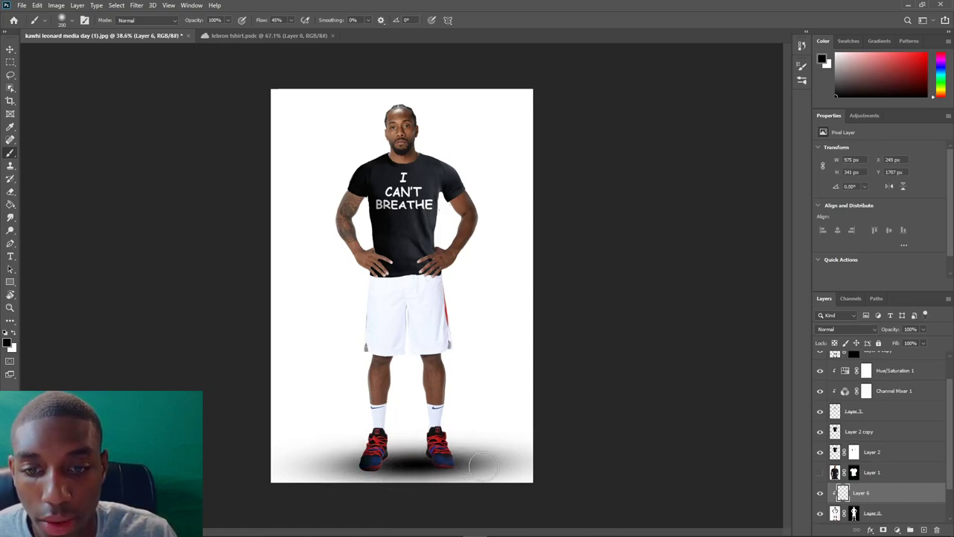
scroll(471, 422, down, 3)
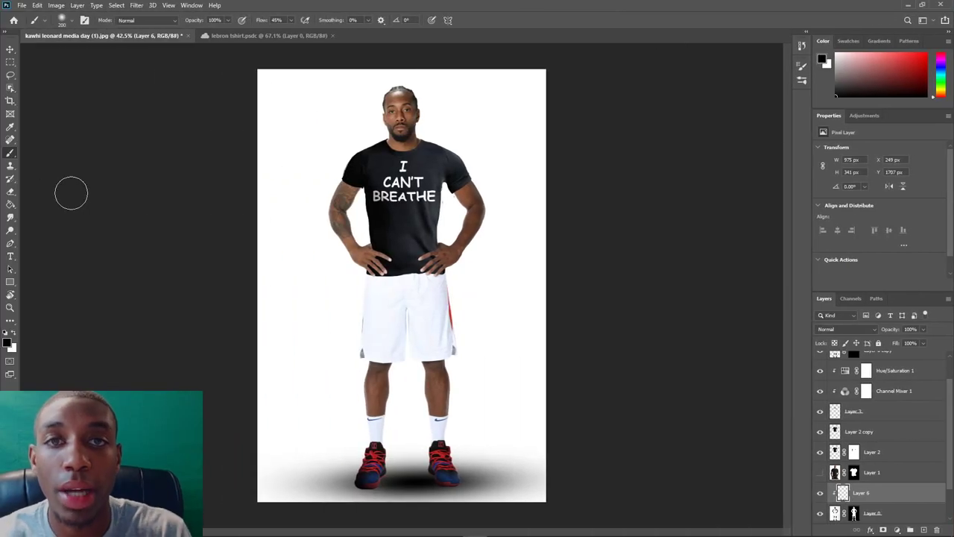